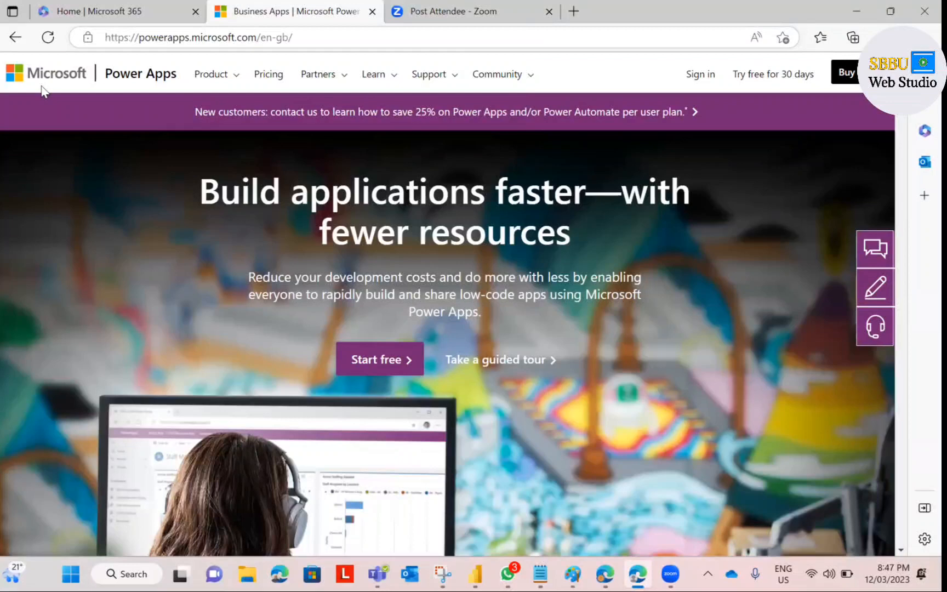
# Step: Sign in to Power Apps with the existing work account and postpone the security-info request
pyautogui.click(698, 76)
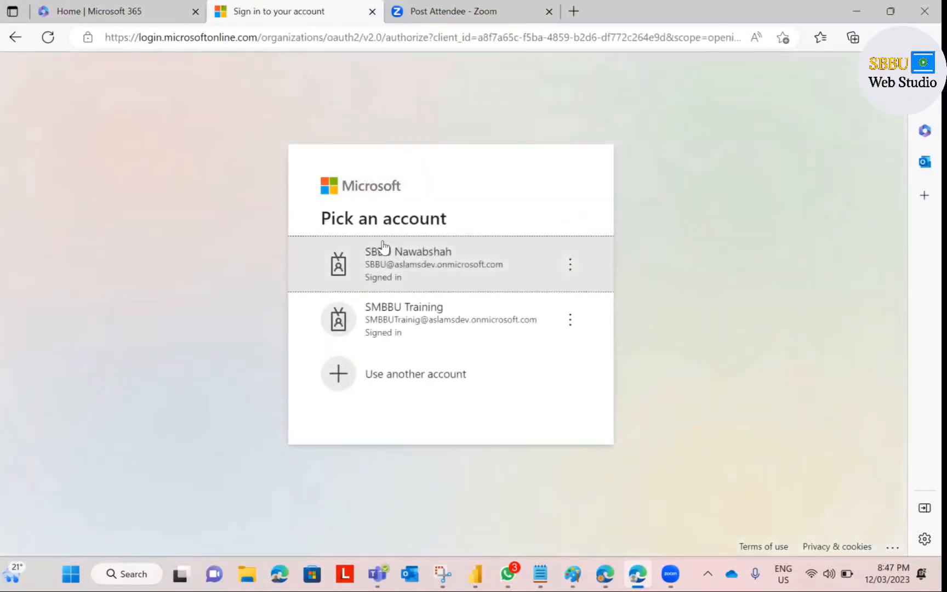
pyautogui.click(401, 267)
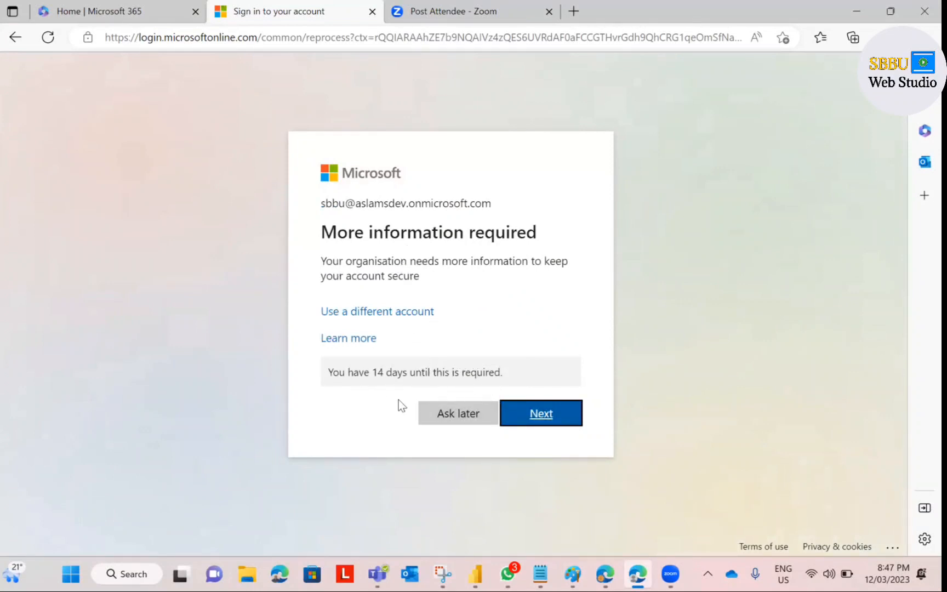
pyautogui.click(451, 415)
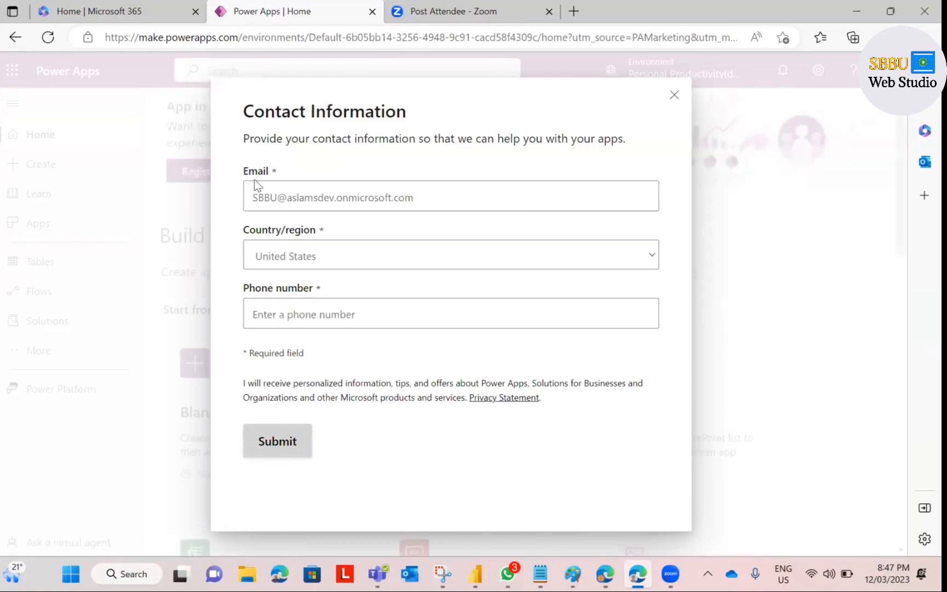
# Step: Dismiss the Contact Information form and onboarding tour, then go to the Create page
pyautogui.click(674, 97)
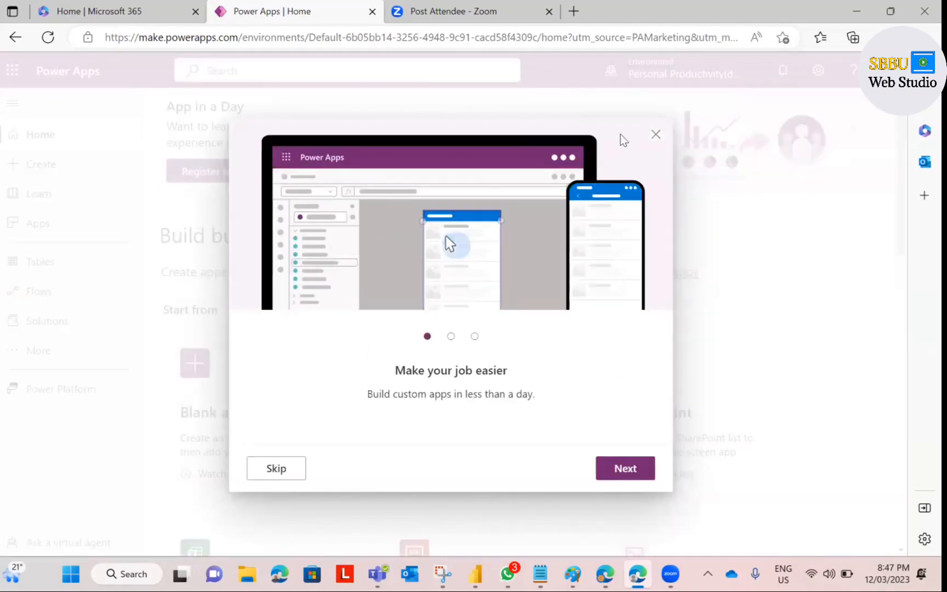
pyautogui.click(277, 471)
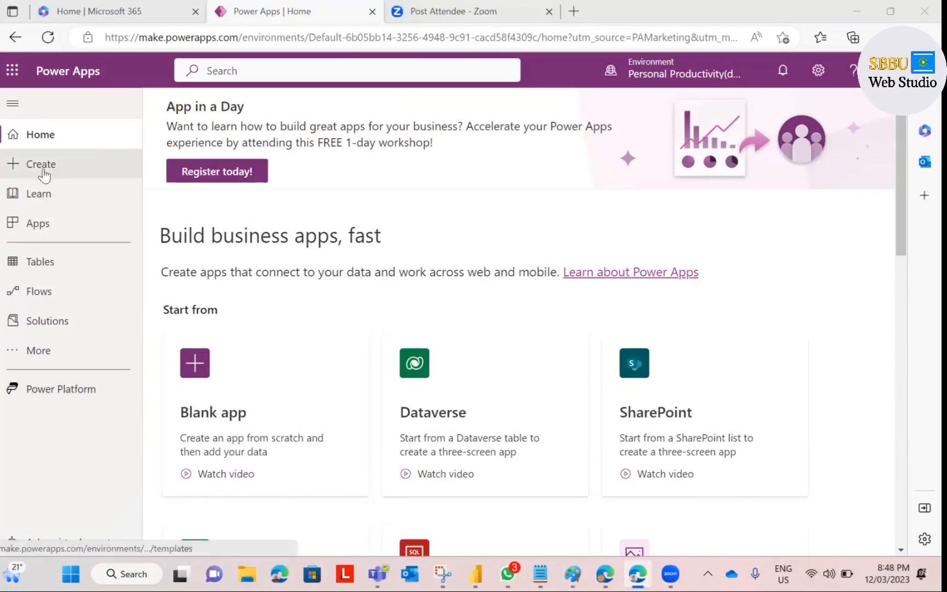
pyautogui.click(37, 171)
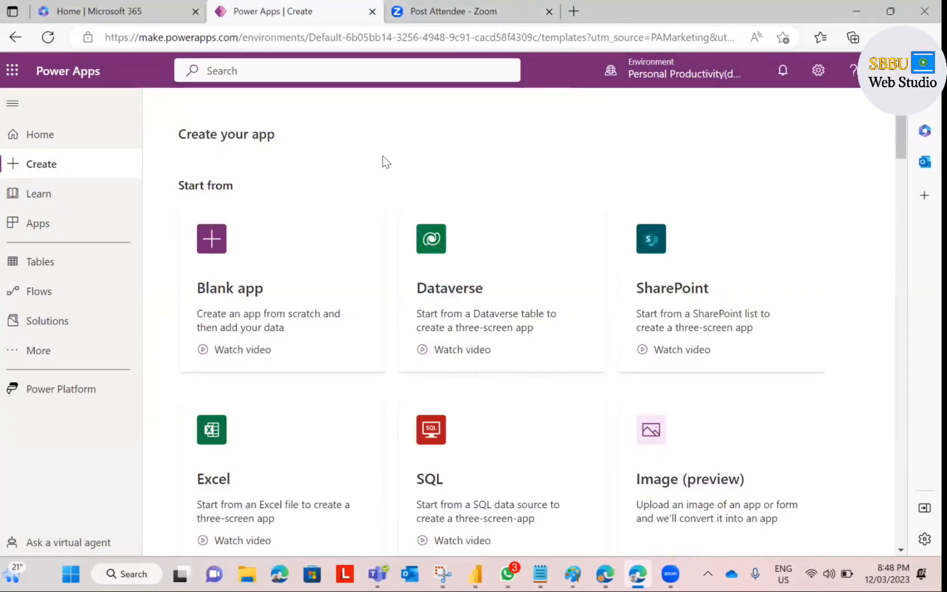
# Step: Create a blank tablet canvas app named with the author's name plus 'FirstApp_1203'
pyautogui.click(212, 273)
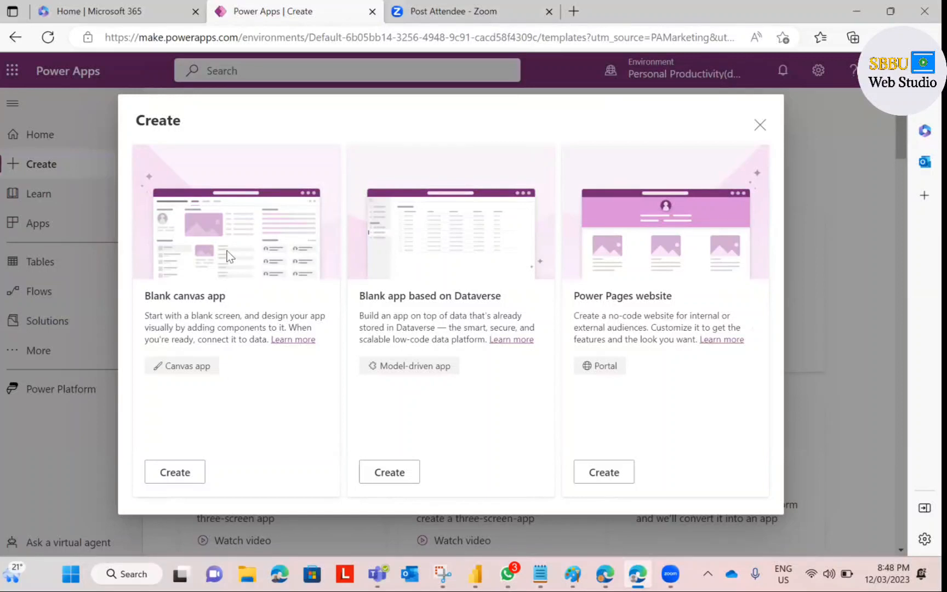
pyautogui.click(181, 478)
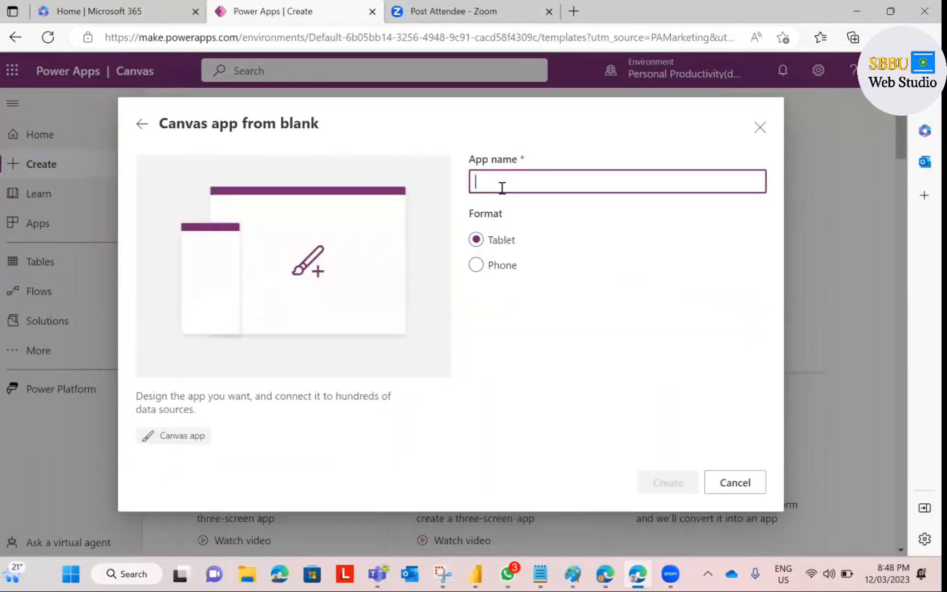
pyautogui.write('Aslam ')
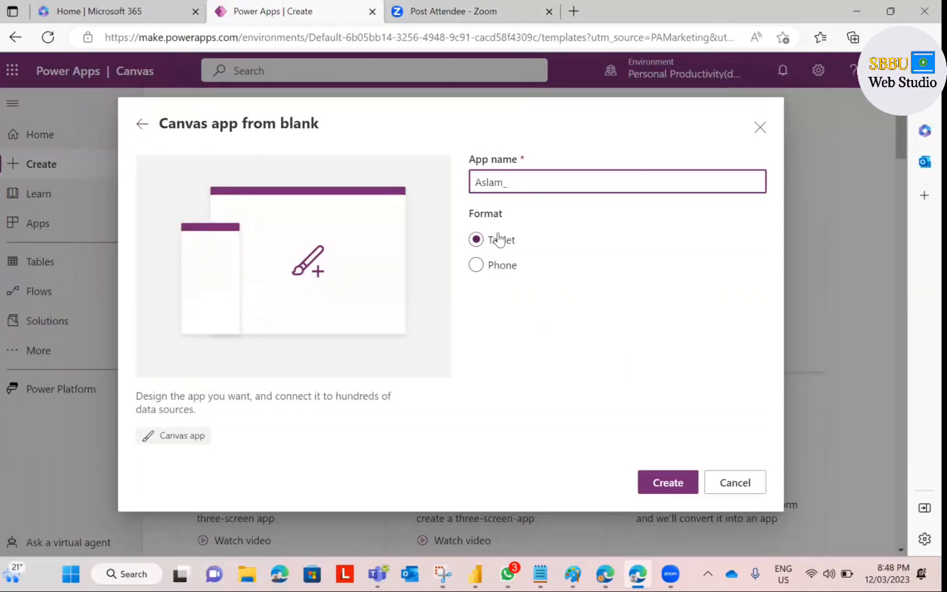
pyautogui.write('FirstApp_1203')
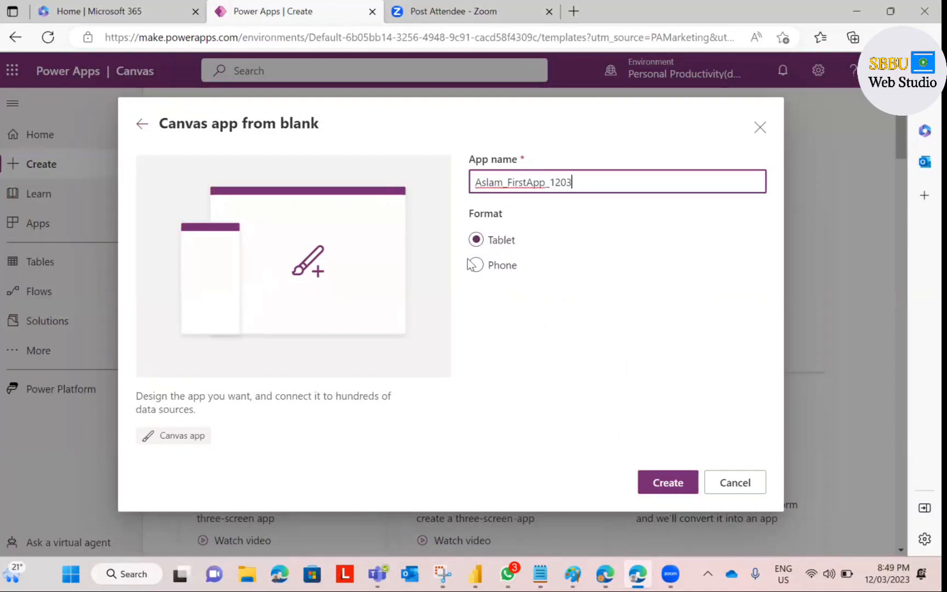
pyautogui.click(665, 485)
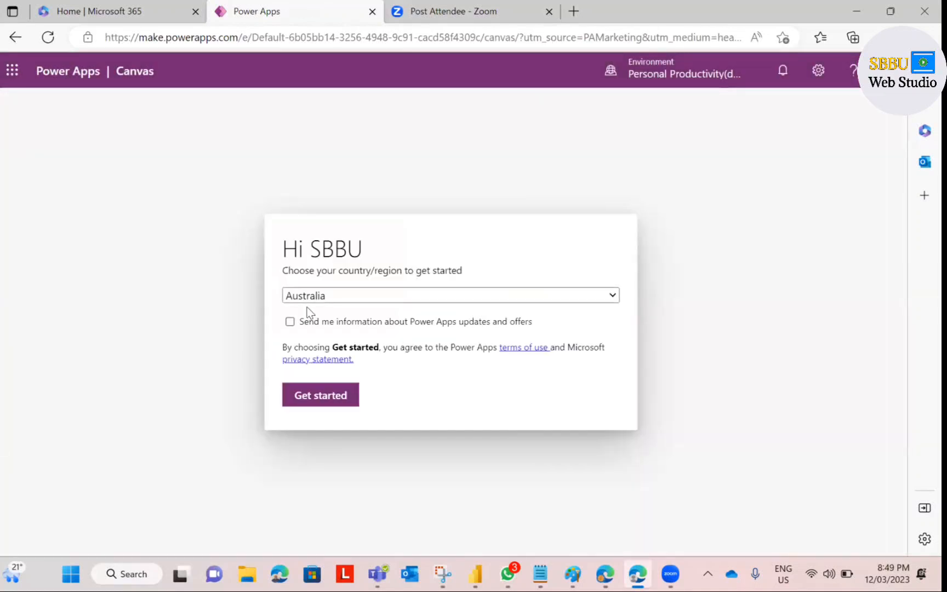
# Step: Get started in the studio, skip the welcome, collapse Properties and zoom the canvas to 50%
pyautogui.click(321, 395)
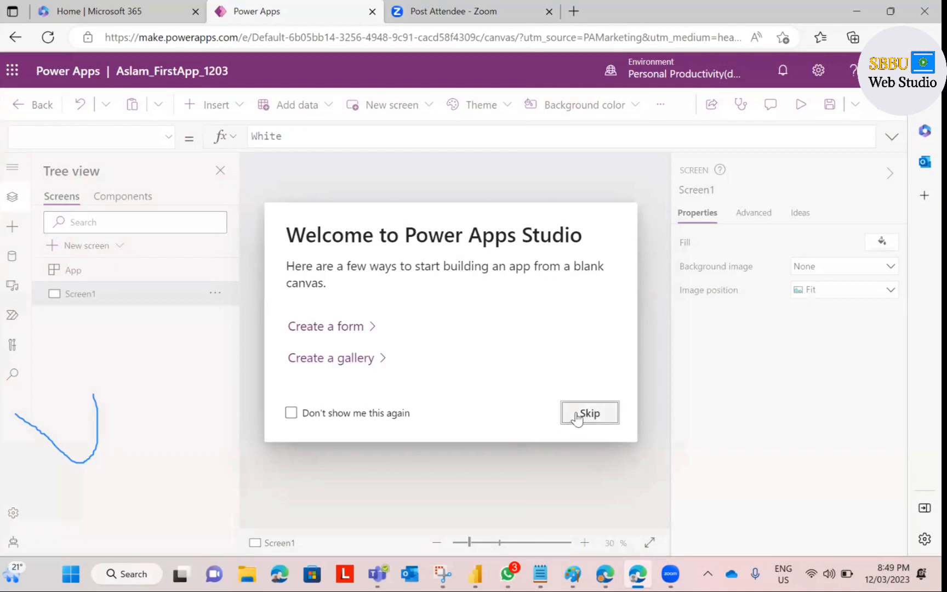
pyautogui.click(575, 414)
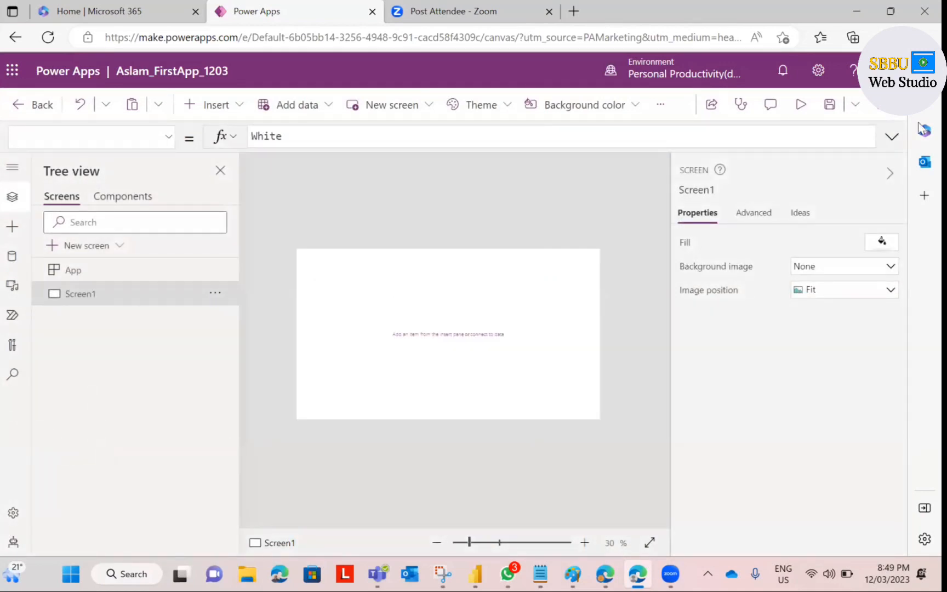
pyautogui.click(875, 177)
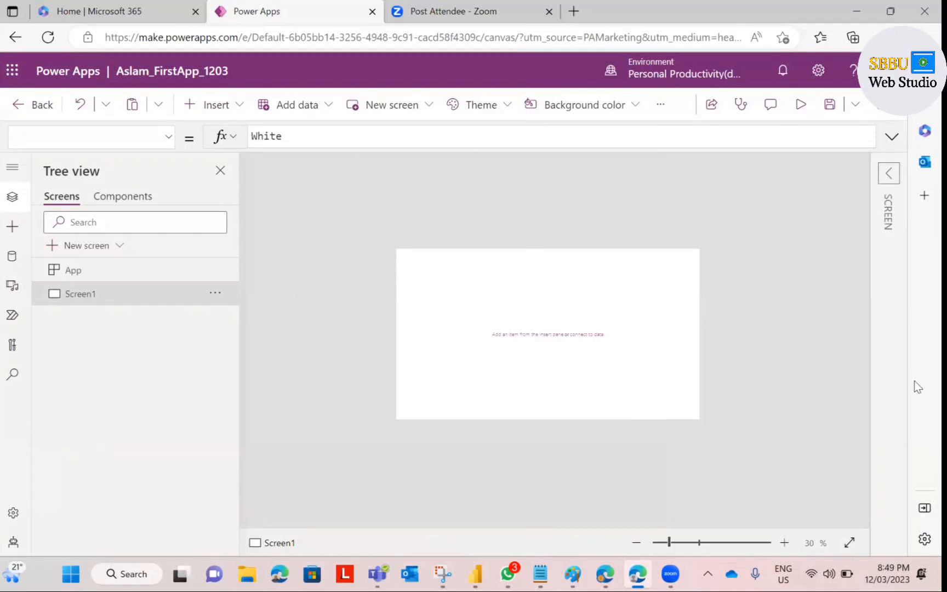
pyautogui.click(784, 544)
pyautogui.click(784, 544)
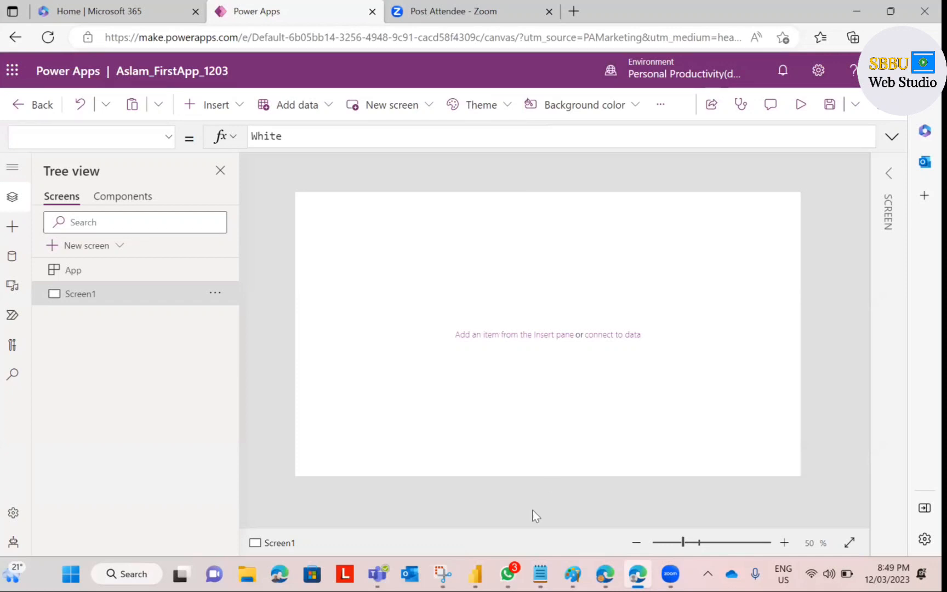
# Step: Add a Notepad note that SharePoint is used for storing the app data
pyautogui.moveTo(540, 573)
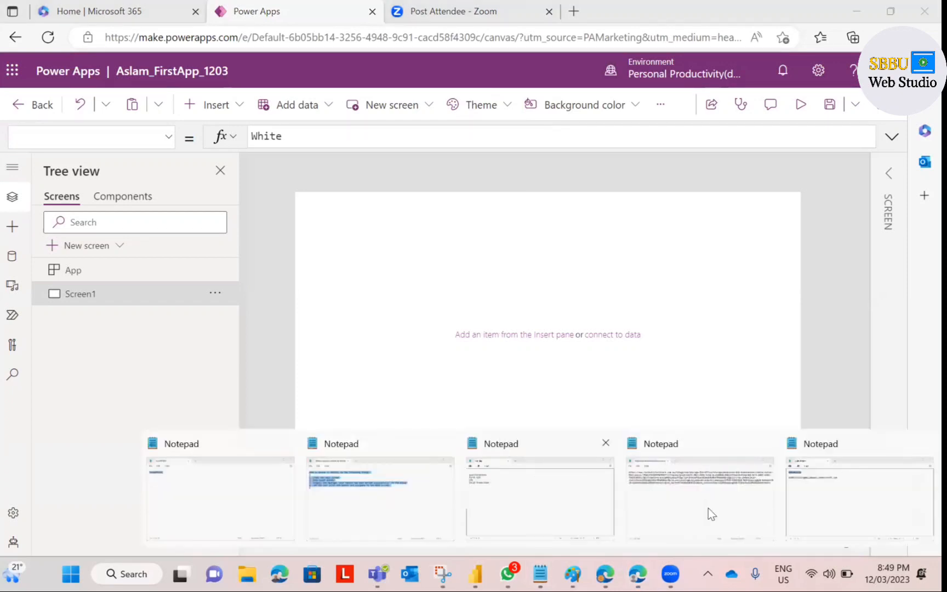
pyautogui.click(821, 505)
pyautogui.click(402, 222)
pyautogui.press('Return')
pyautogui.press('Return')
pyautogui.press('Return')
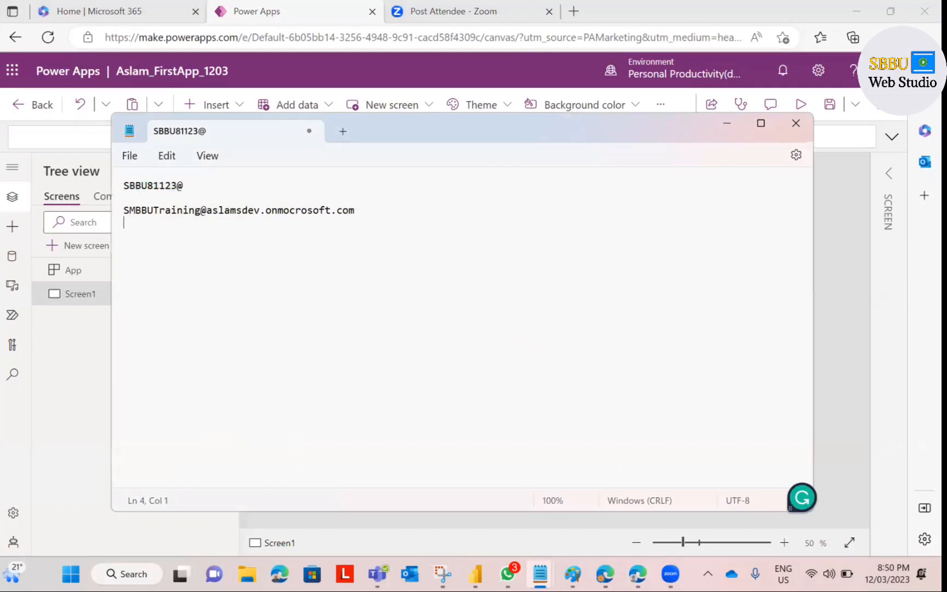
pyautogui.write('s')
pyautogui.press('BackSpace')
pyautogui.press('BackSpace')
pyautogui.write('S')
pyautogui.press('BackSpace')
pyautogui.press('Return')
pyautogui.write('sharePoint')
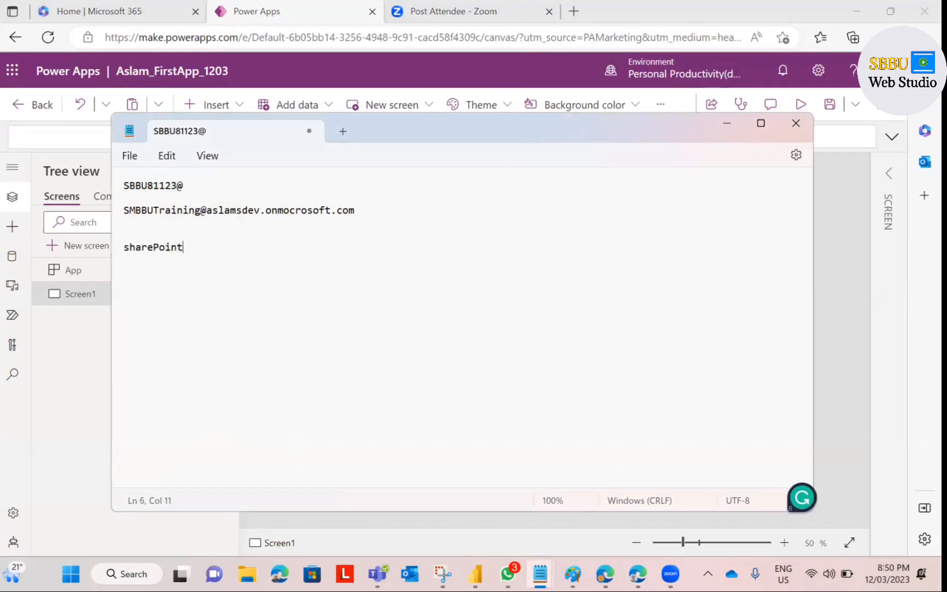
pyautogui.write(' is a backedn')
pyautogui.press('BackSpace')
pyautogui.press('BackSpace')
pyautogui.press('BackSpace')
pyautogui.press('BackSpace')
pyautogui.press('BackSpace')
pyautogui.press('BackSpace')
pyautogui.press('BackSpace')
pyautogui.press('BackSpace')
pyautogui.press('BackSpace')
pyautogui.press('BackSpace')
pyautogui.write('used for str')
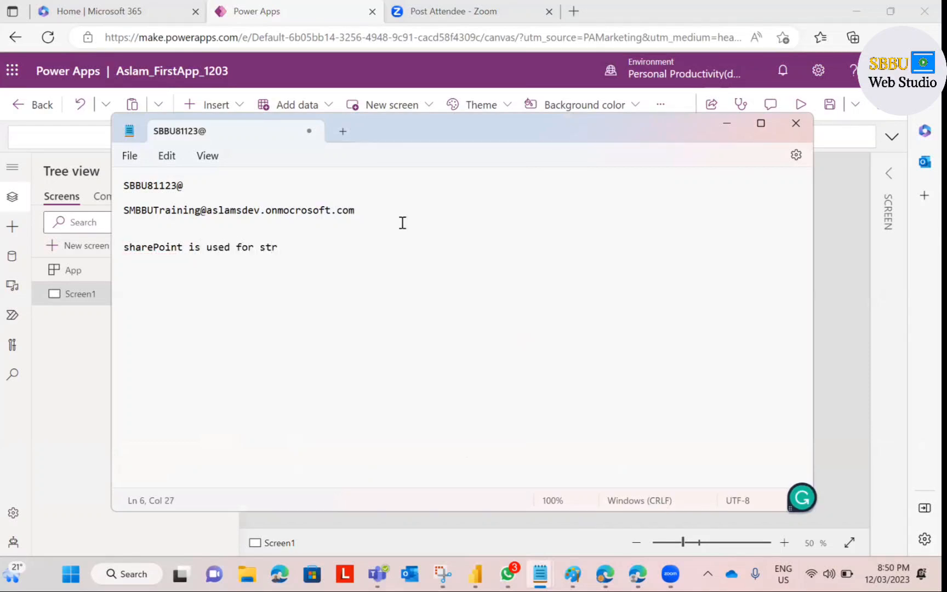
pyautogui.write('oing the')
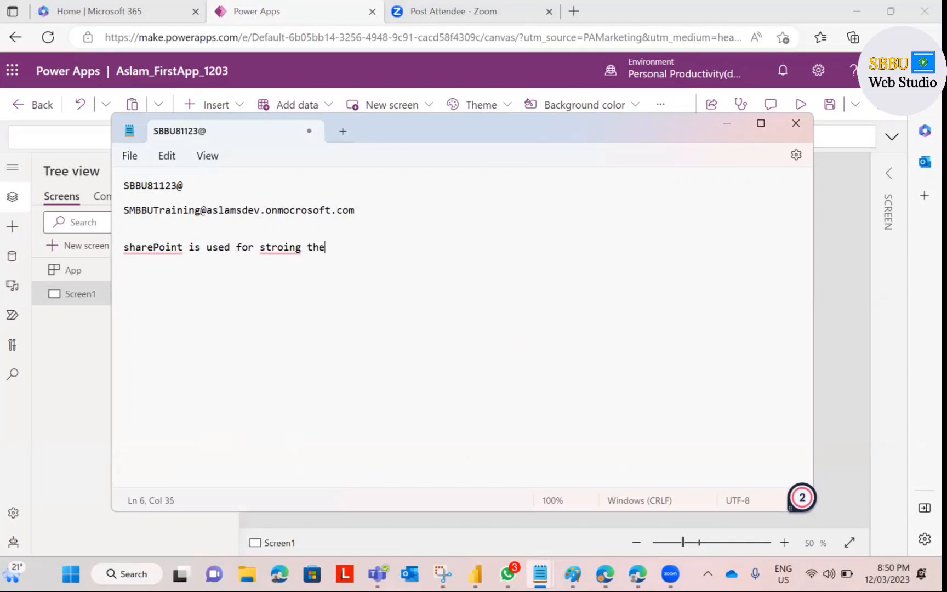
pyautogui.press('BackSpace')
pyautogui.press('BackSpace')
pyautogui.press('BackSpace')
pyautogui.press('BackSpace')
pyautogui.press('BackSpace')
pyautogui.press('BackSpace')
pyautogui.press('BackSpace')
pyautogui.press('BackSpace')
pyautogui.press('BackSpace')
pyautogui.write('orting')
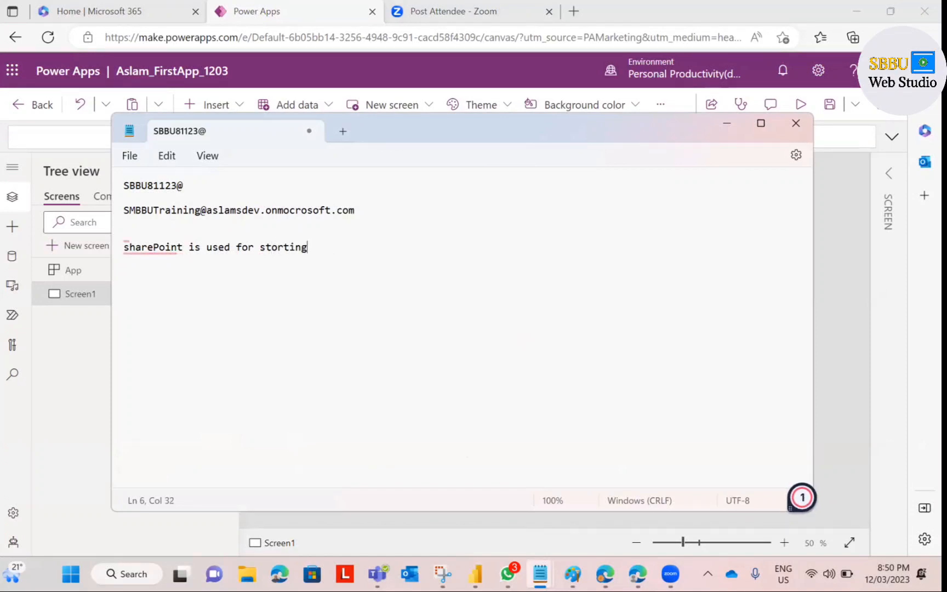
pyautogui.write(' the backend dat')
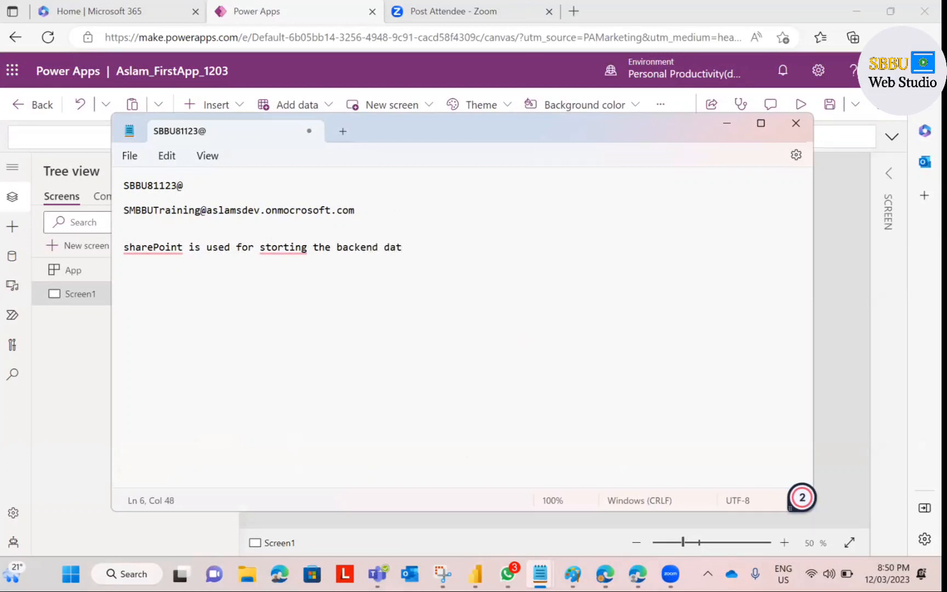
pyautogui.press('BackSpace')
pyautogui.press('BackSpace')
pyautogui.press('BackSpace')
pyautogui.press('BackSpace')
pyautogui.press('BackSpace')
pyautogui.press('BackSpace')
pyautogui.press('BackSpace')
pyautogui.press('BackSpace')
pyautogui.press('BackSpace')
pyautogui.press('BackSpace')
pyautogui.press('BackSpace')
pyautogui.press('BackSpace')
pyautogui.press('BackSpace')
pyautogui.press('BackSpace')
pyautogui.press('BackSpace')
pyautogui.press('BackSpace')
pyautogui.press('BackSpace')
pyautogui.press('BackSpace')
pyautogui.press('BackSpace')
pyautogui.press('BackSpace')
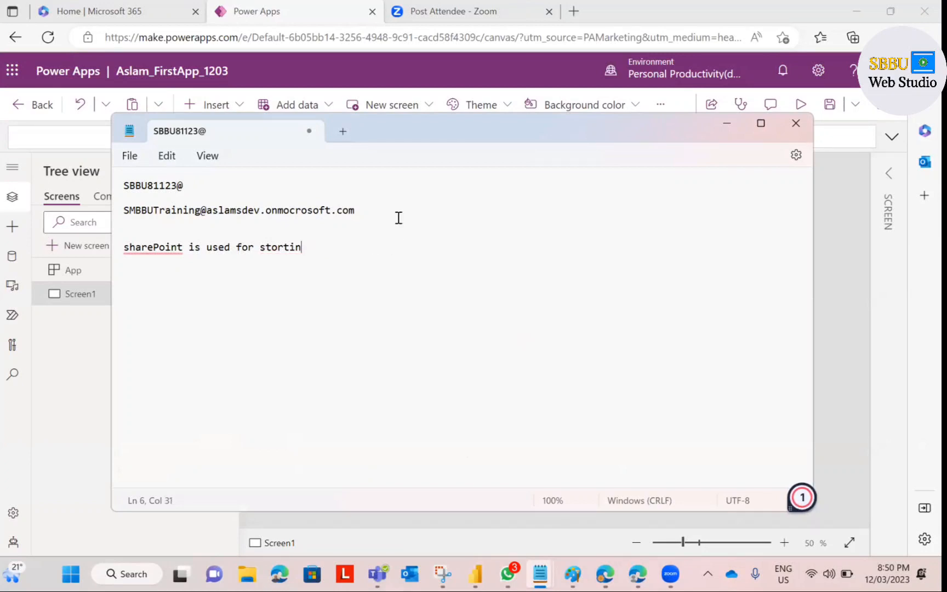
pyautogui.write('ing app data')
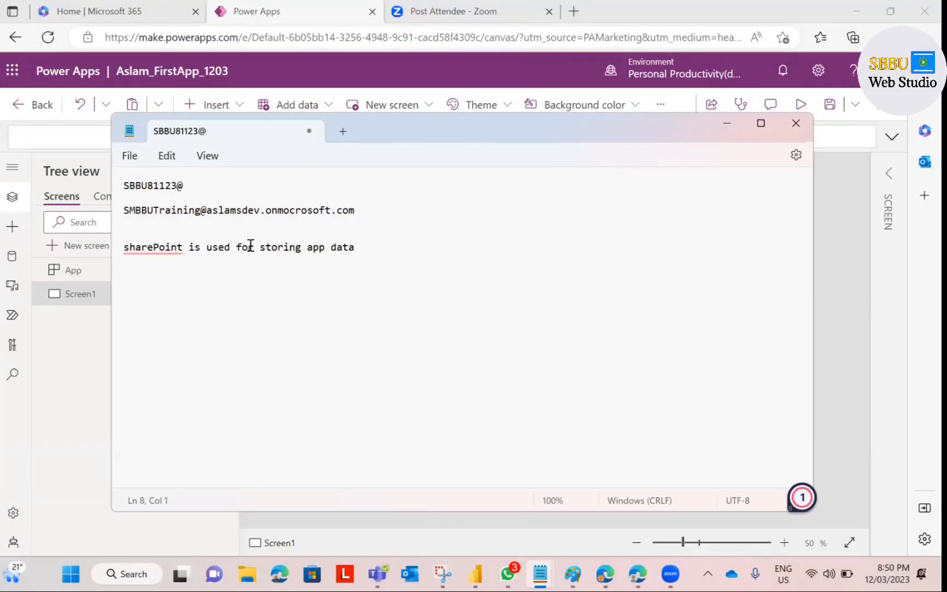
pyautogui.moveTo(363, 256); pyautogui.dragTo(126, 250)
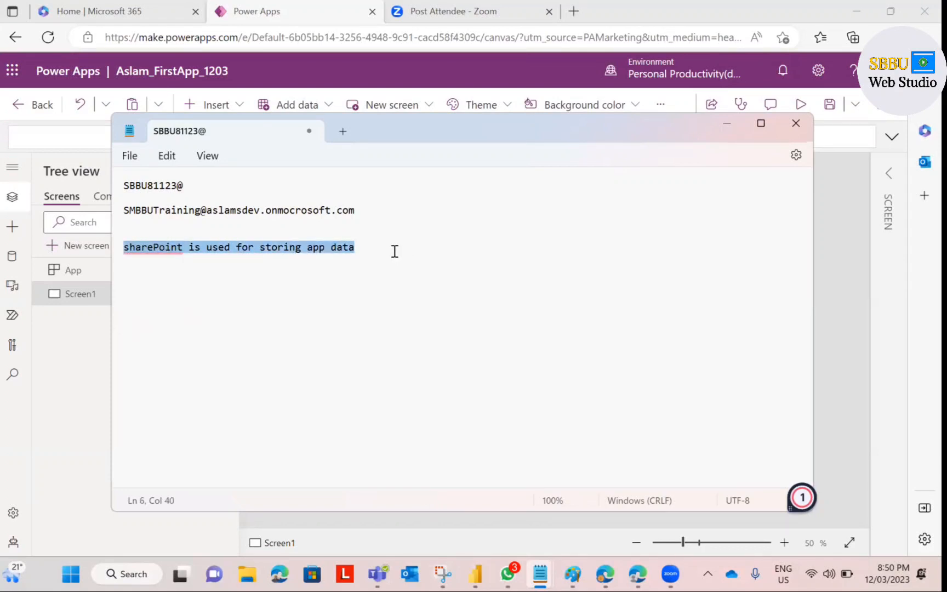
# Step: Note 'What is backend data?' with a Contacts List example listing title, Name, email
pyautogui.press('Down')
pyautogui.press('Down')
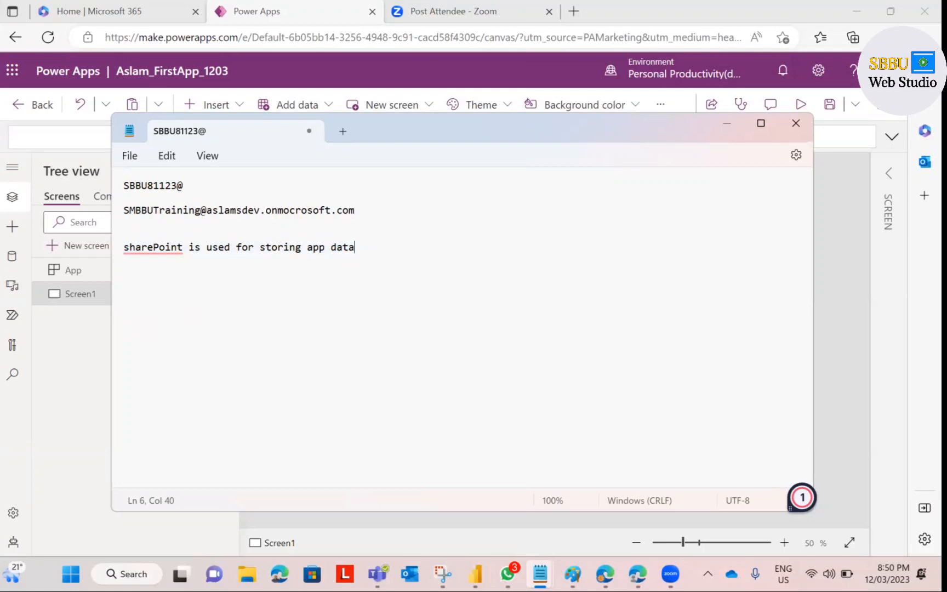
pyautogui.write('What is bac')
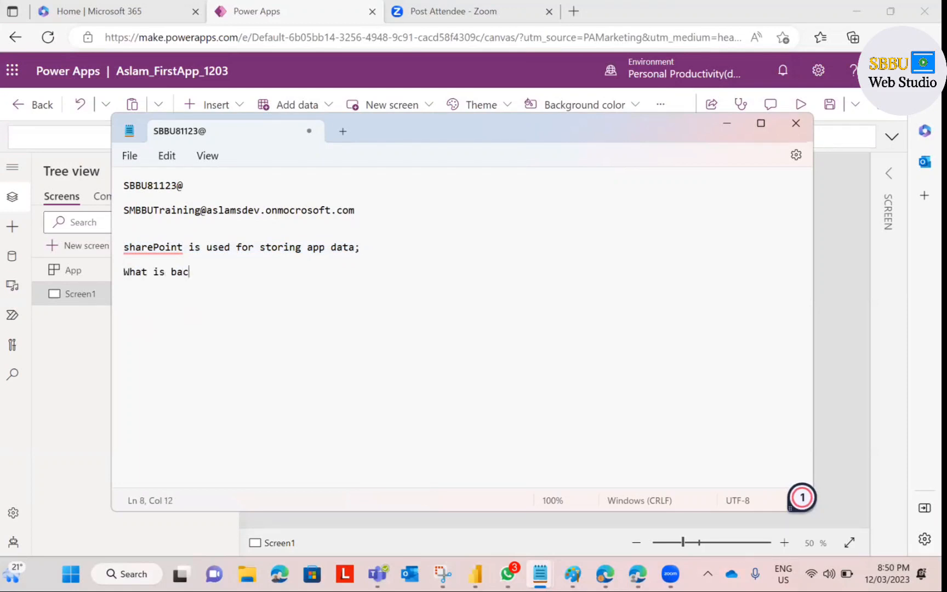
pyautogui.write('kend data?')
pyautogui.press('Return')
pyautogui.press('Return')
pyautogui.press('Return')
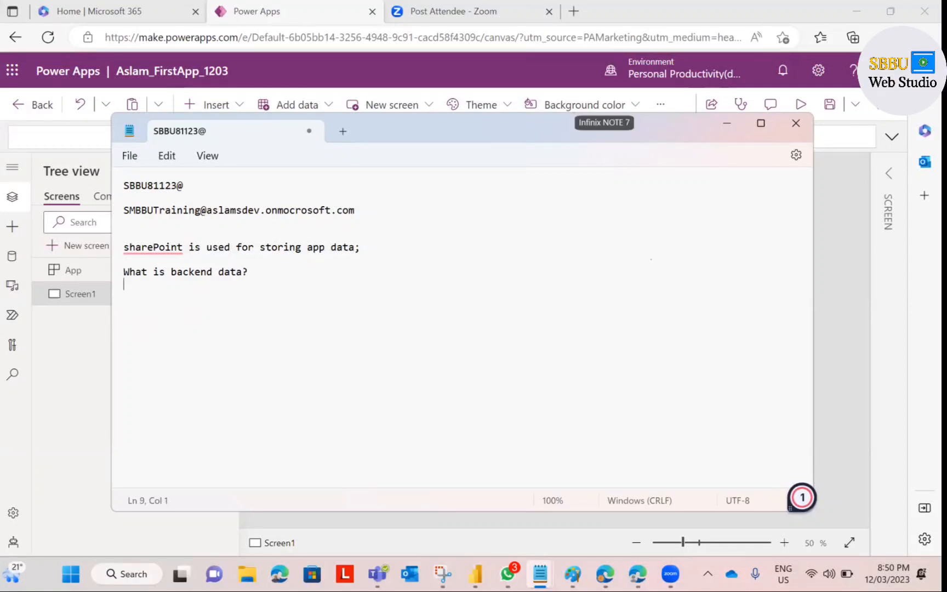
pyautogui.write('For exampe:')
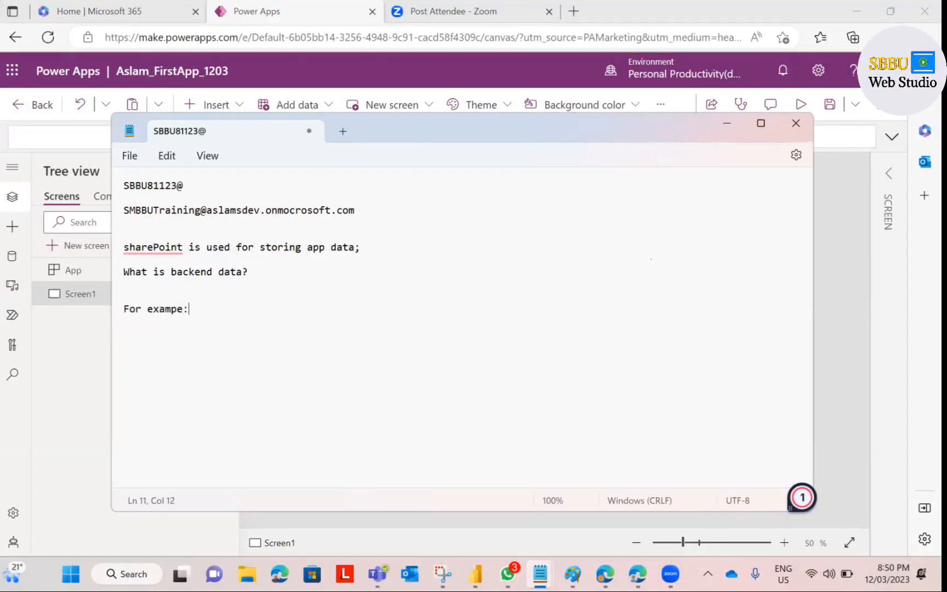
pyautogui.write(' Contacts List....')
pyautogui.press('Return')
pyautogui.press('Return')
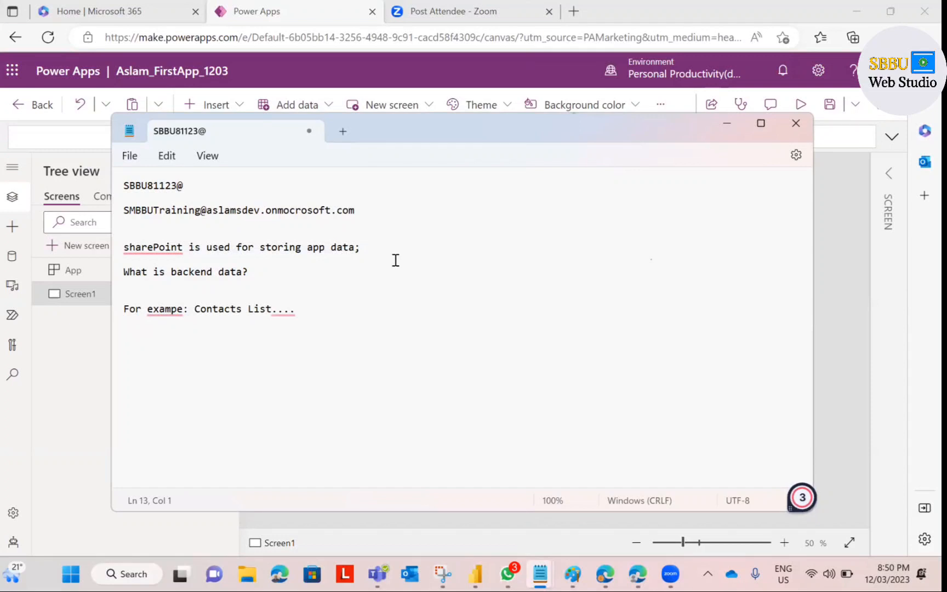
pyautogui.write('title Name ema')
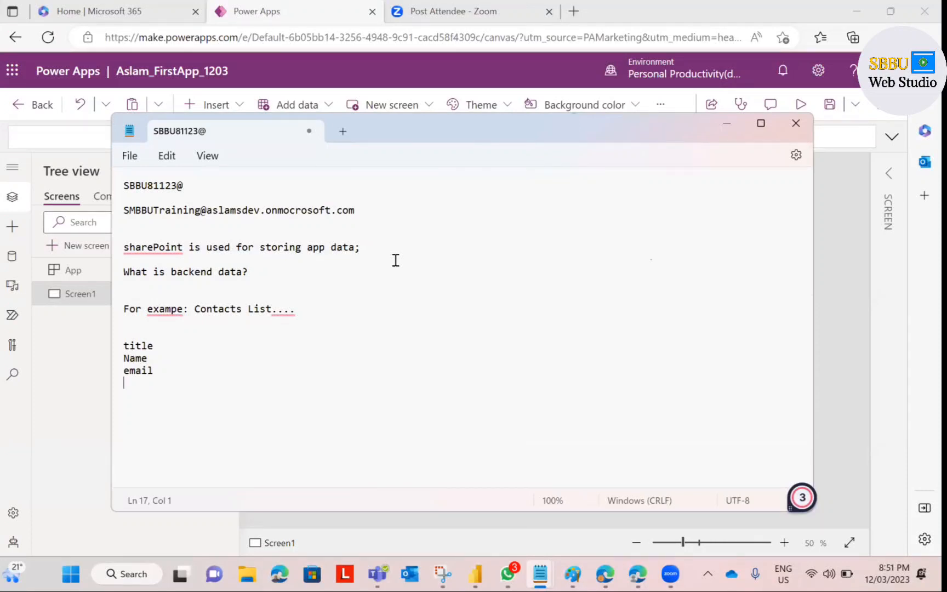
pyautogui.click(86, 374)
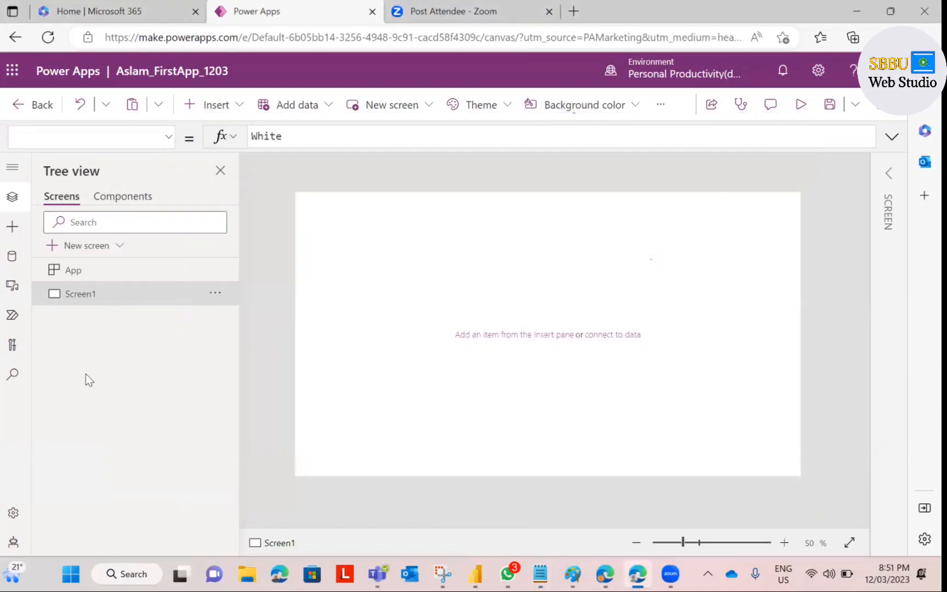
# Step: Browse the Microsoft 365 home, app launcher and My Content, then switch to the admin center window
pyautogui.click(120, 21)
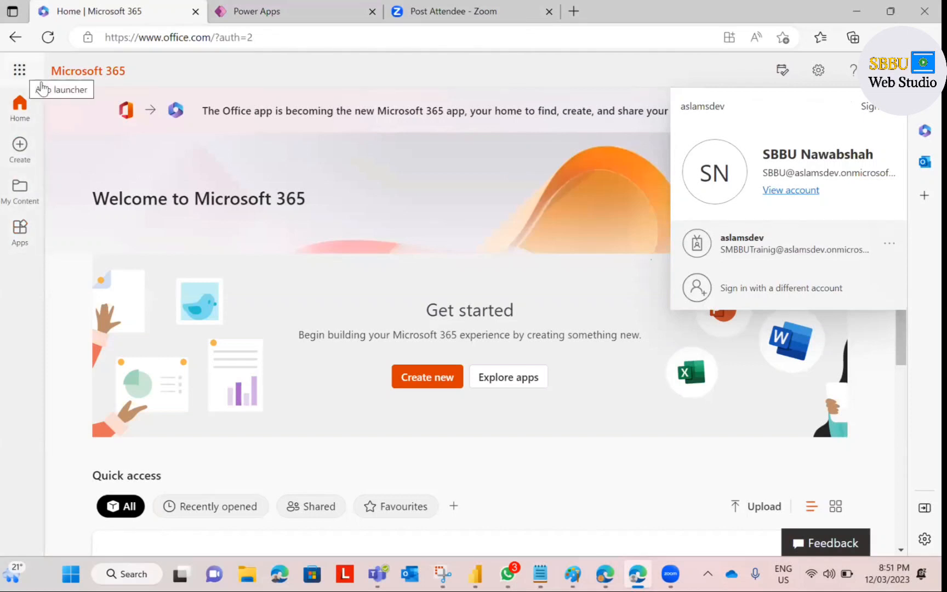
pyautogui.click(20, 70)
pyautogui.click(402, 195)
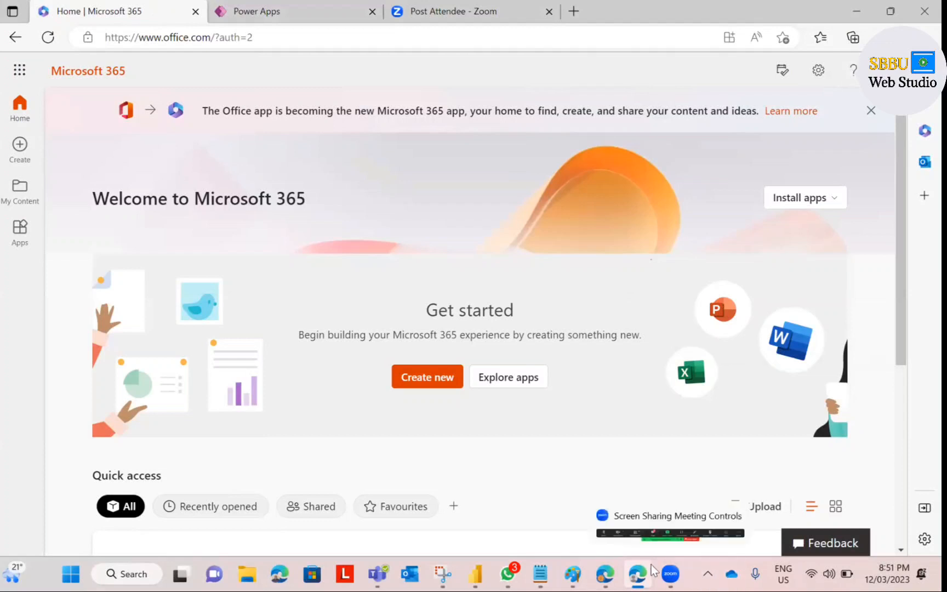
pyautogui.moveTo(600, 573)
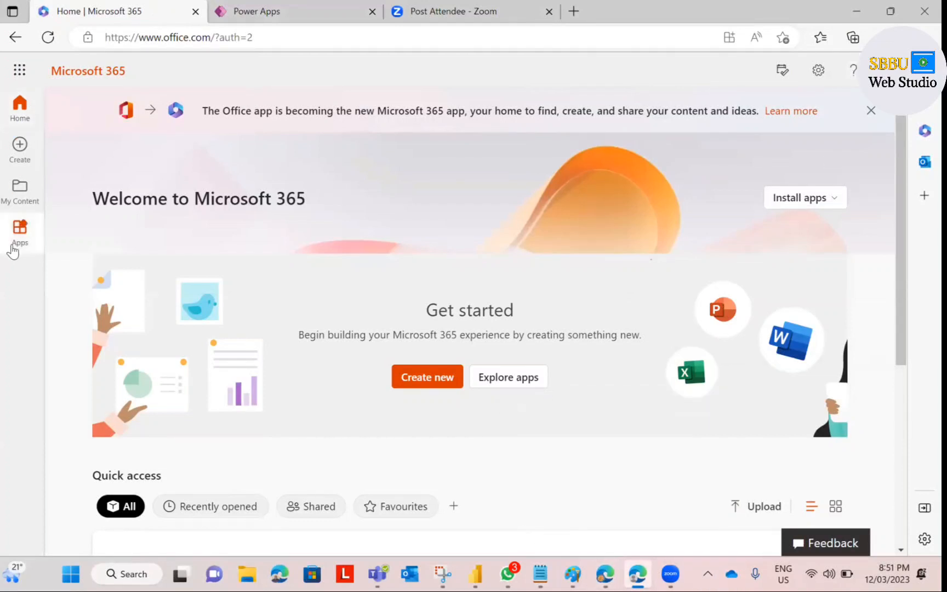
pyautogui.click(16, 190)
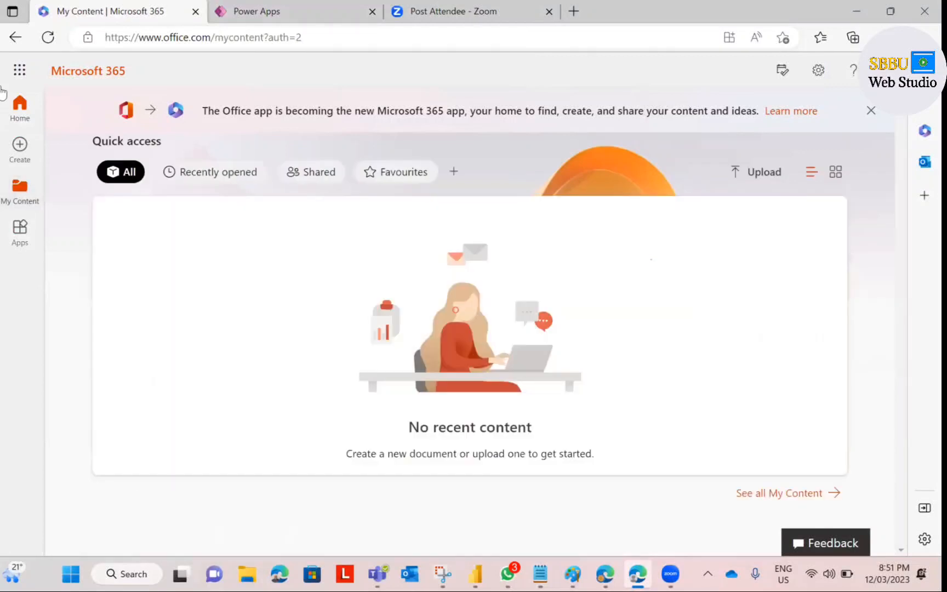
pyautogui.click(19, 105)
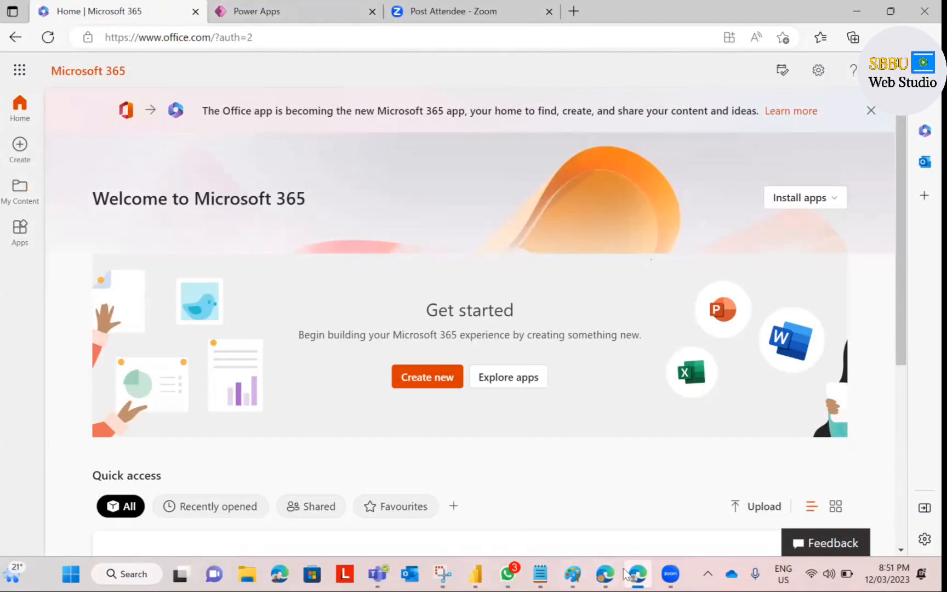
pyautogui.click(601, 573)
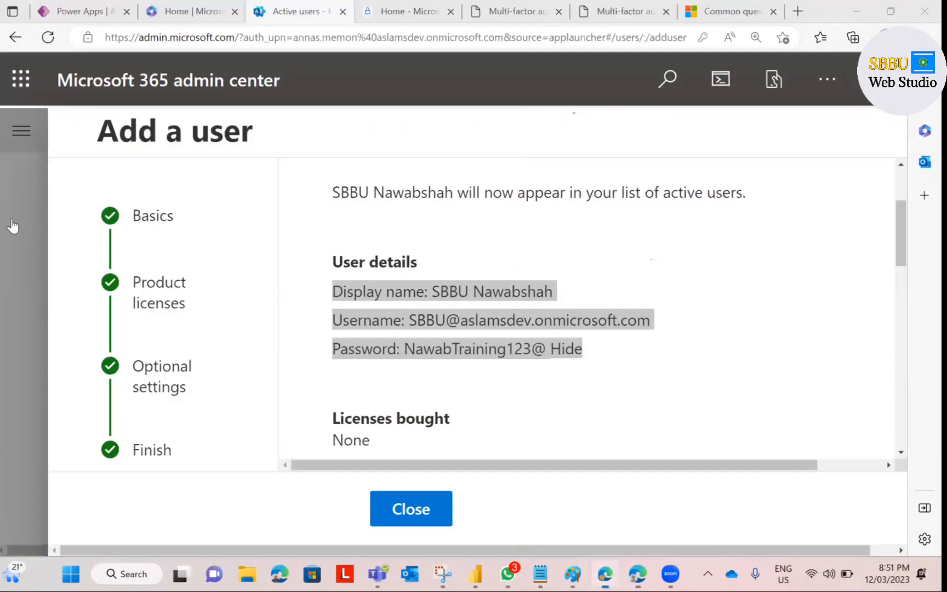
# Step: Close the Add a user summary in the Microsoft 365 admin center
pyautogui.click(19, 88)
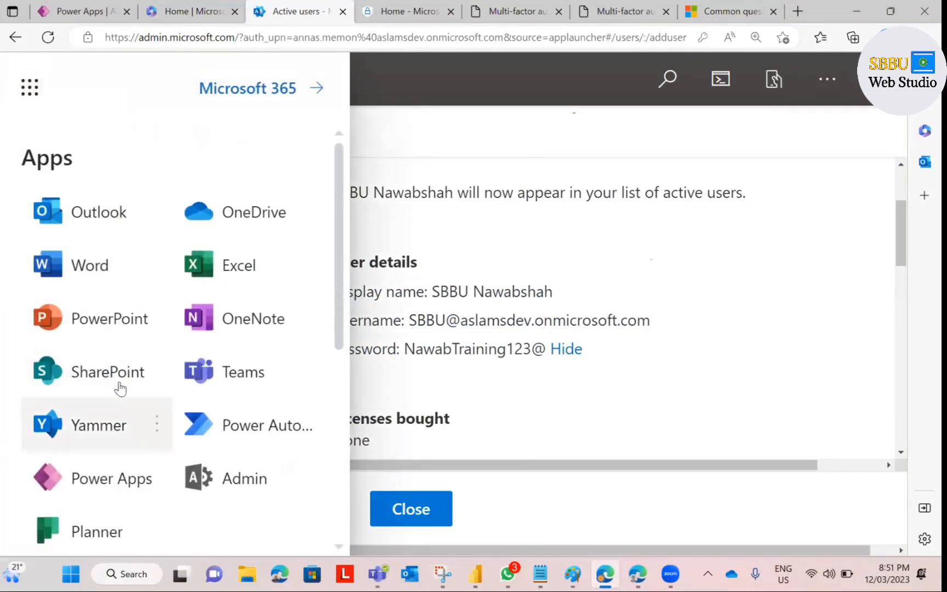
pyautogui.scroll(-5, 118, 387)
pyautogui.scroll(5, 121, 386)
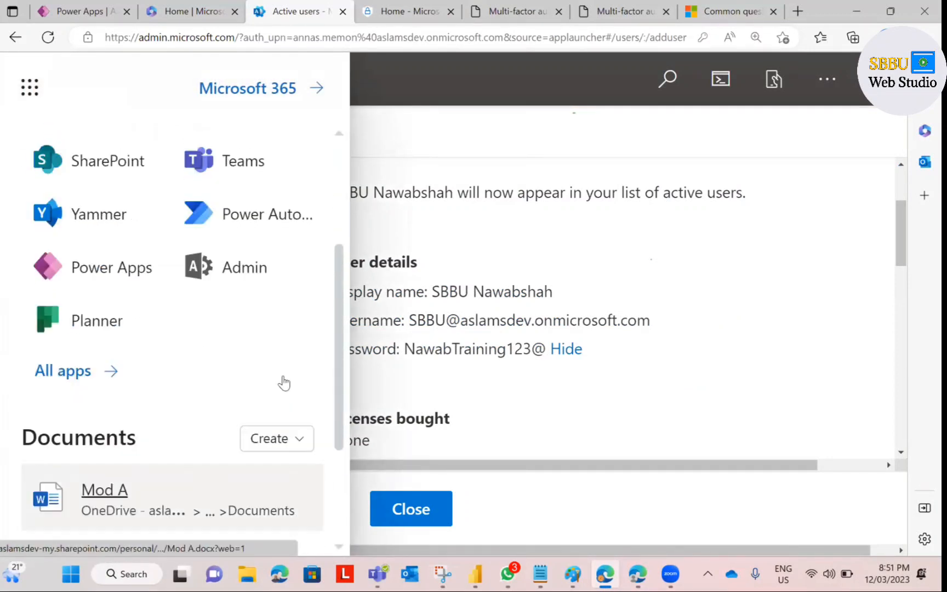
pyautogui.click(419, 514)
pyautogui.click(509, 173)
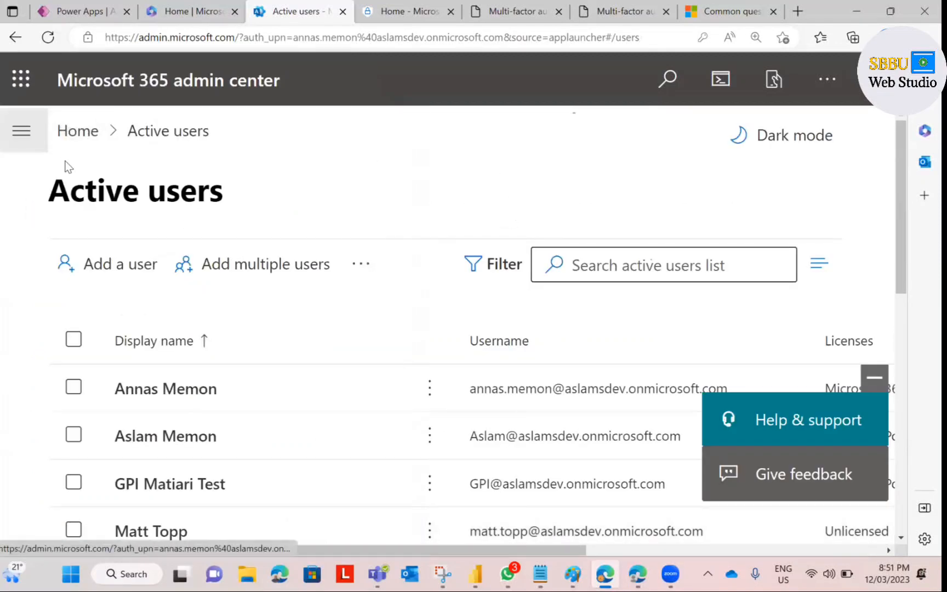
# Step: Open the admin center from Microsoft 365 home and expand its full navigation list
pyautogui.click(176, 15)
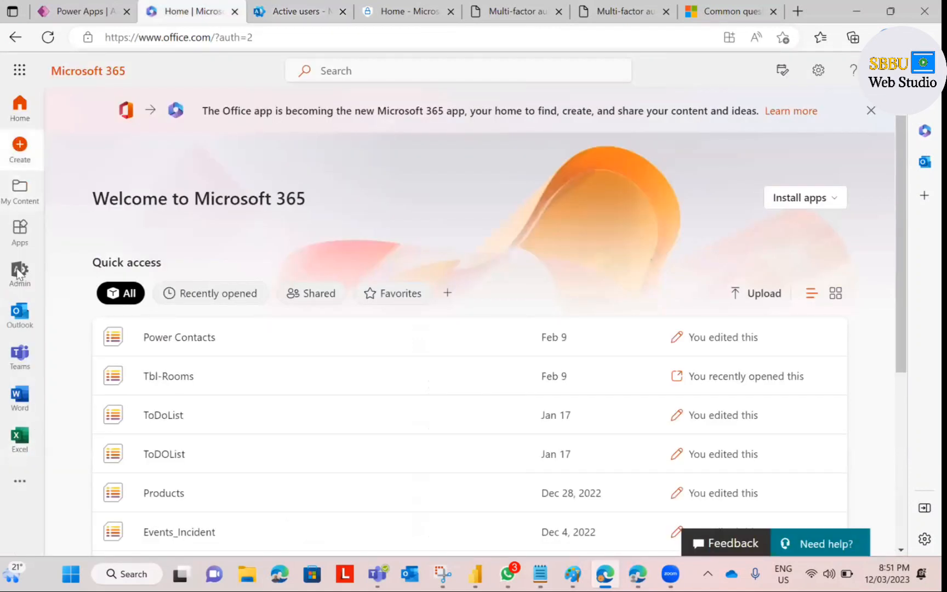
pyautogui.click(19, 271)
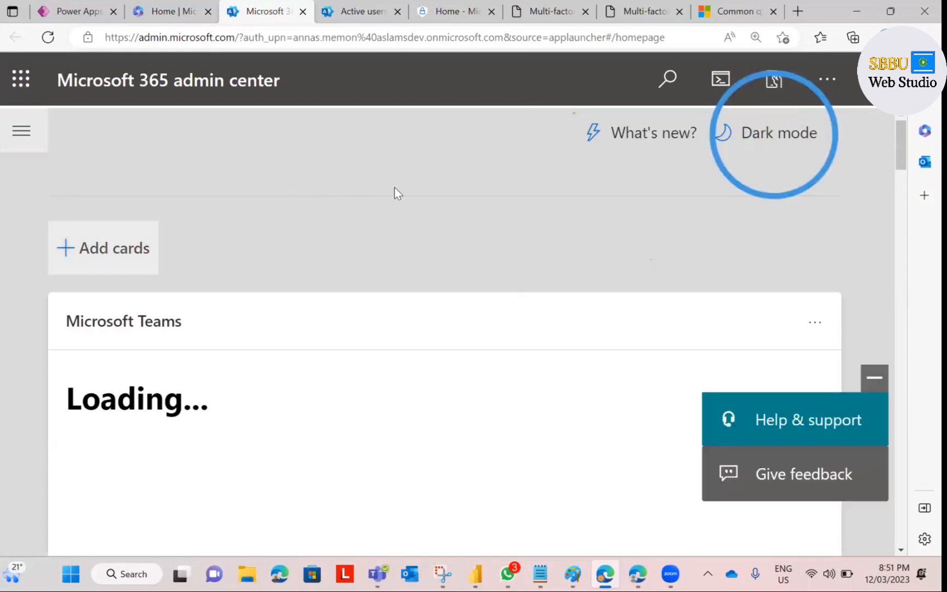
pyautogui.click(21, 131)
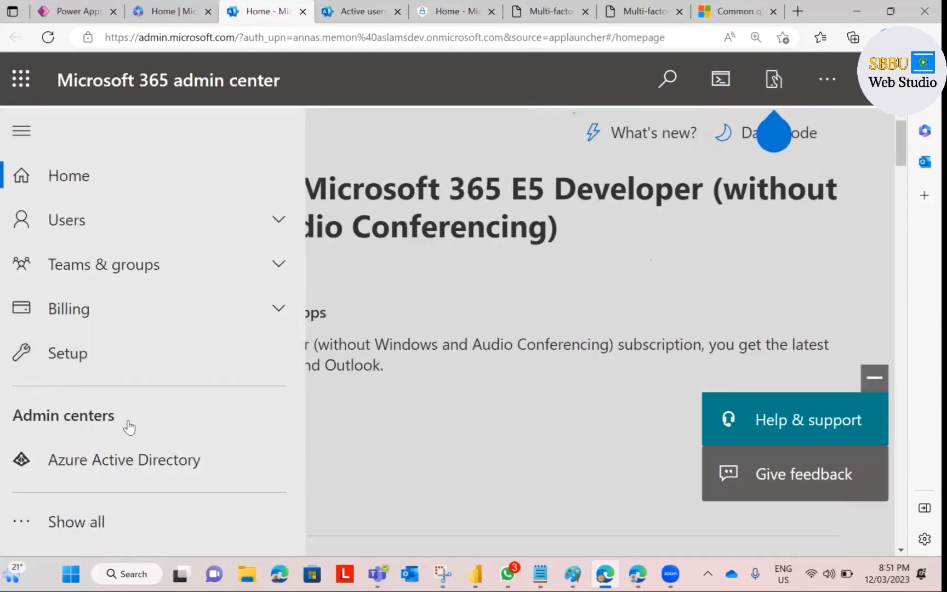
pyautogui.click(77, 521)
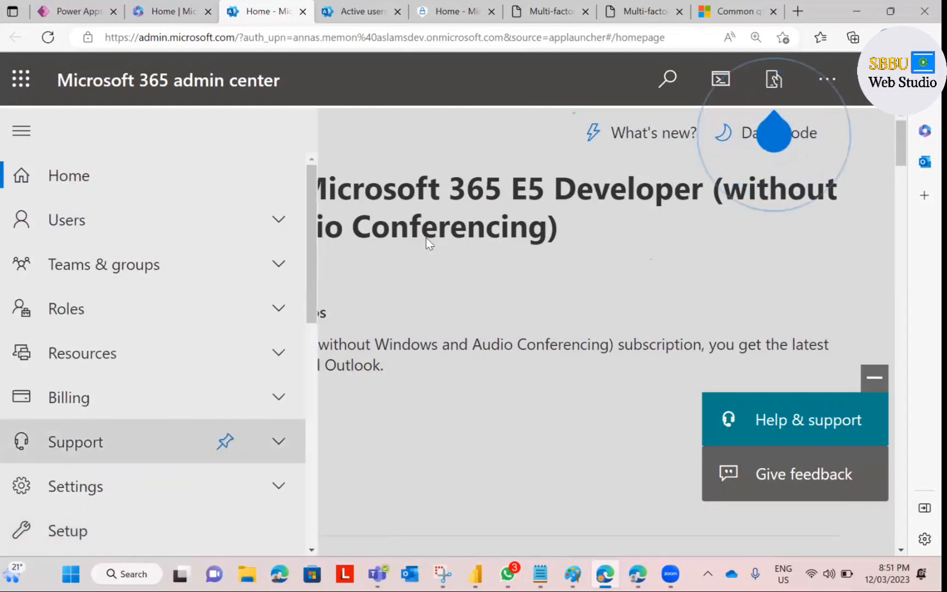
pyautogui.scroll(-5, 247, 272)
pyautogui.scroll(-4, 247, 272)
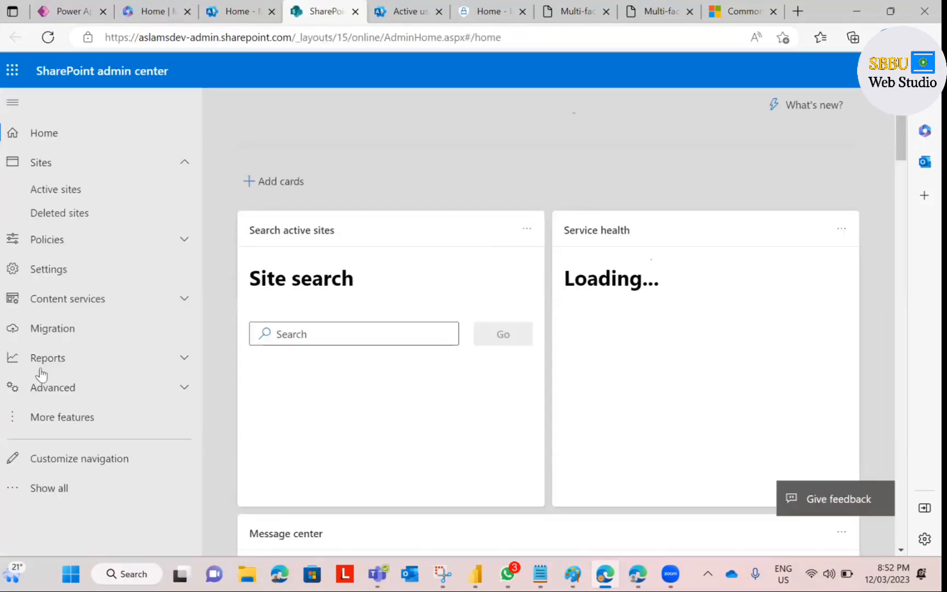
# Step: Show all navigation entries in SharePoint admin center and expand the Sites group
pyautogui.click(49, 488)
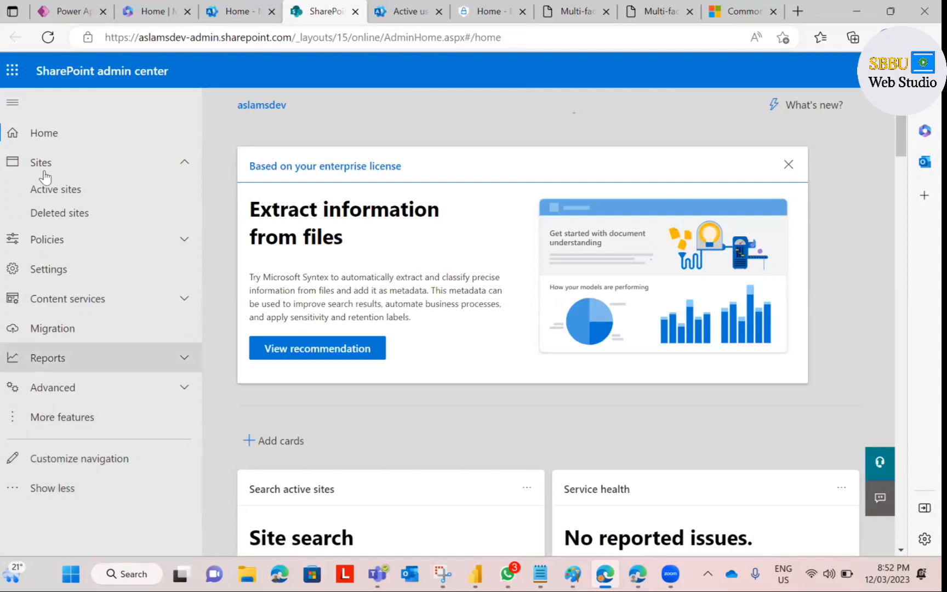
pyautogui.click(47, 167)
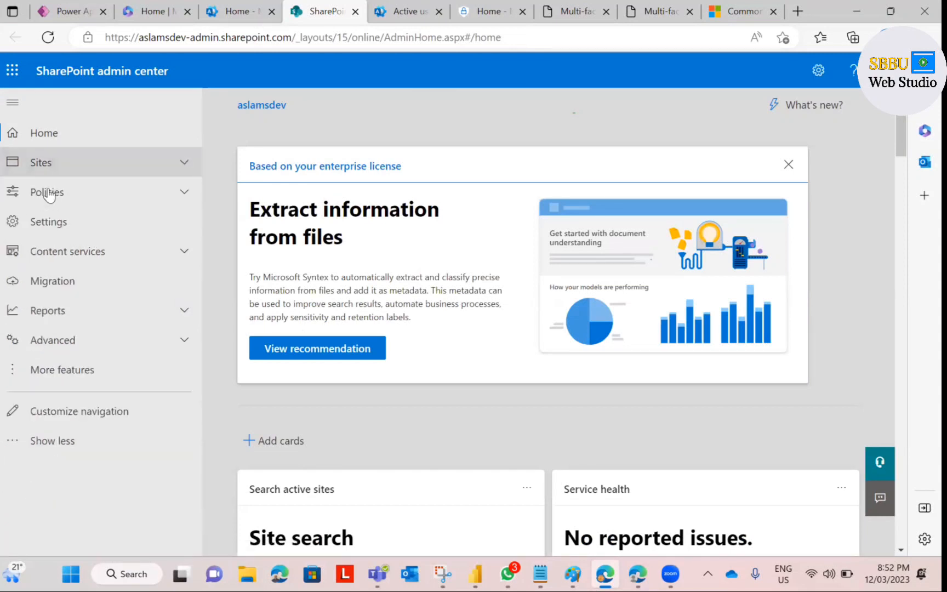
pyautogui.click(48, 167)
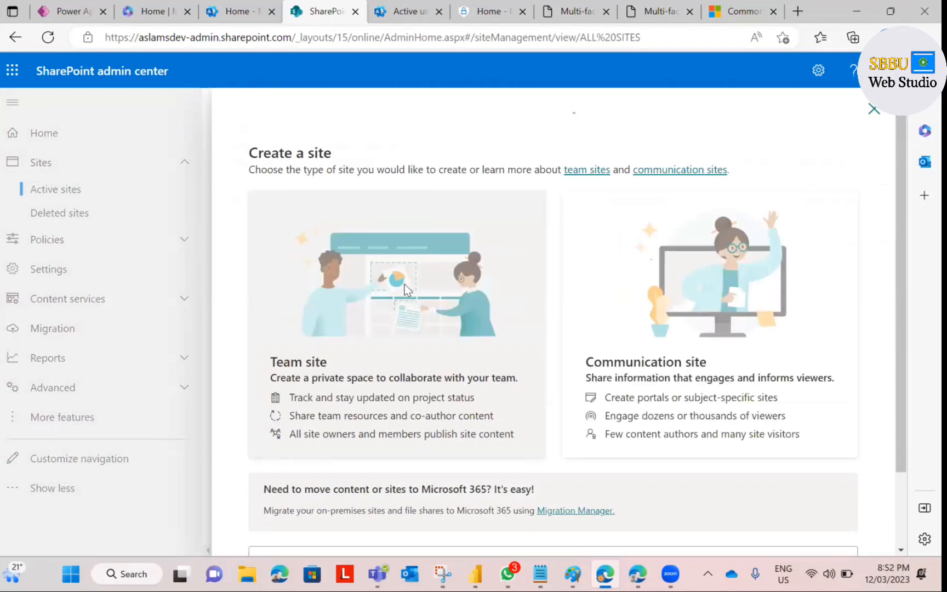
# Step: Create the SBBU Databse team site with the SBBU account as group owner
pyautogui.click(405, 289)
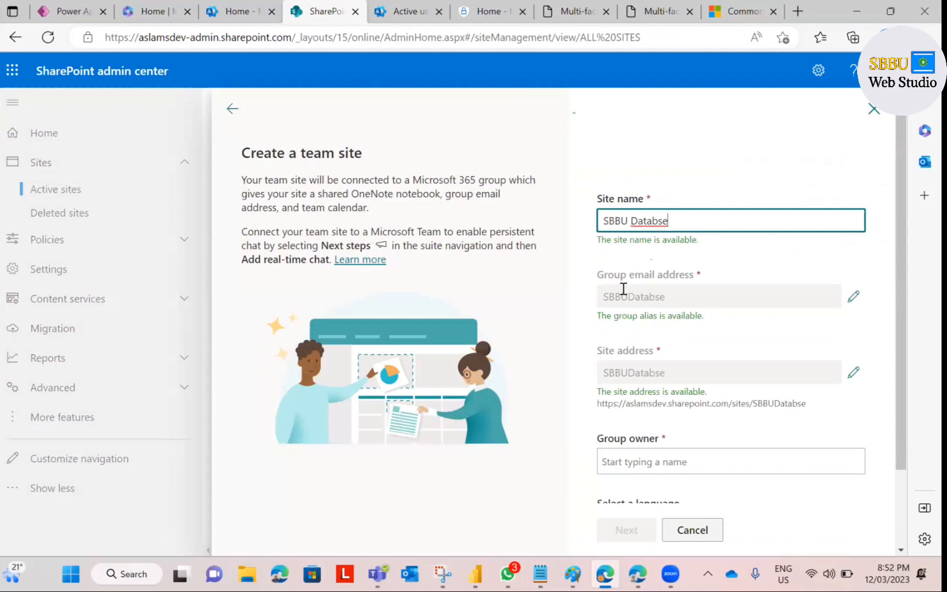
pyautogui.scroll(-2, 630, 342)
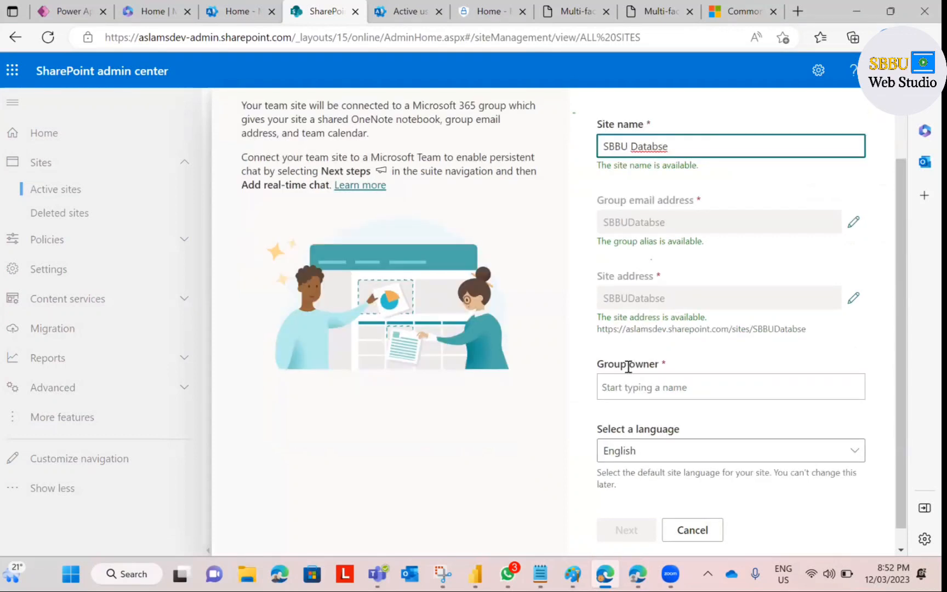
pyautogui.scroll(-1, 629, 366)
pyautogui.click(628, 366)
pyautogui.write('sb')
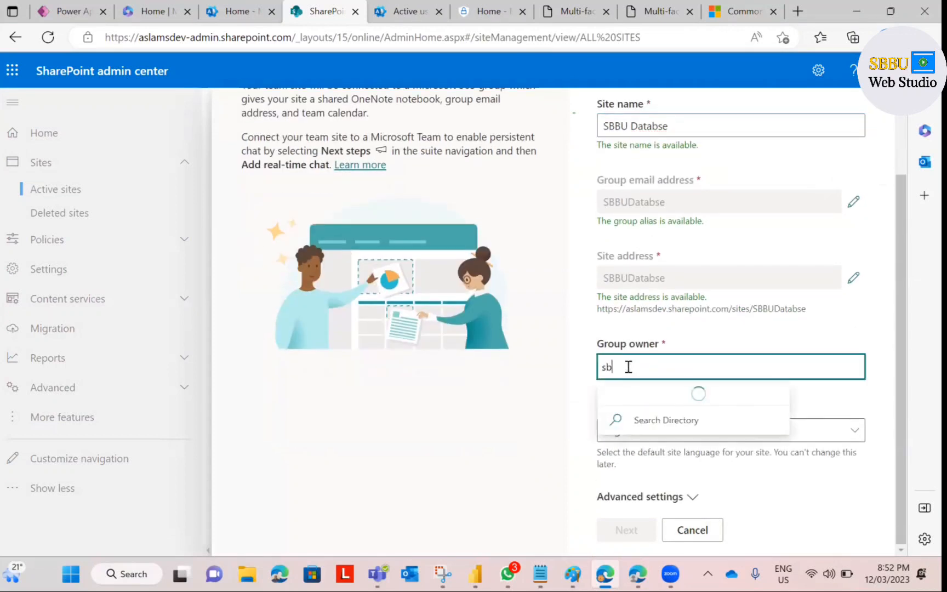
pyautogui.write('b')
pyautogui.press('Return')
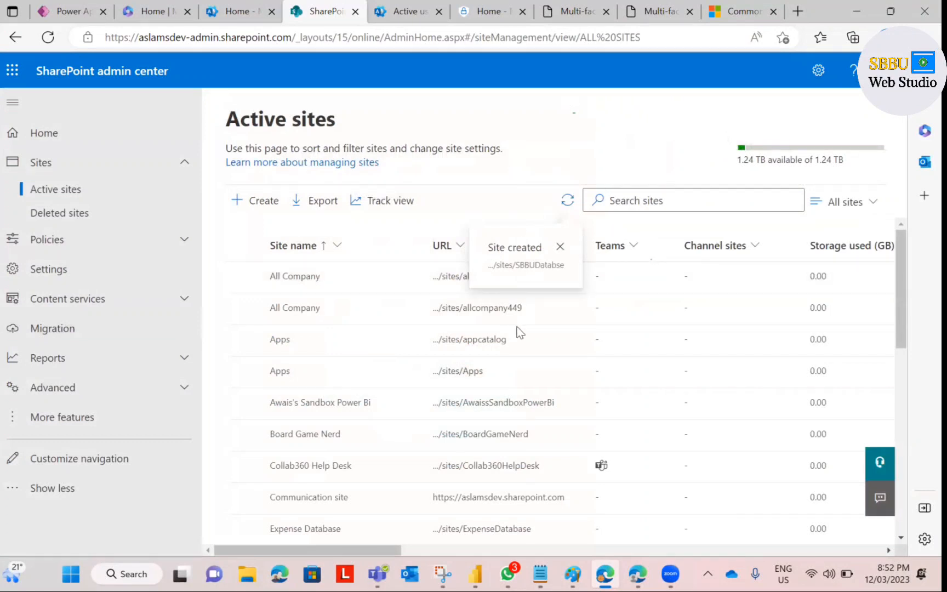
# Step: Select SBBU Databse in Active sites and open its site URL in a new tab
pyautogui.scroll(-3, 515, 328)
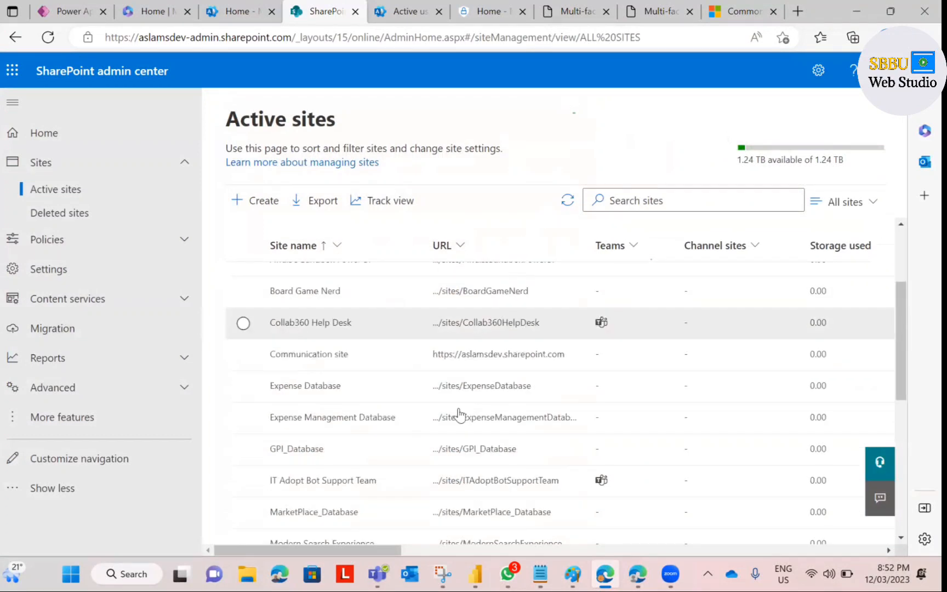
pyautogui.scroll(4, 373, 325)
pyautogui.scroll(-6, 372, 325)
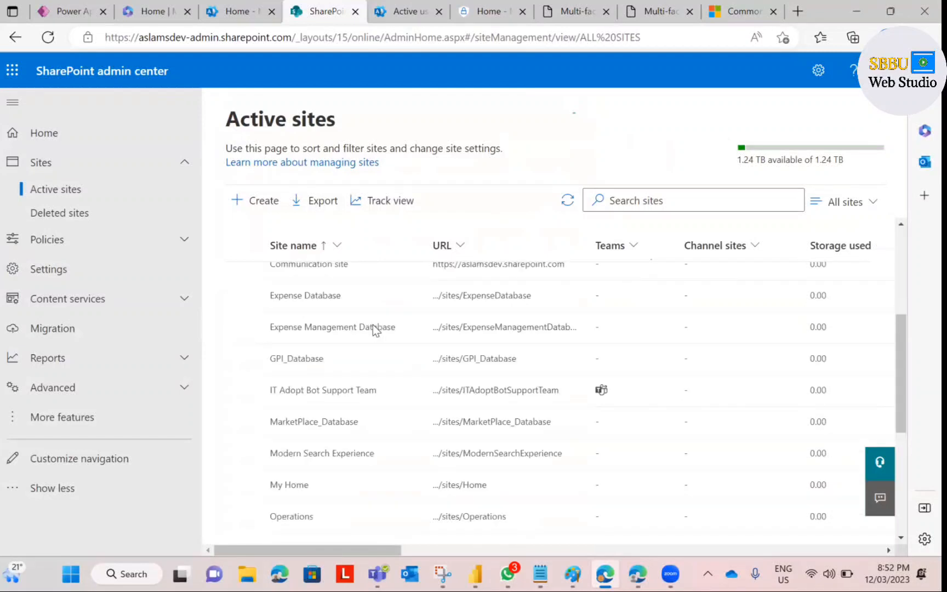
pyautogui.scroll(-4, 359, 352)
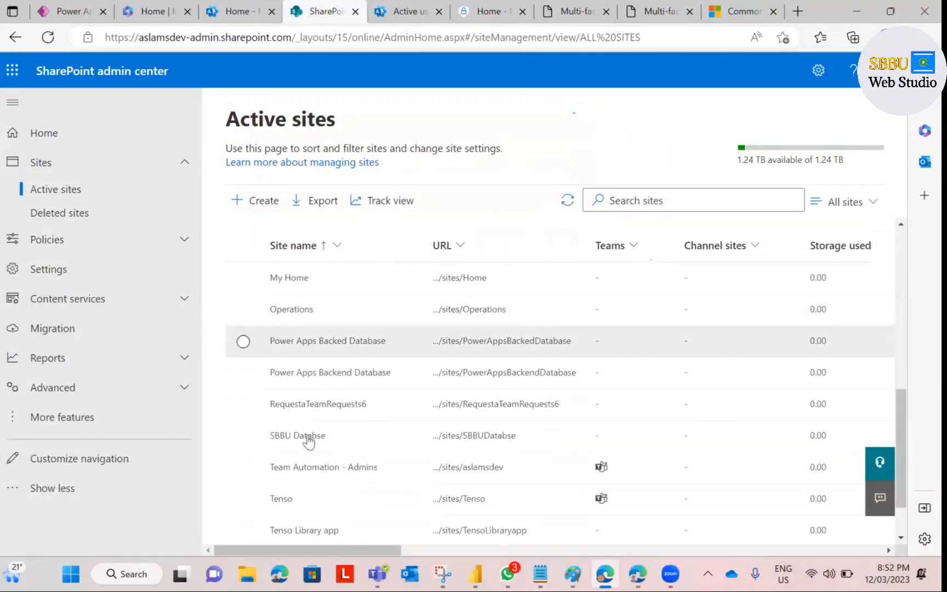
pyautogui.click(308, 436)
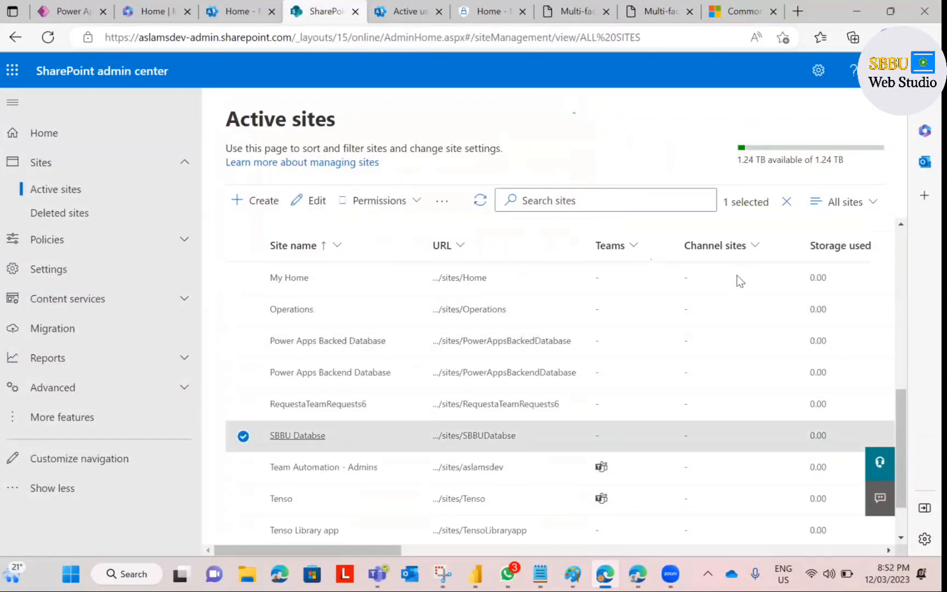
pyautogui.click(738, 273)
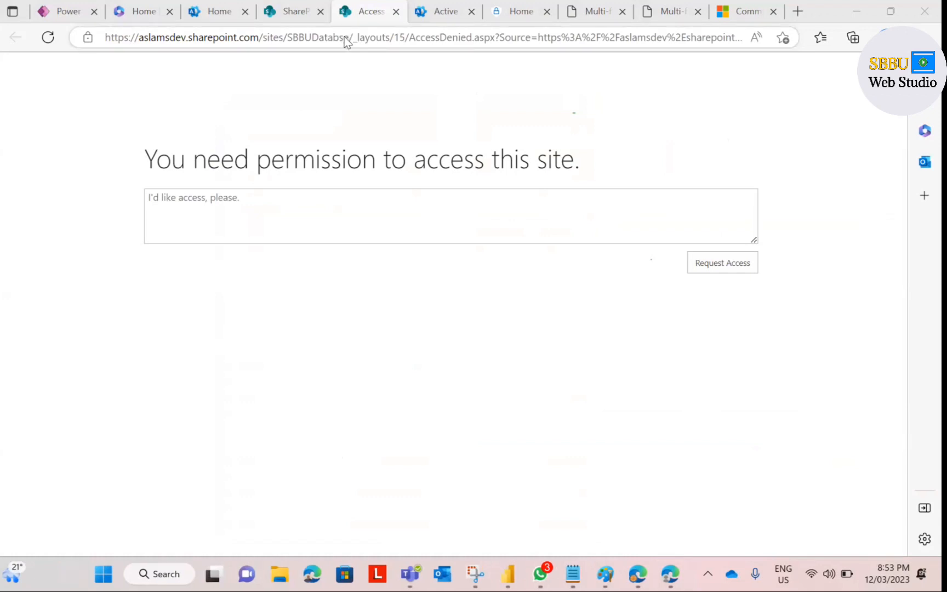
# Step: Copy the /sites/SBBUDatabse/ site address into a new tab in the other Edge window
pyautogui.moveTo(352, 40); pyautogui.dragTo(104, 37)
pyautogui.hotkey('ctrl', 'c')
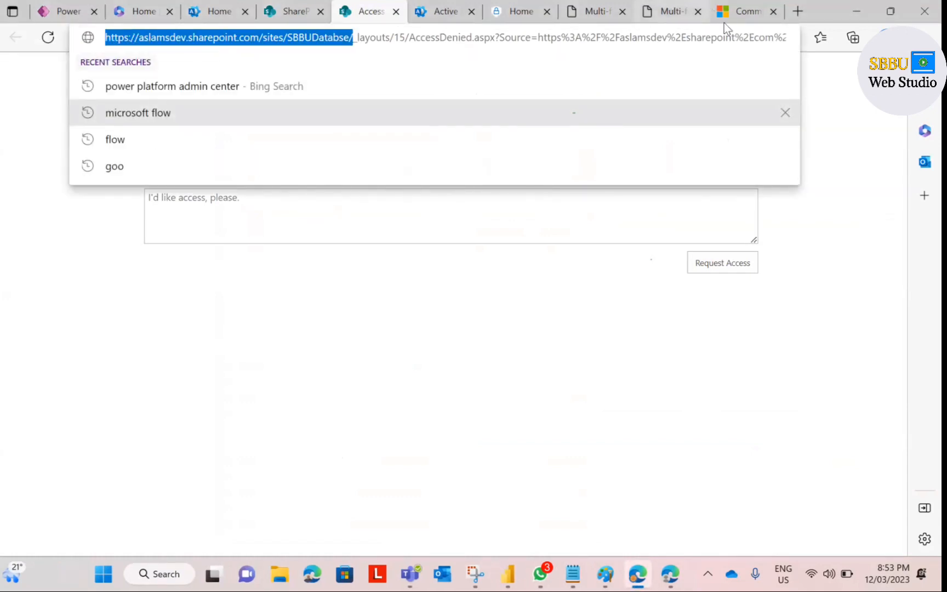
pyautogui.click(671, 574)
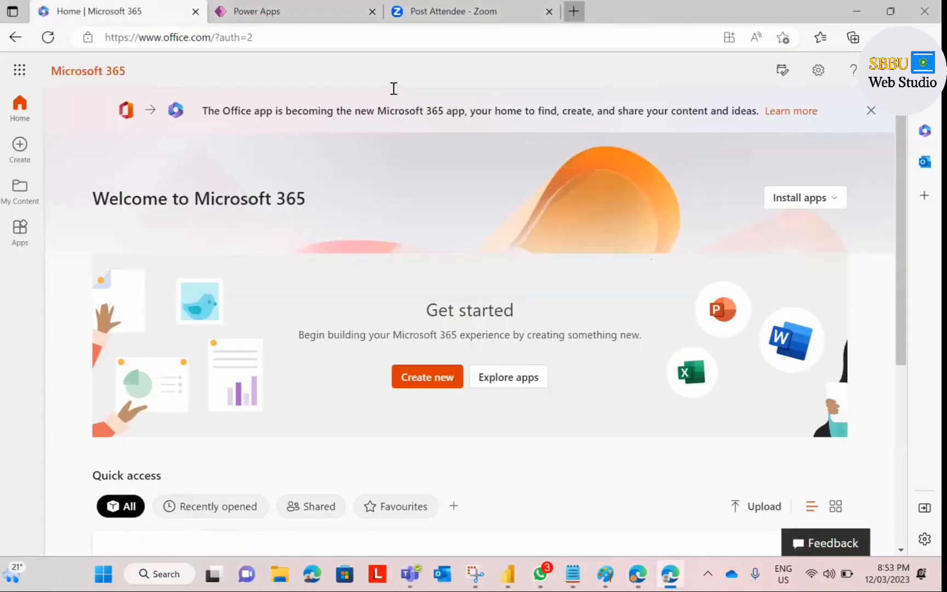
pyautogui.hotkey('ctrl', 't')
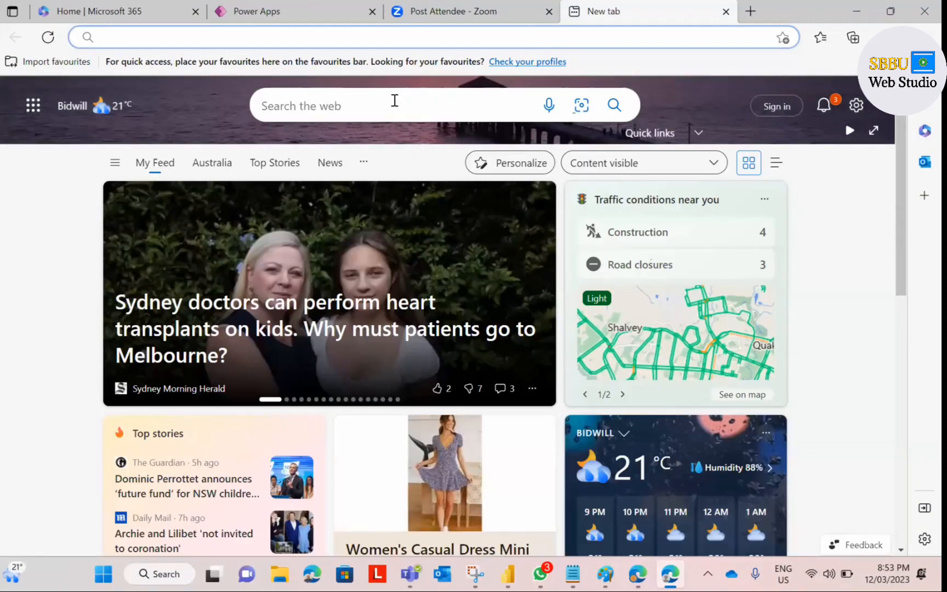
pyautogui.hotkey('ctrl', 'v')
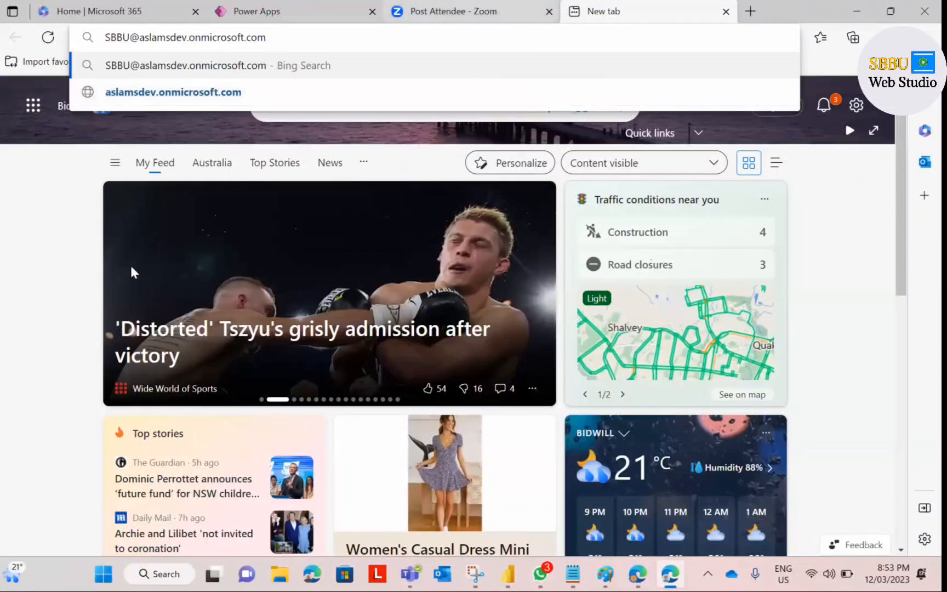
pyautogui.click(637, 574)
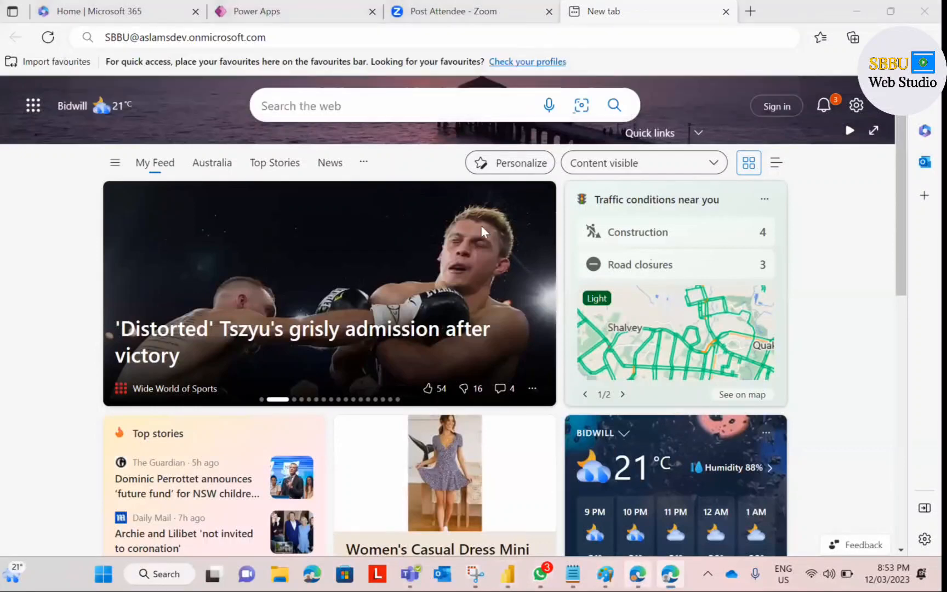
pyautogui.press('BackSpace')
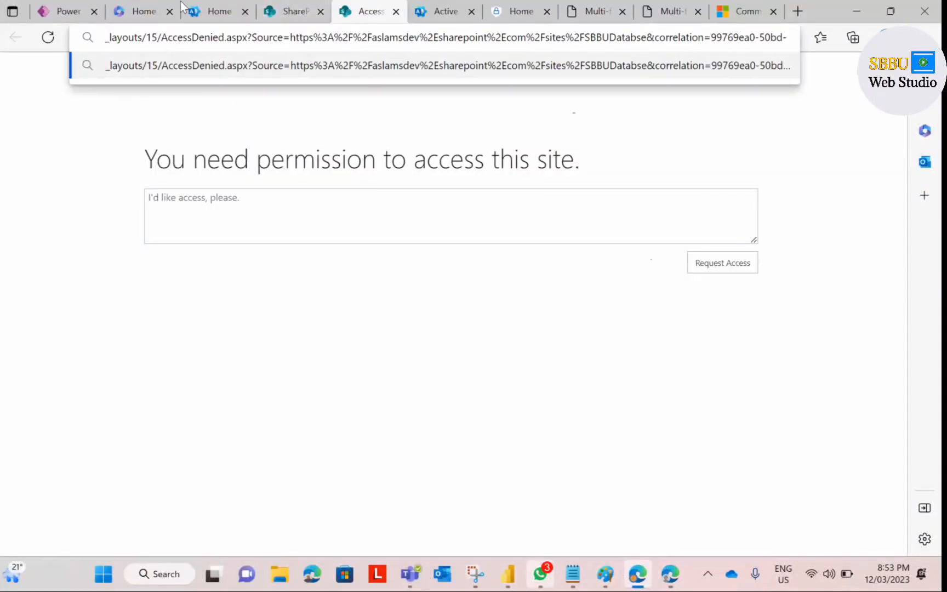
pyautogui.click(130, 573)
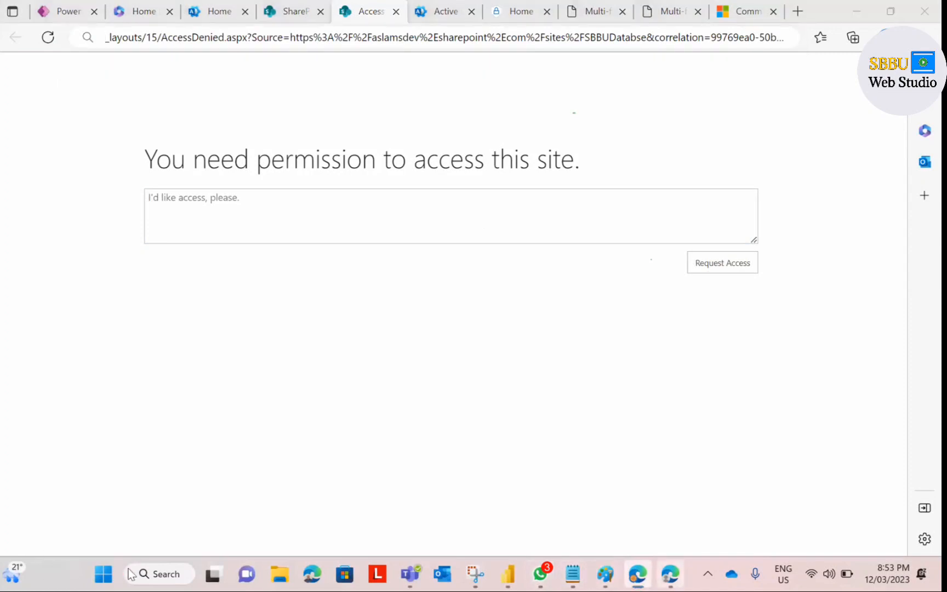
pyautogui.hotkey('alt', 'Tab')
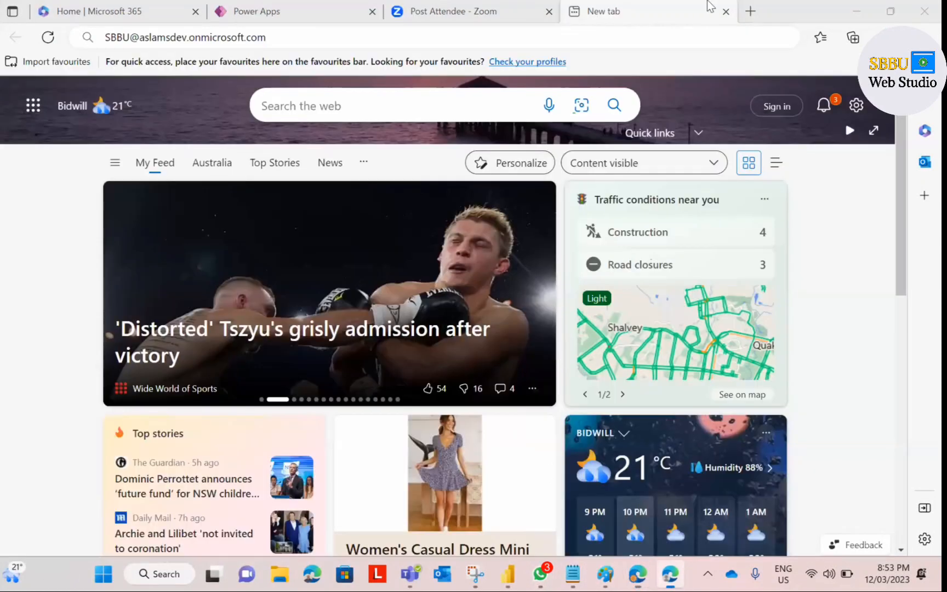
pyautogui.click(699, 7)
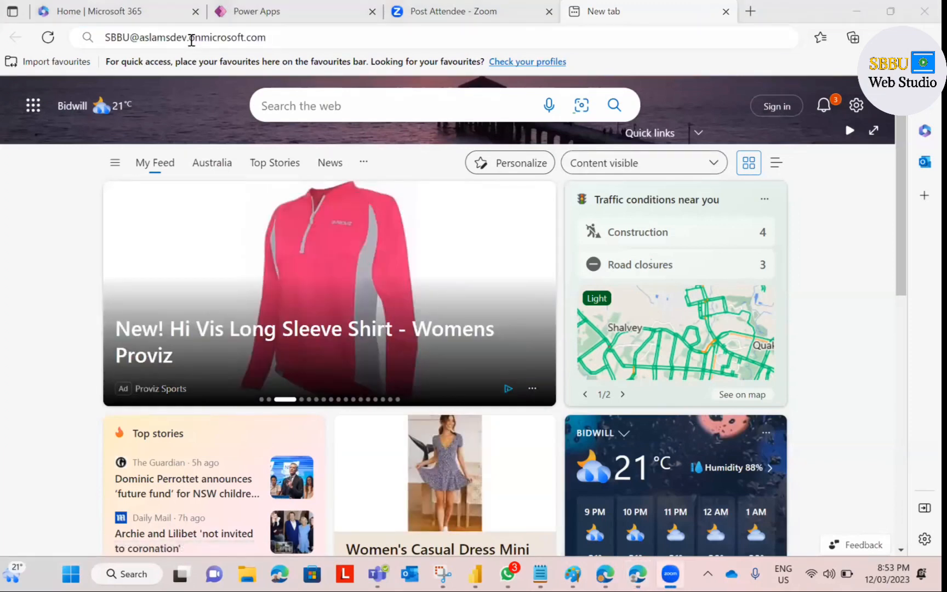
pyautogui.click(191, 40)
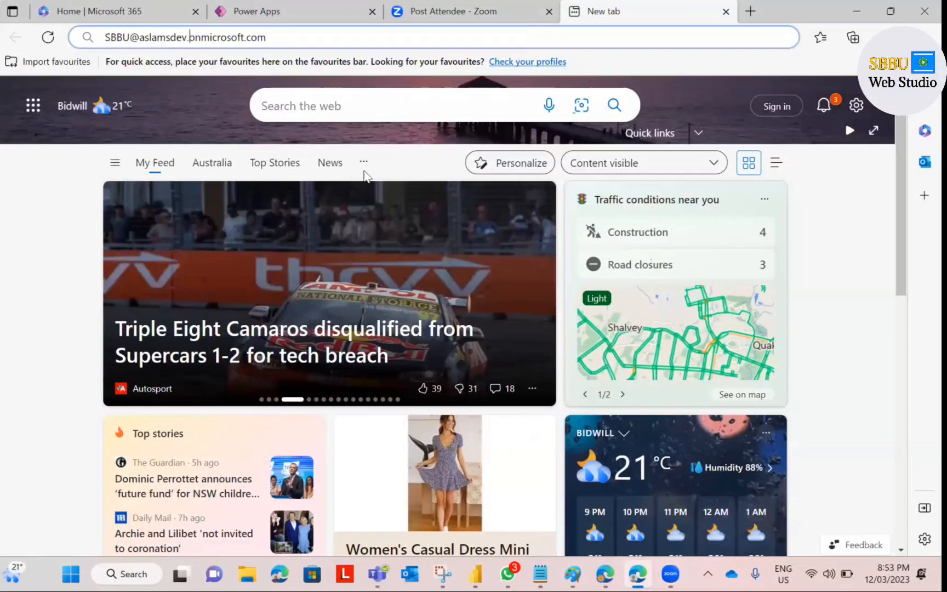
pyautogui.hotkey('ctrl', 'a')
pyautogui.hotkey('ctrl', 'v')
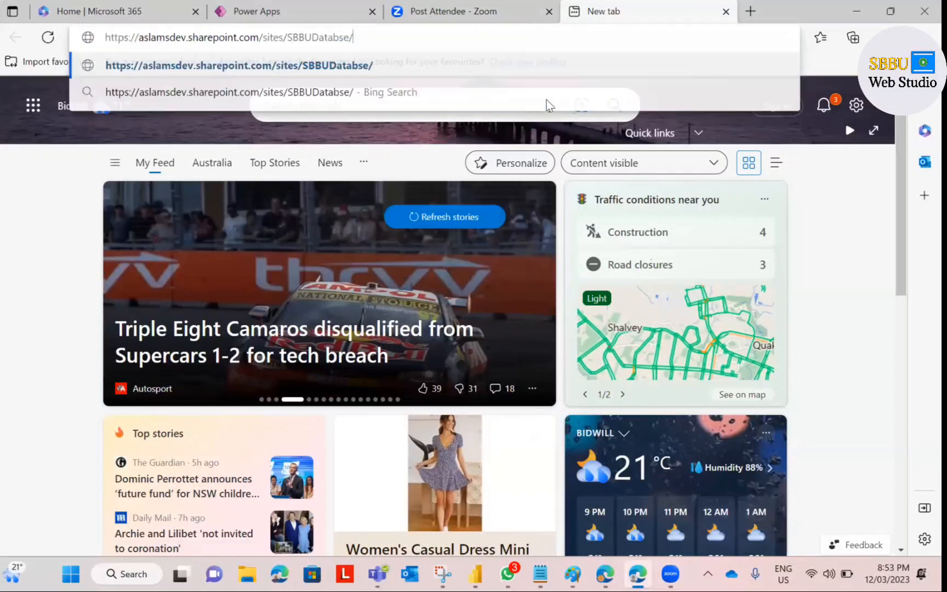
# Step: Load the SBBUDatabse site and sign in using the password copied from Notepad
pyautogui.click(585, 66)
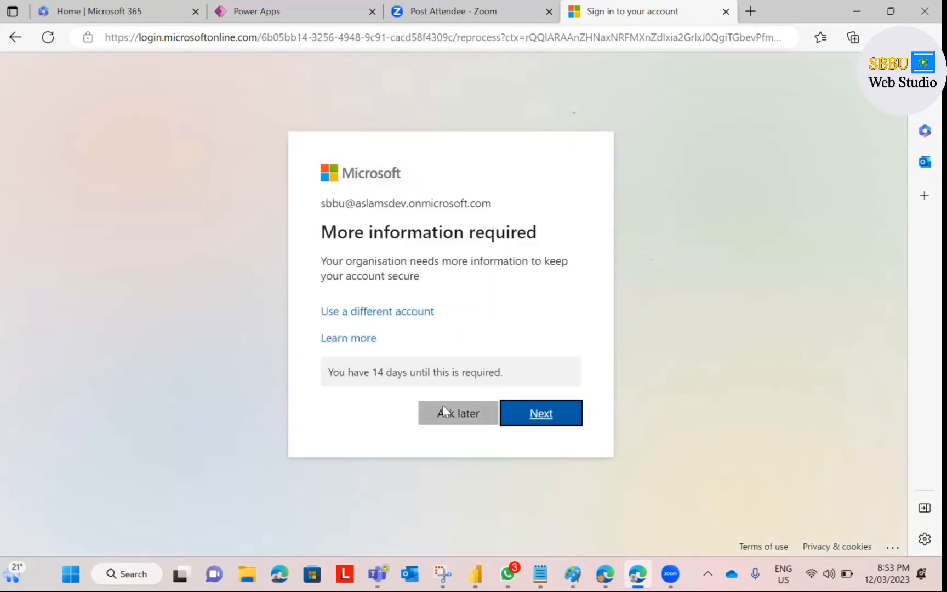
pyautogui.click(444, 408)
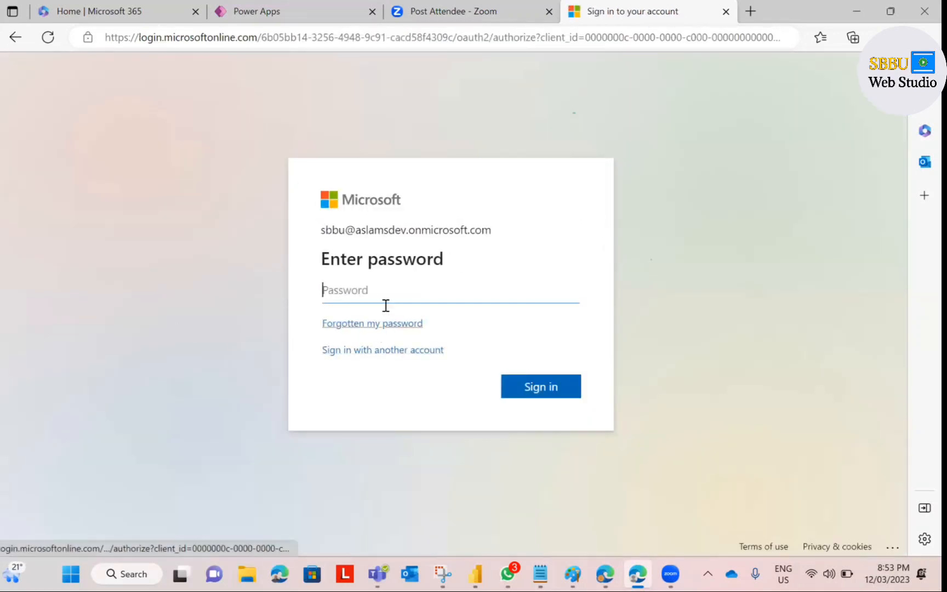
pyautogui.click(339, 216)
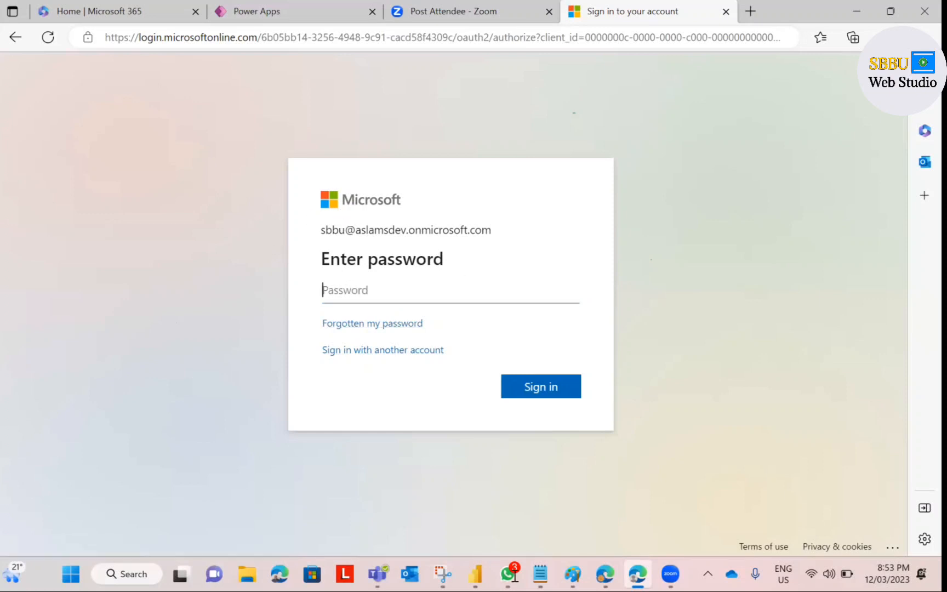
pyautogui.click(540, 573)
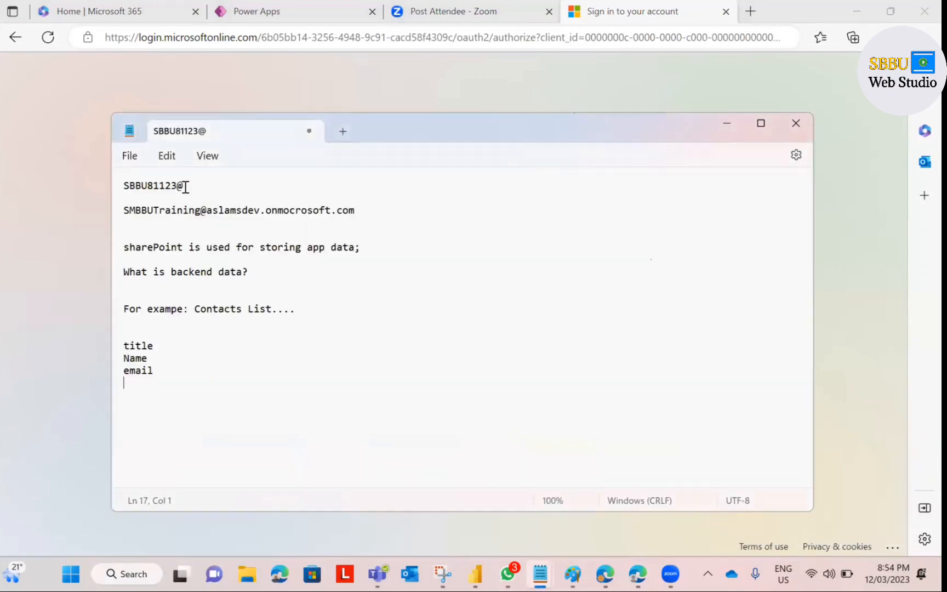
pyautogui.moveTo(186, 186); pyautogui.dragTo(102, 186)
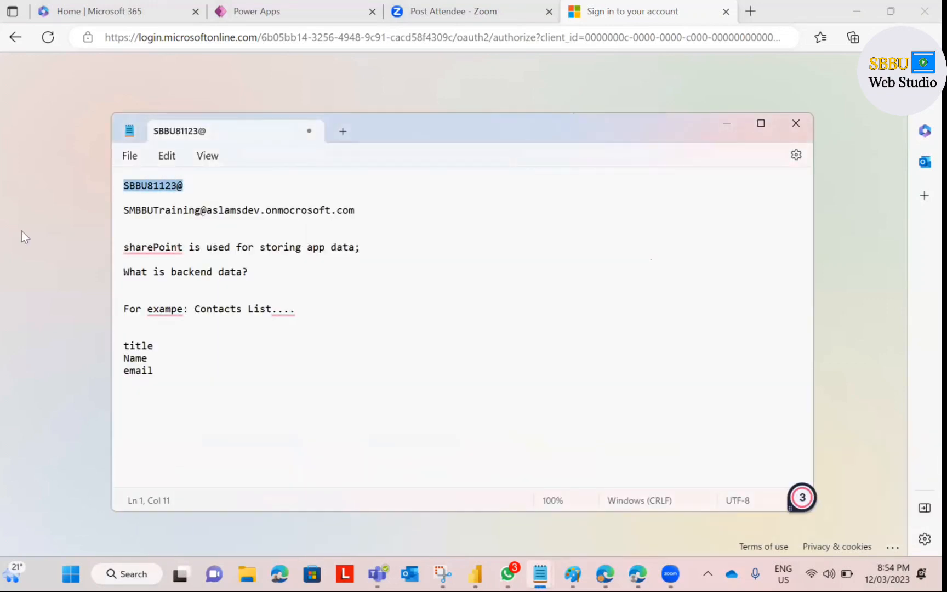
pyautogui.hotkey('ctrl', 'c')
pyautogui.hotkey('alt', 'Tab')
pyautogui.hotkey('ctrl', 'v')
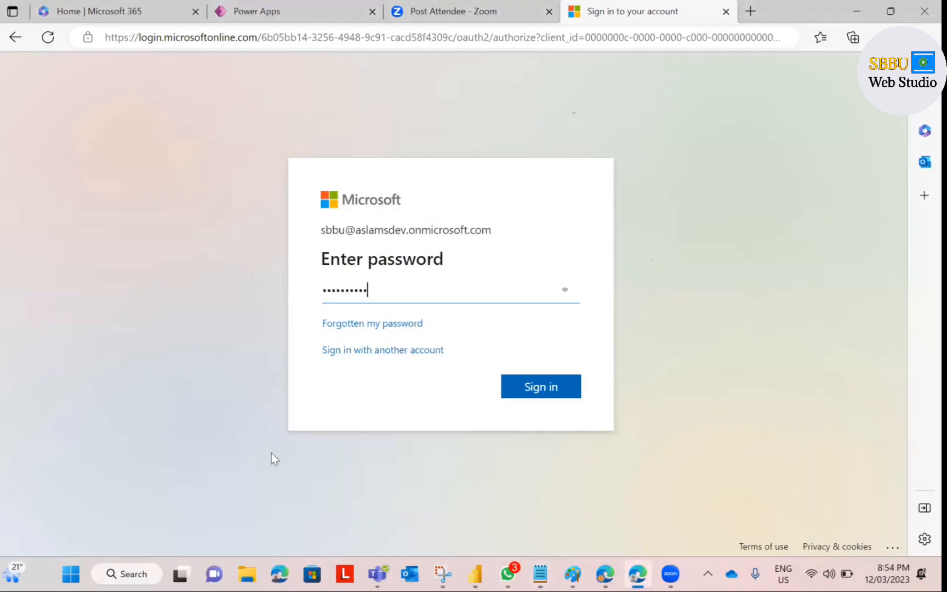
pyautogui.click(523, 398)
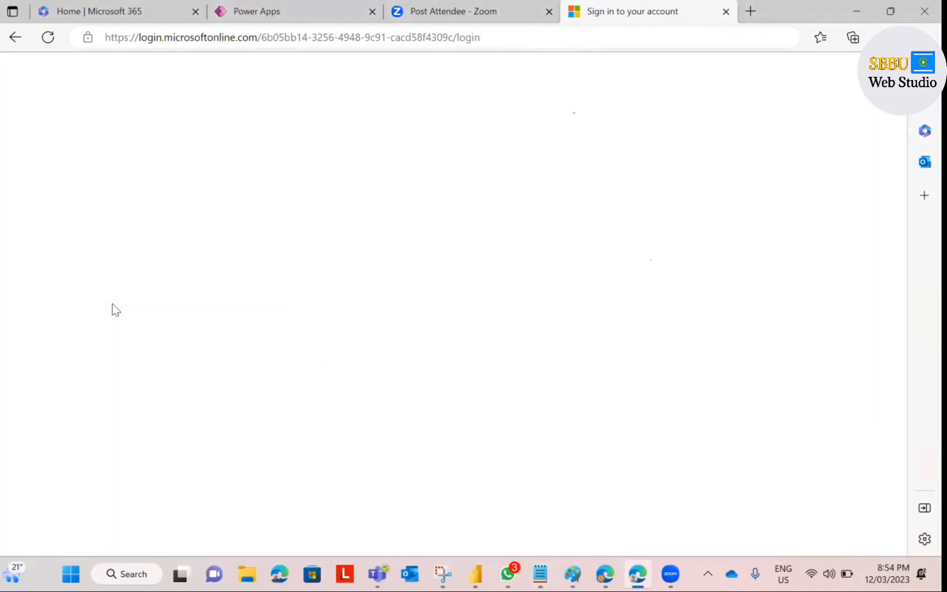
# Step: After the password is rejected, close the sign-in tab and open a blank tab
pyautogui.click(530, 207)
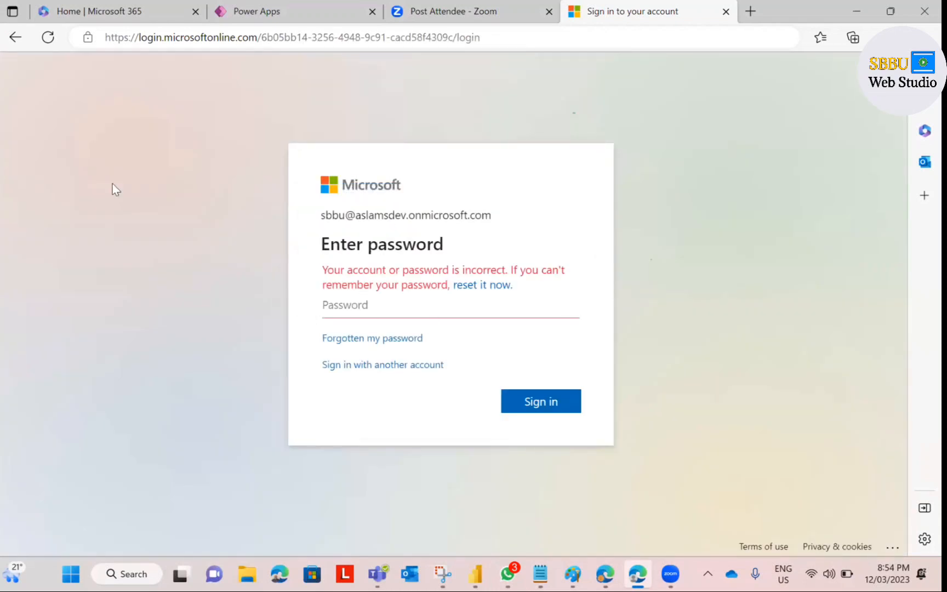
pyautogui.click(15, 38)
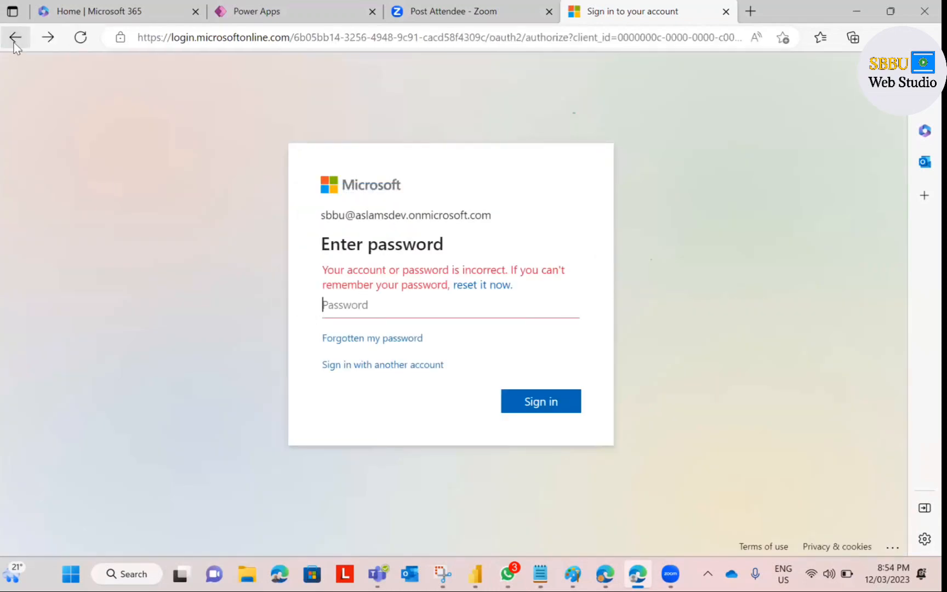
pyautogui.click(726, 12)
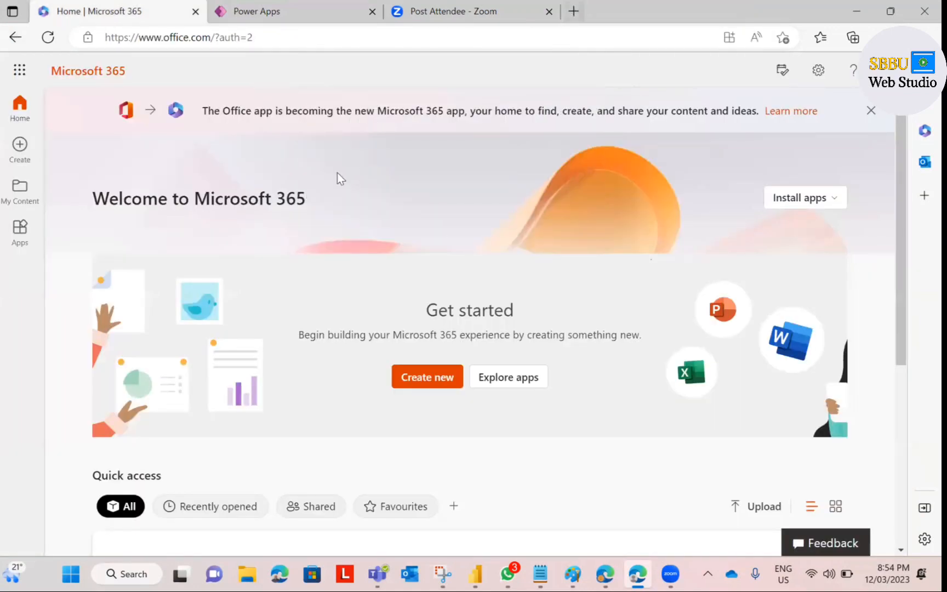
pyautogui.hotkey('ctrl', 't')
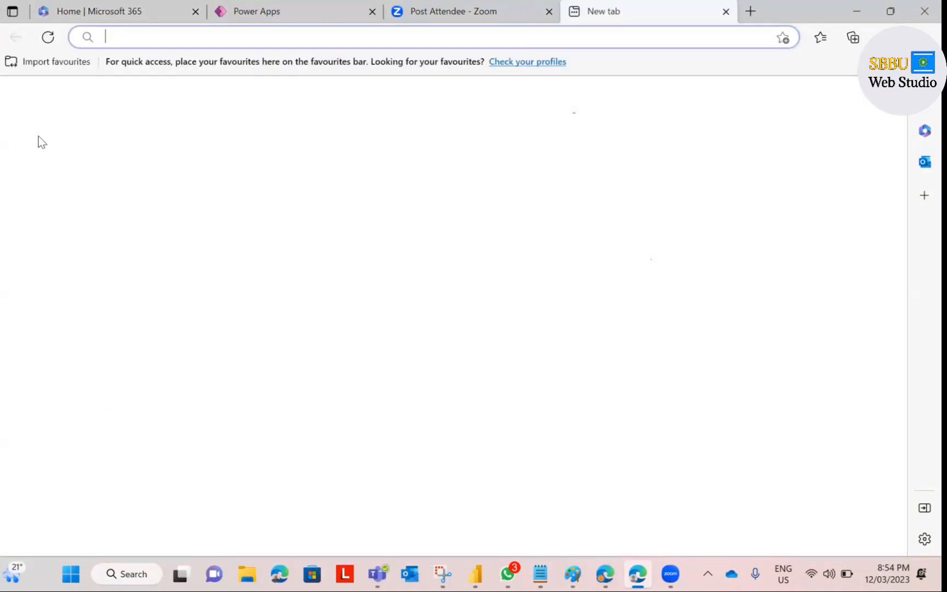
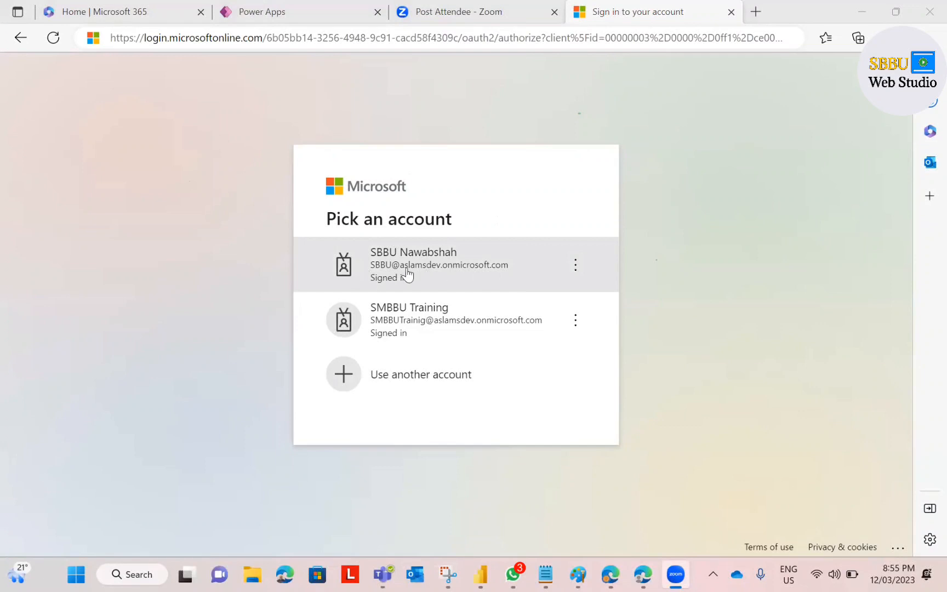
# Step: Sign in with the SBBU tenant account, declining profile switching and postponing security info
pyautogui.click(404, 274)
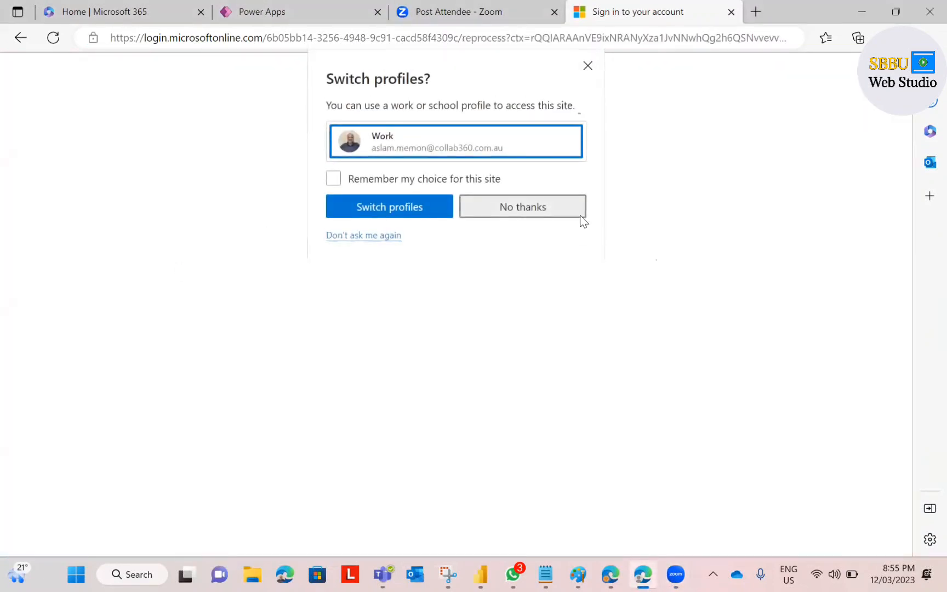
pyautogui.click(580, 216)
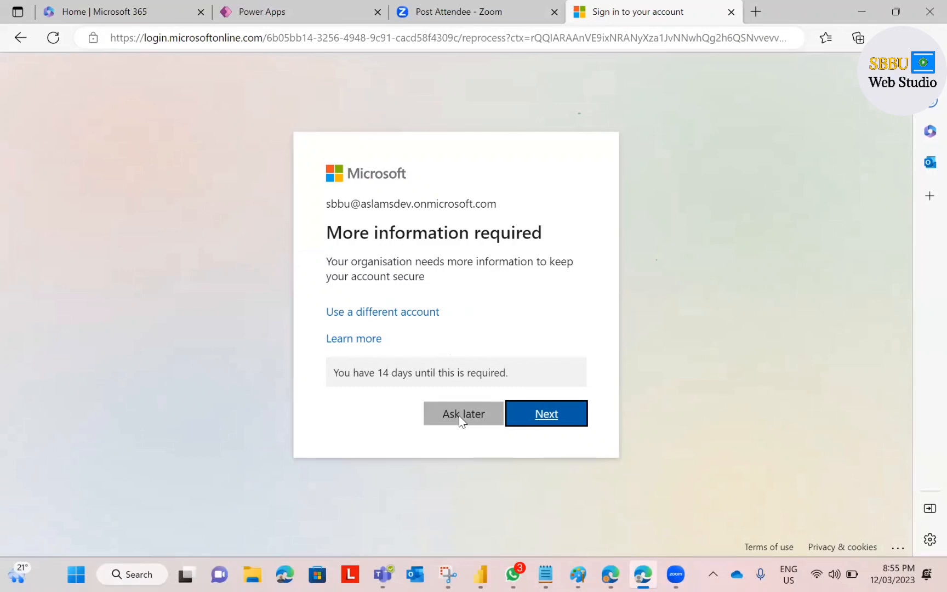
pyautogui.click(458, 414)
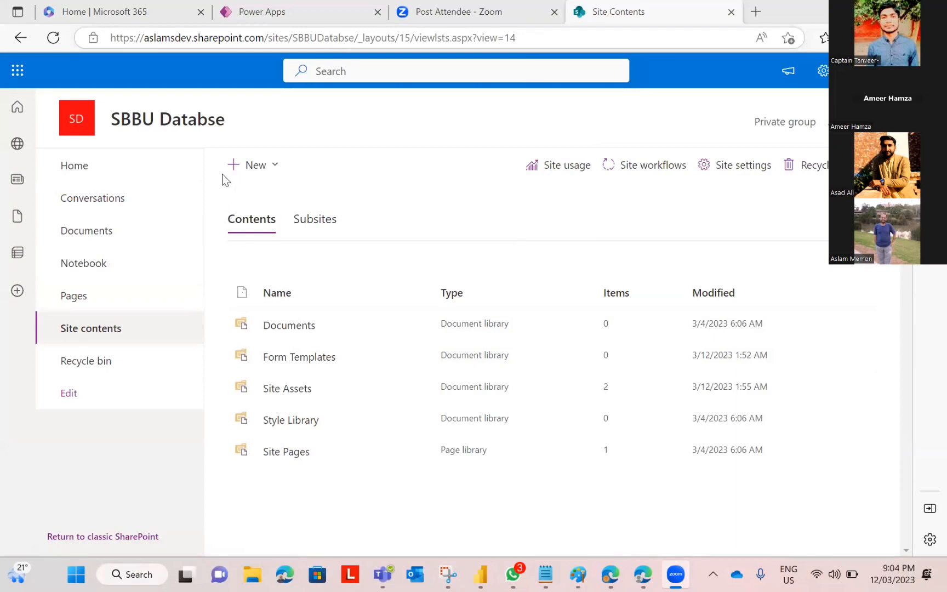
# Step: Reload the SBBU Databse Site contents page and open the + New menu
pyautogui.click(80, 330)
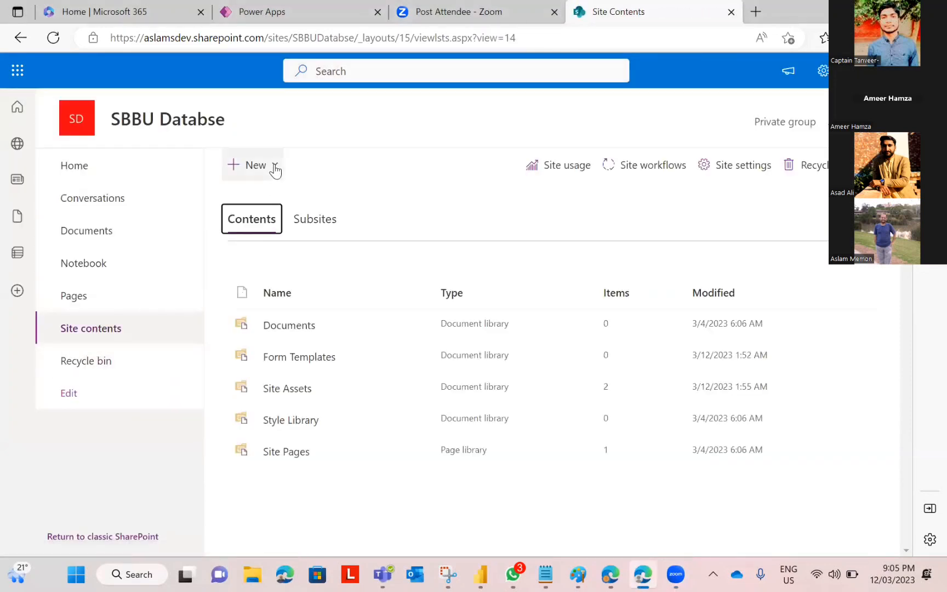
pyautogui.click(275, 167)
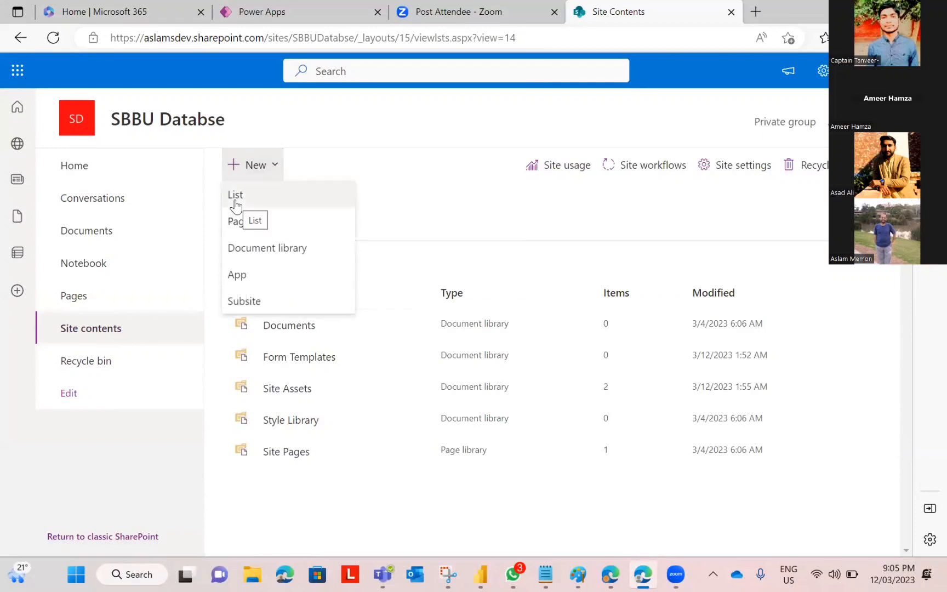
# Step: Create a blank list named 'SBBU Contacts List'
pyautogui.click(235, 205)
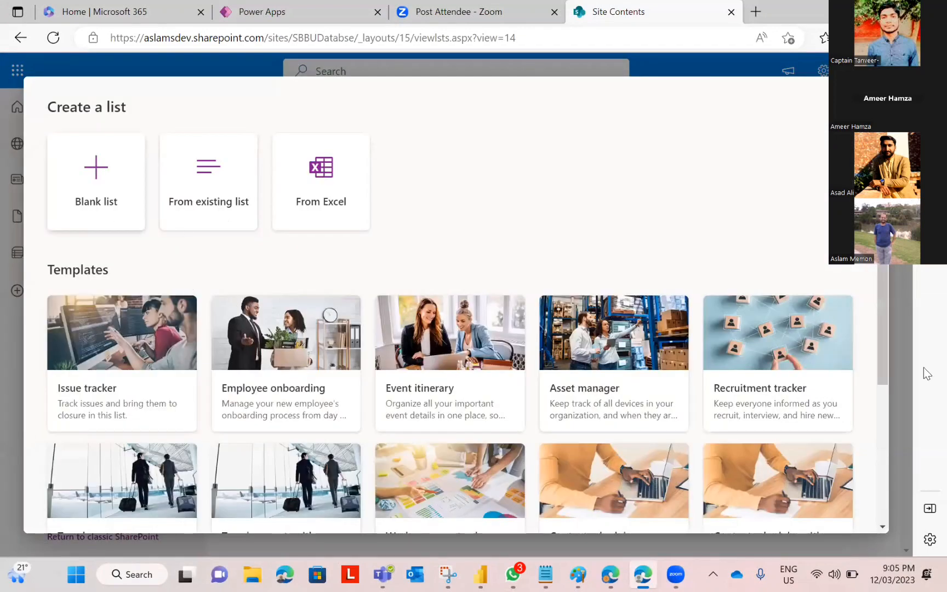
pyautogui.press('Tab')
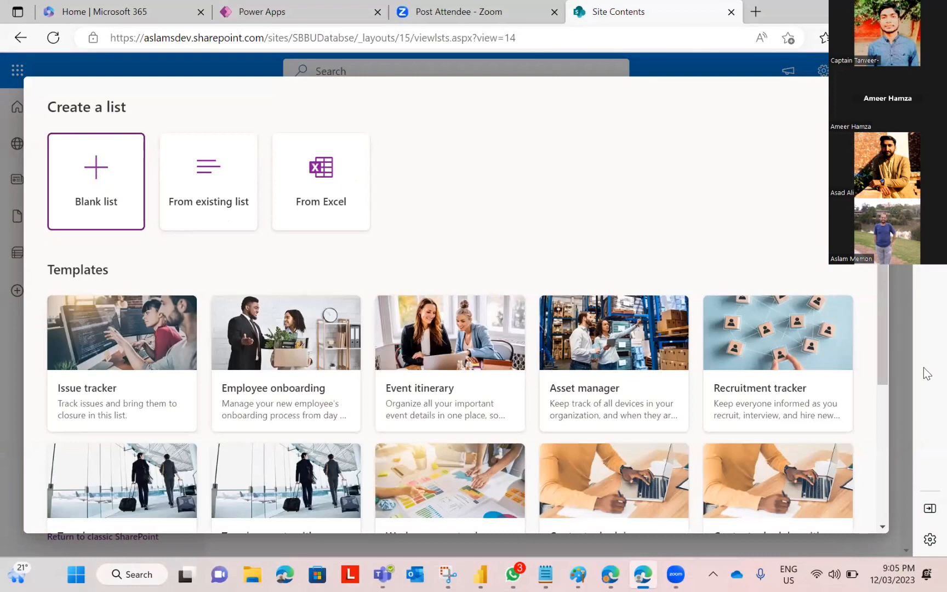
pyautogui.press('Return')
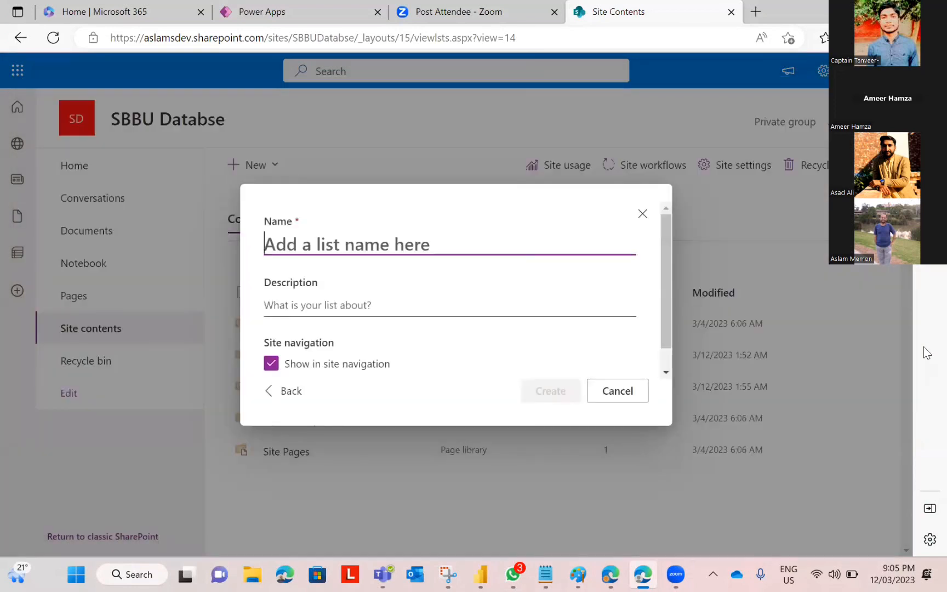
pyautogui.write('SBBU Contacts Lis')
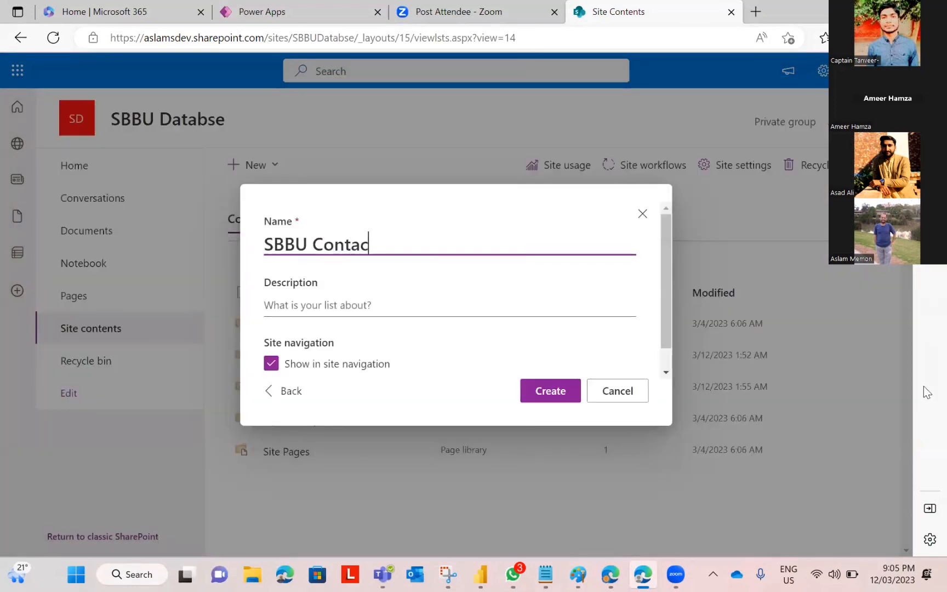
pyautogui.write('t')
pyautogui.click(553, 390)
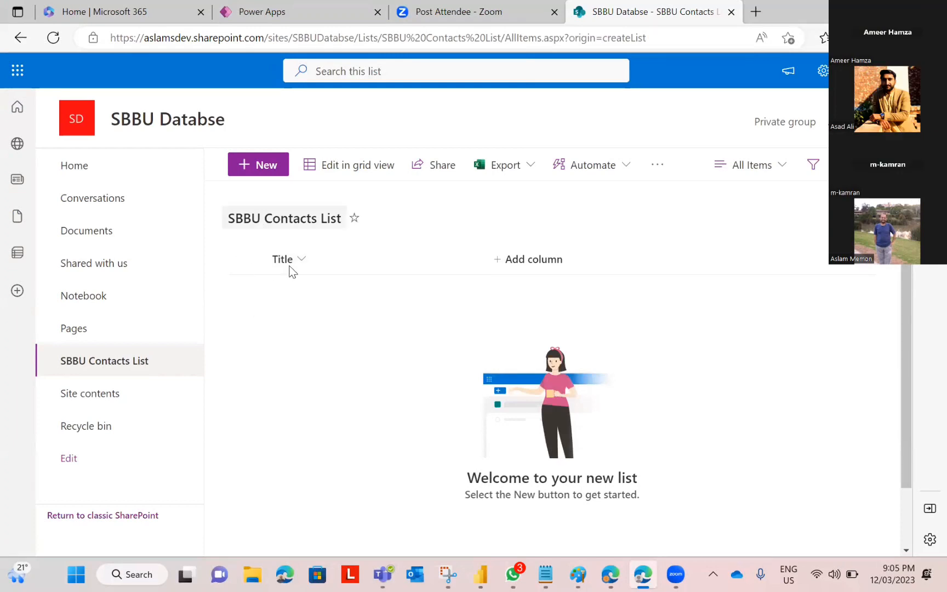
# Step: Add a single-line text column named 'Name' to the list
pyautogui.click(529, 262)
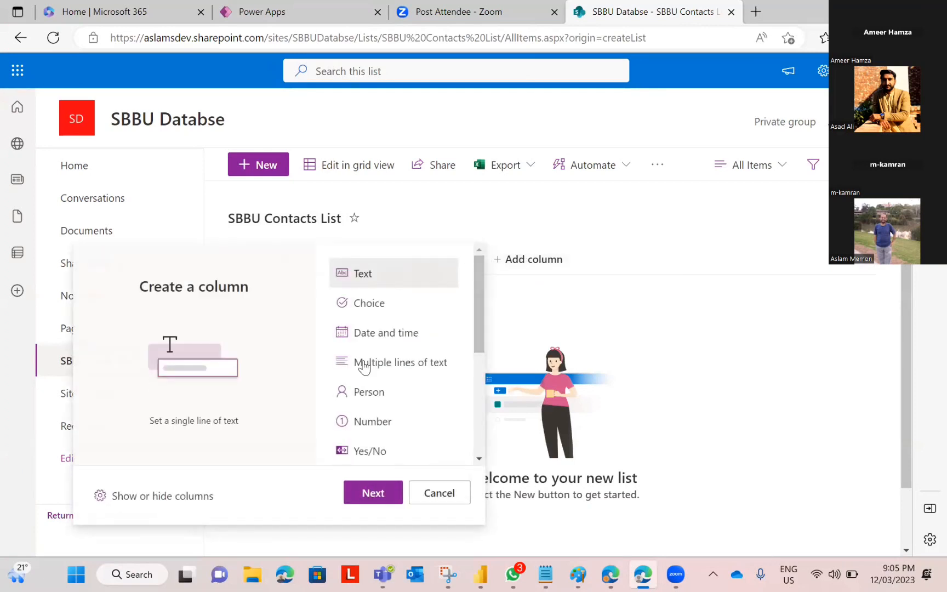
pyautogui.click(364, 493)
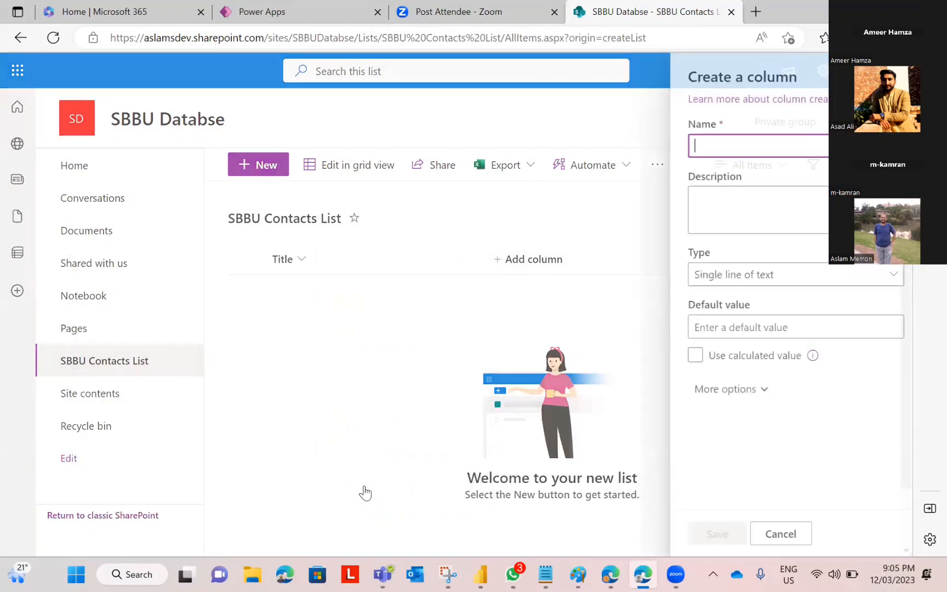
pyautogui.write('Name')
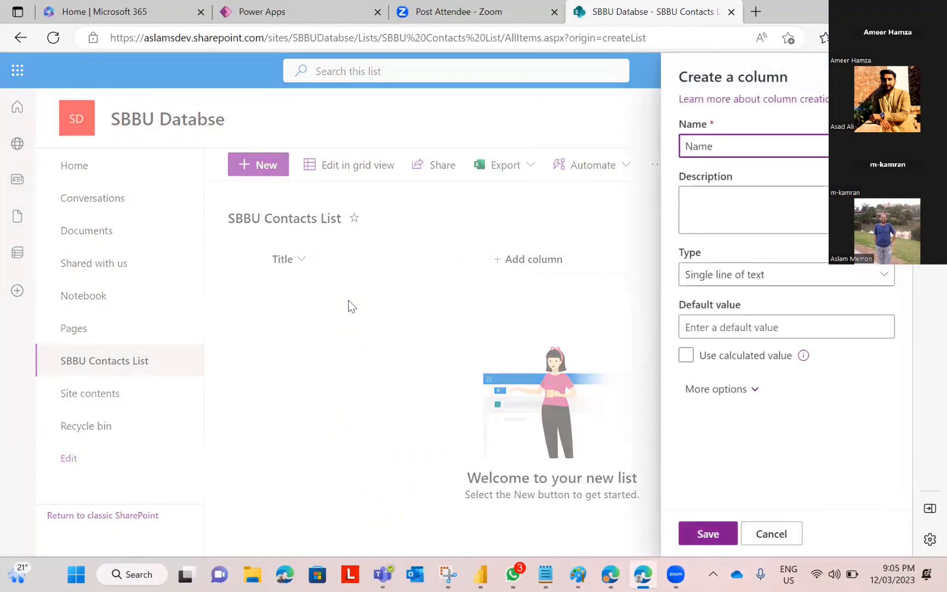
pyautogui.click(375, 287)
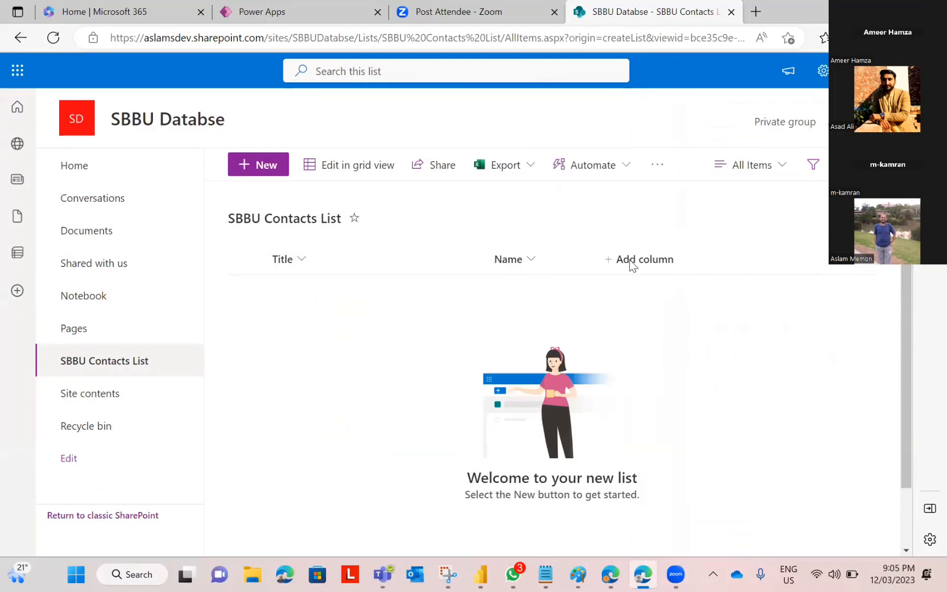
# Step: Add a second single-line text column named 'Email'
pyautogui.click(631, 265)
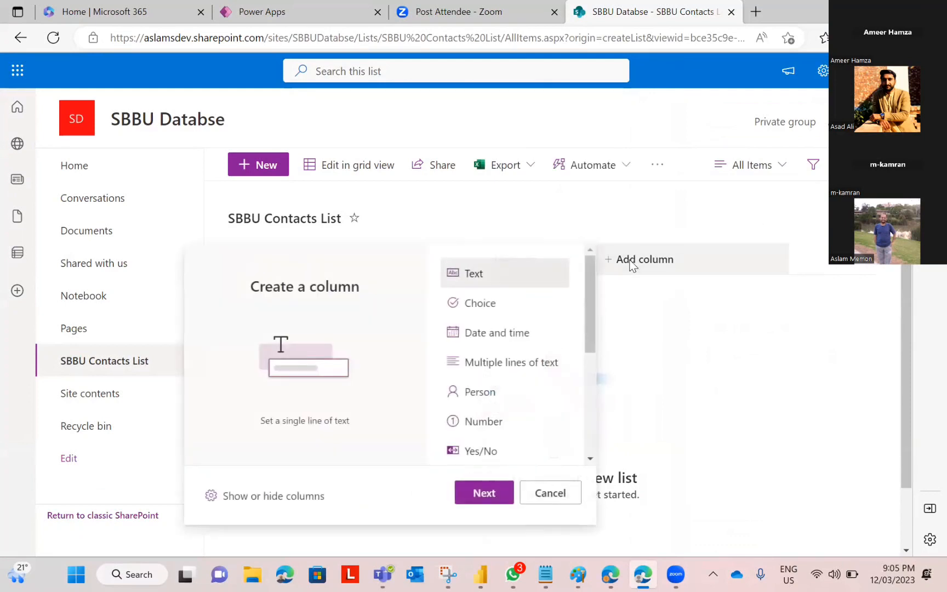
pyautogui.click(477, 492)
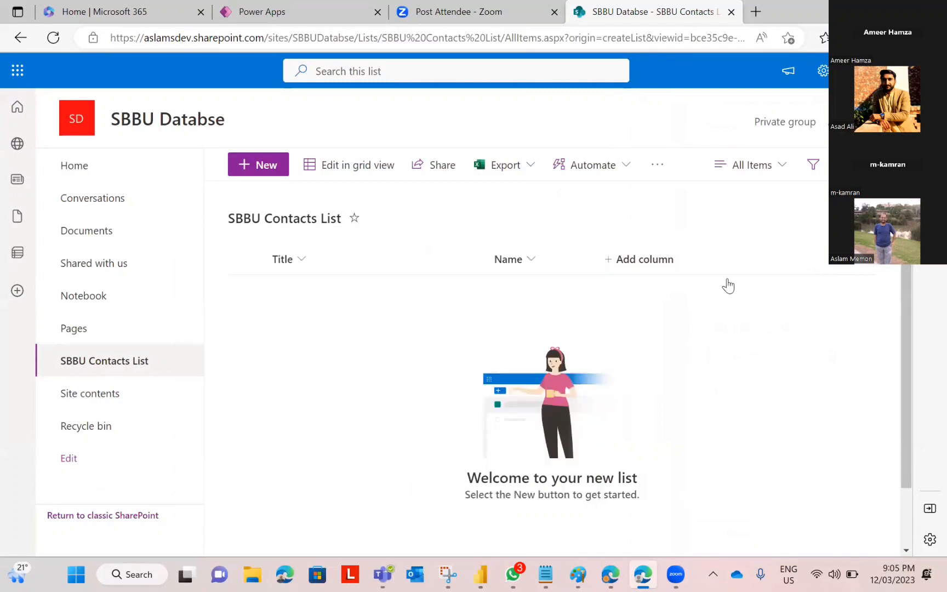
pyautogui.write('Email')
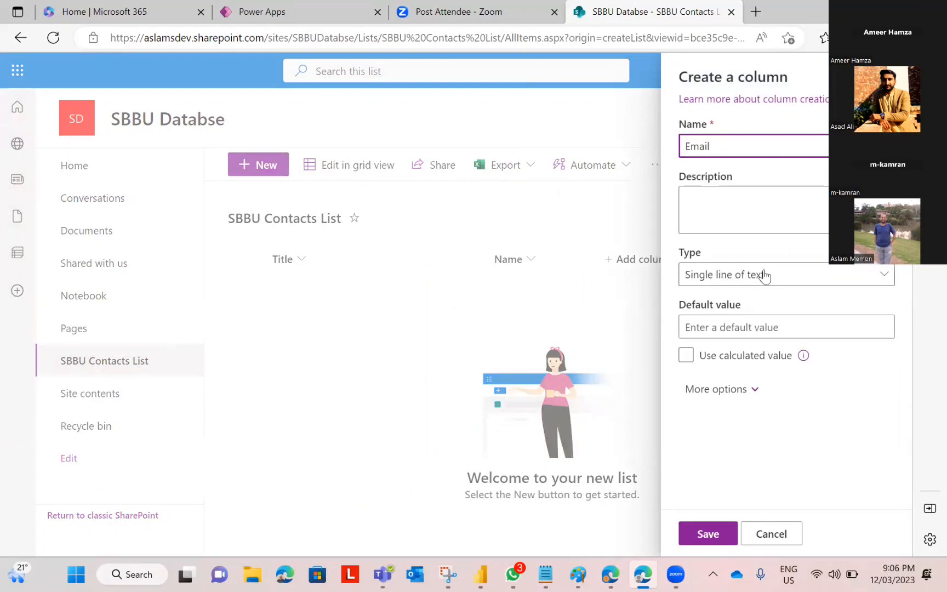
pyautogui.click(702, 539)
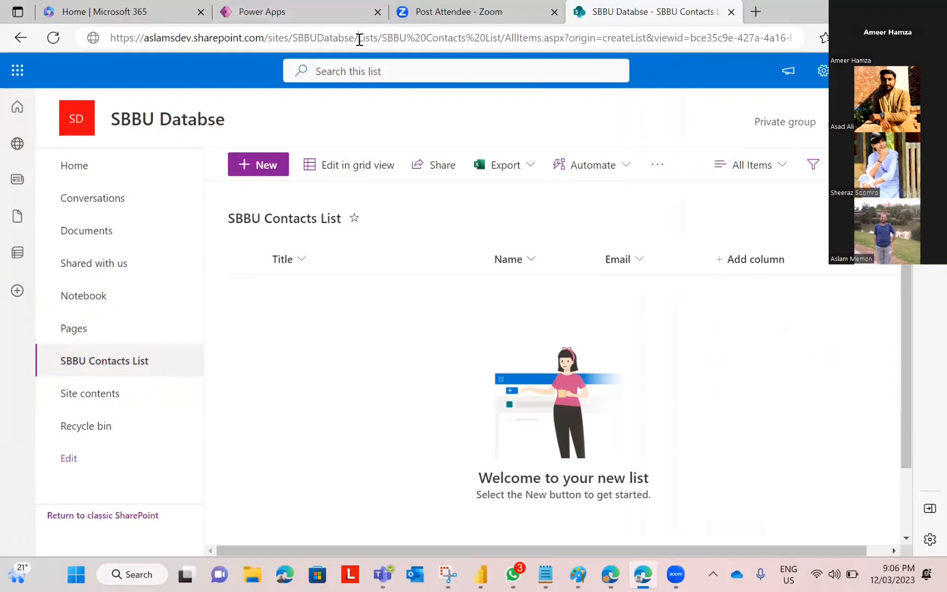
# Step: Go to the Power Apps canvas editor tab, then bring up Paint's WWC-details image
pyautogui.moveTo(358, 39); pyautogui.dragTo(5, 42)
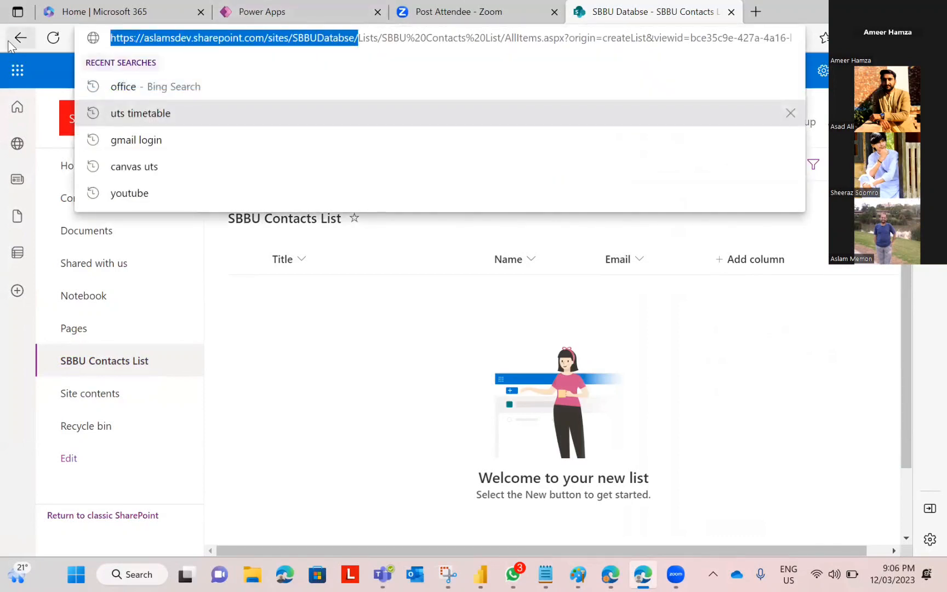
pyautogui.click(275, 390)
pyautogui.click(289, 8)
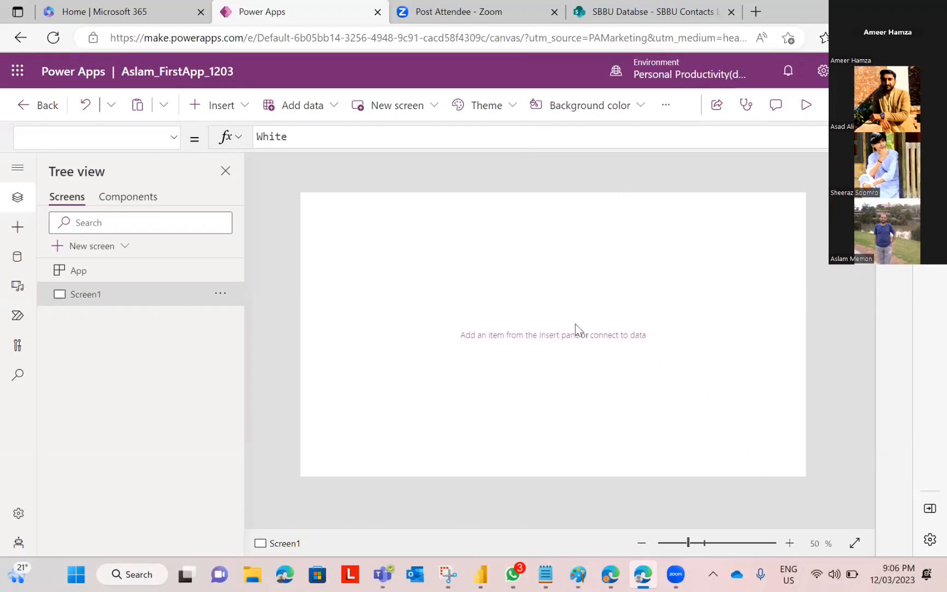
pyautogui.click(577, 574)
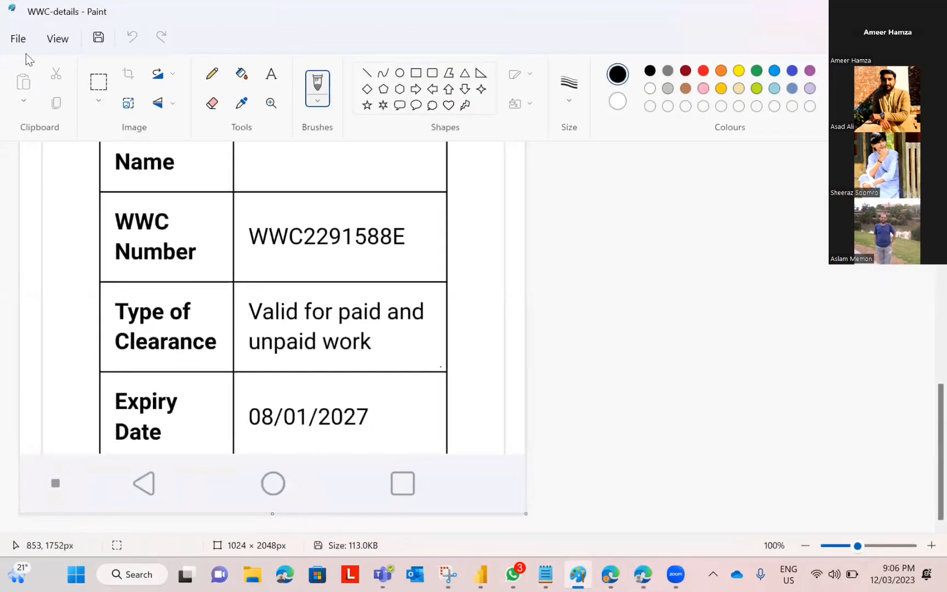
# Step: On a new blank Paint image, draw a rectangle and a rounded rectangle
pyautogui.click(18, 38)
pyautogui.click(46, 61)
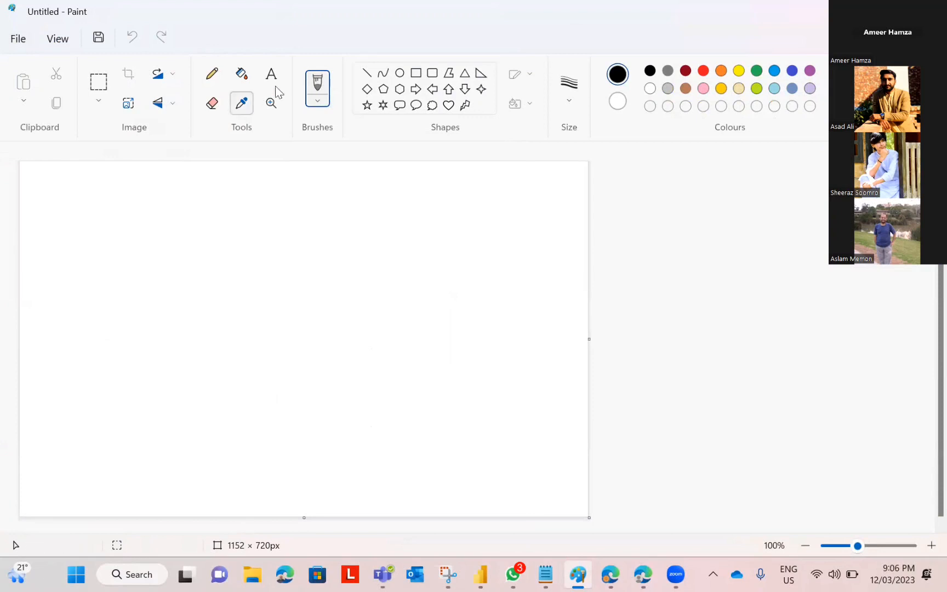
pyautogui.click(416, 73)
pyautogui.moveTo(170, 252); pyautogui.dragTo(283, 306)
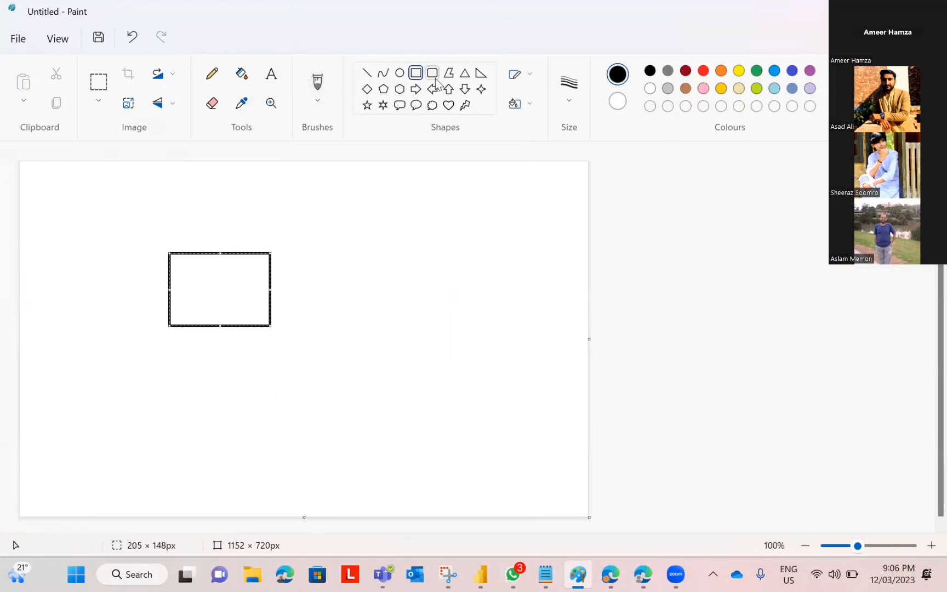
pyautogui.click(433, 74)
pyautogui.moveTo(474, 252); pyautogui.dragTo(565, 343)
# Step: Join the boxes with a right-pointing arrow and a left-pointing return arrow
pyautogui.click(415, 89)
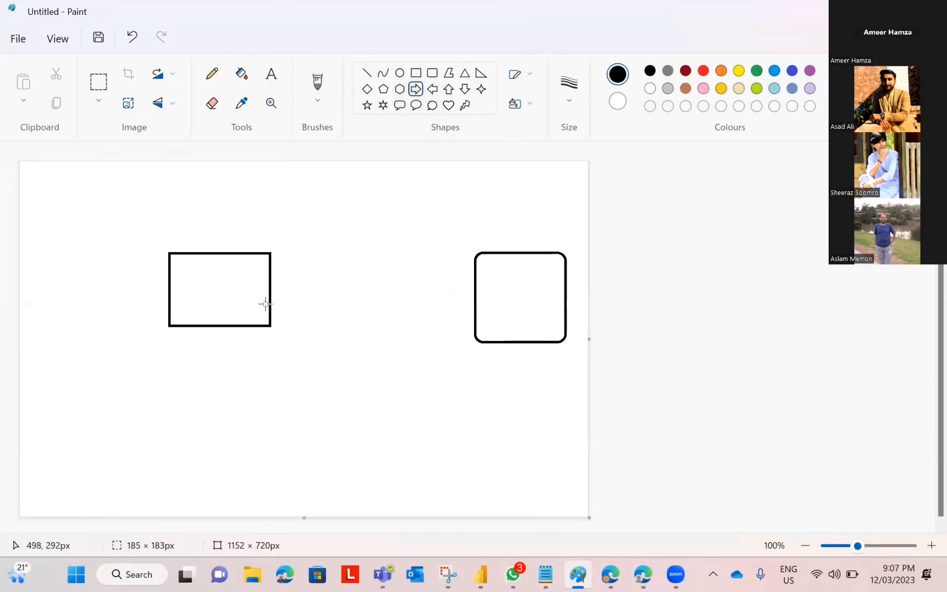
pyautogui.moveTo(270, 296); pyautogui.dragTo(478, 296)
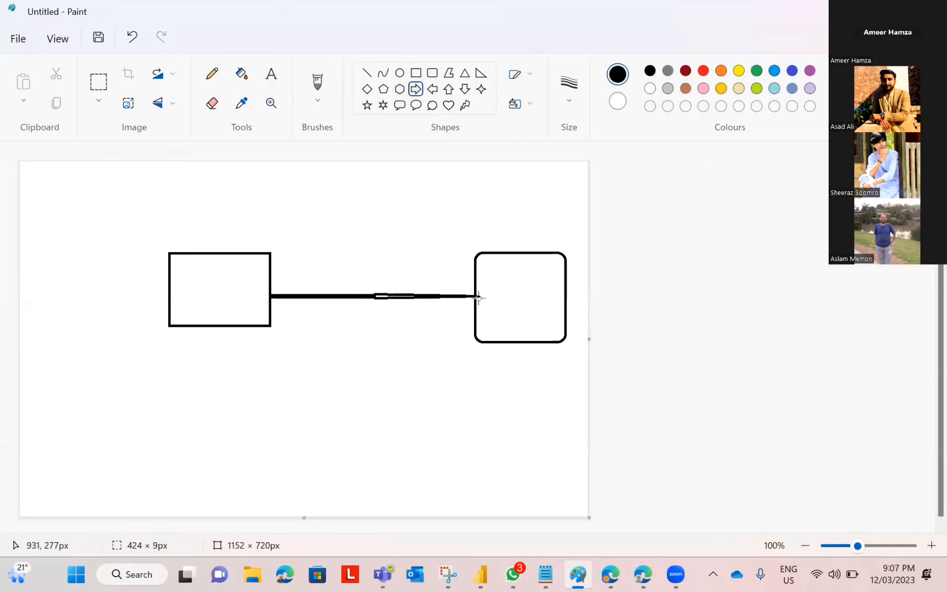
pyautogui.click(431, 89)
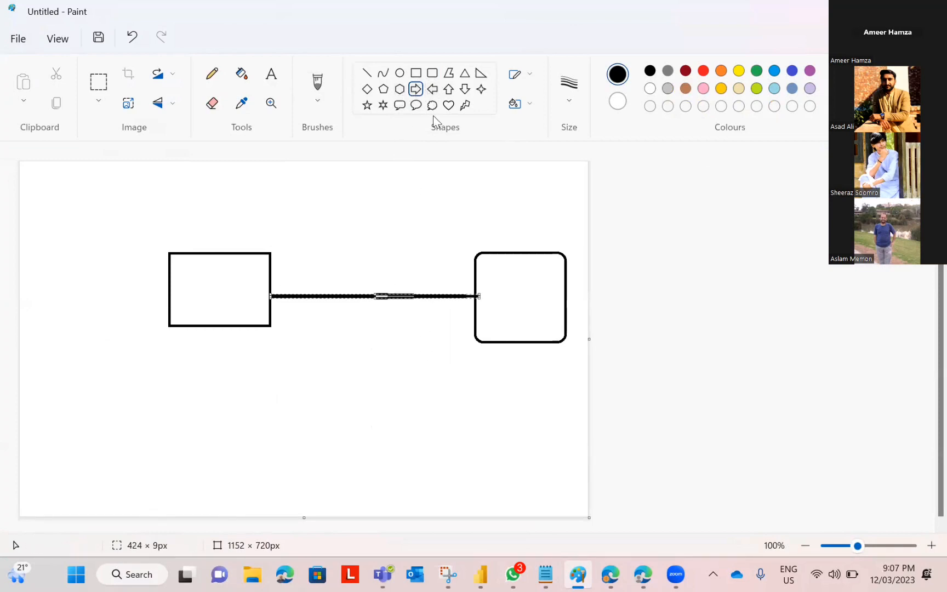
pyautogui.moveTo(475, 323); pyautogui.dragTo(264, 318)
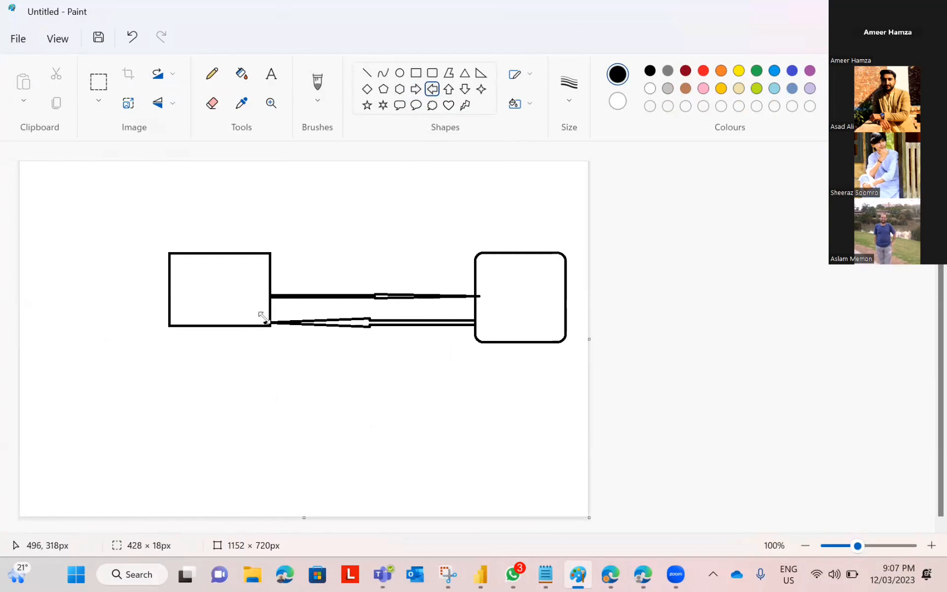
pyautogui.click(204, 292)
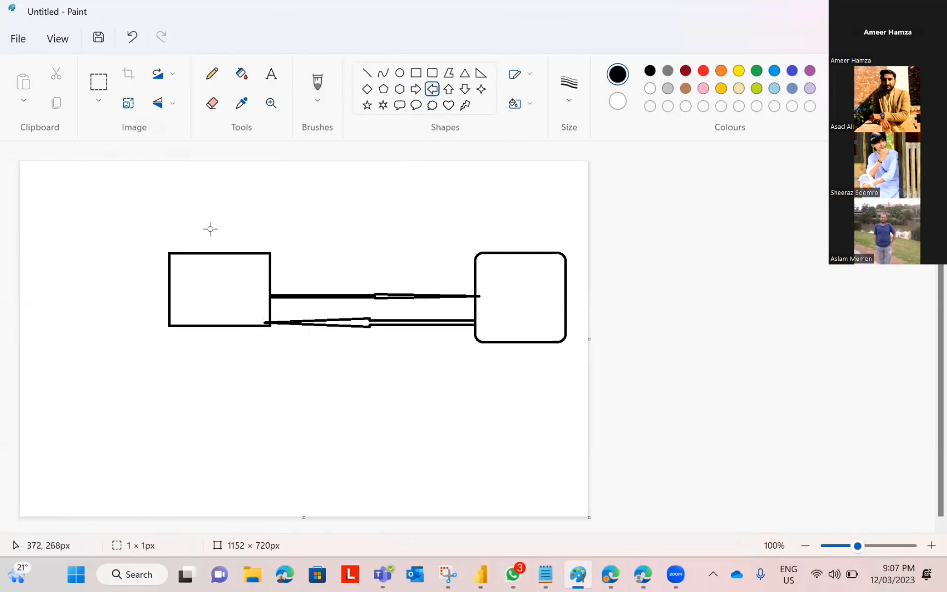
pyautogui.click(270, 74)
pyautogui.click(211, 301)
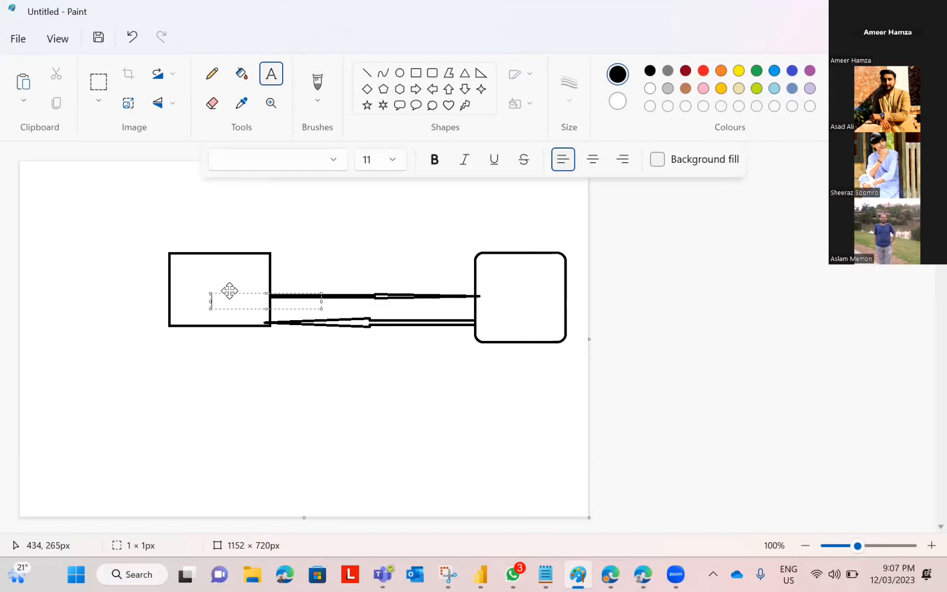
# Step: Label the rectangle 'Power App'
pyautogui.moveTo(229, 290); pyautogui.dragTo(193, 281)
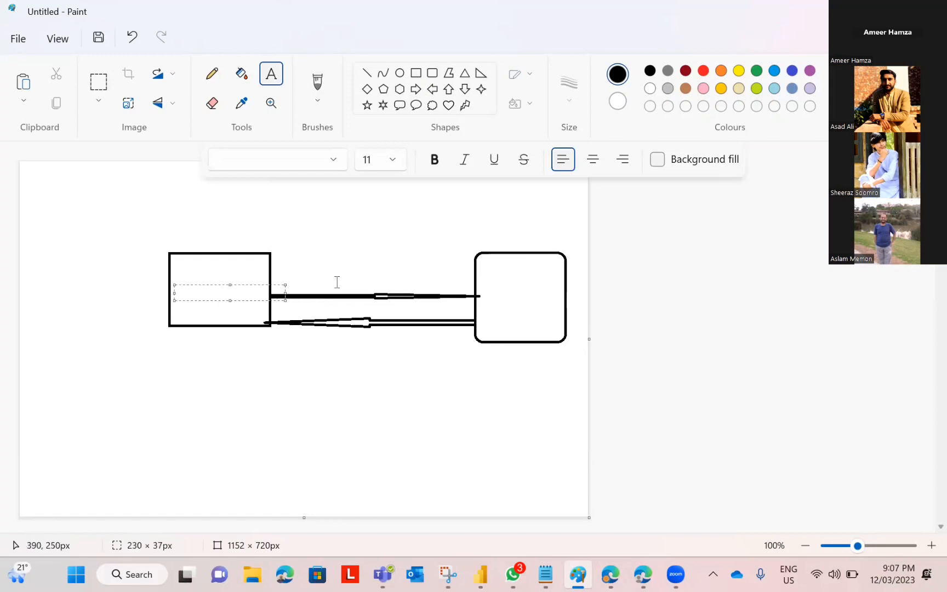
pyautogui.write('Power A')
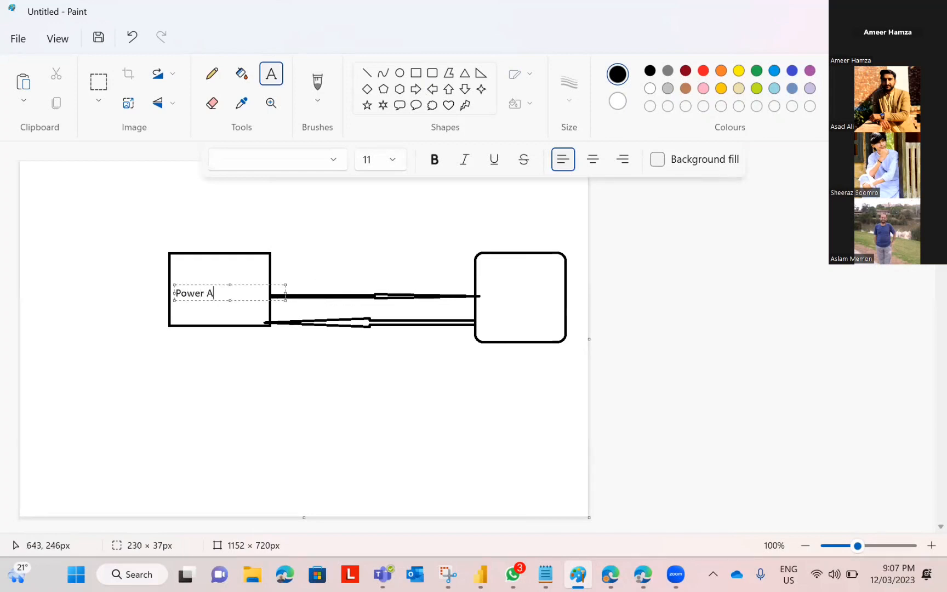
pyautogui.write('pp')
pyautogui.click(514, 284)
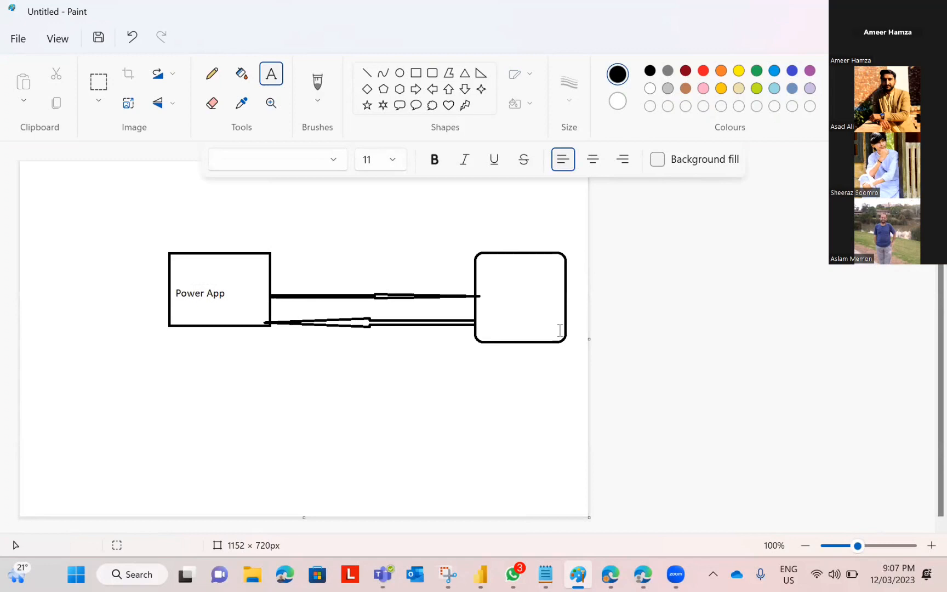
# Step: Label the rounded box 'SharePoint List' with 'SBBU Contacts List' on a second line
pyautogui.click(516, 299)
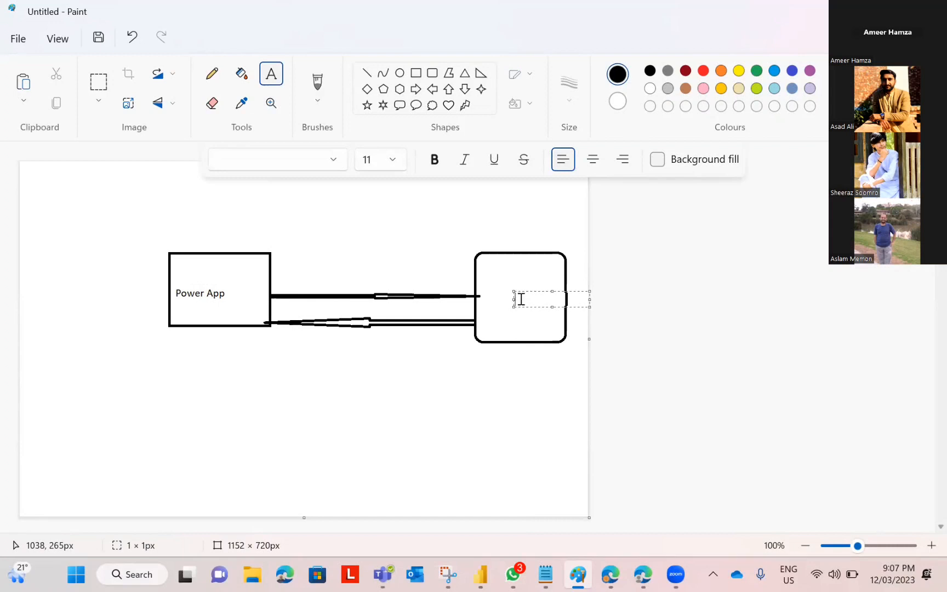
pyautogui.moveTo(553, 307); pyautogui.dragTo(515, 340)
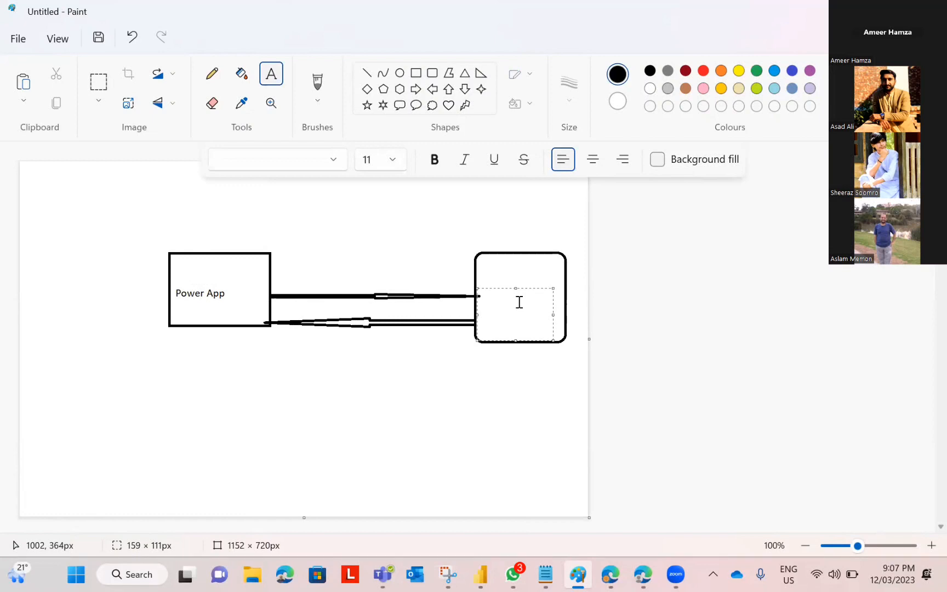
pyautogui.write('SharePoint List')
pyautogui.press('Return')
pyautogui.write('SBBU Co')
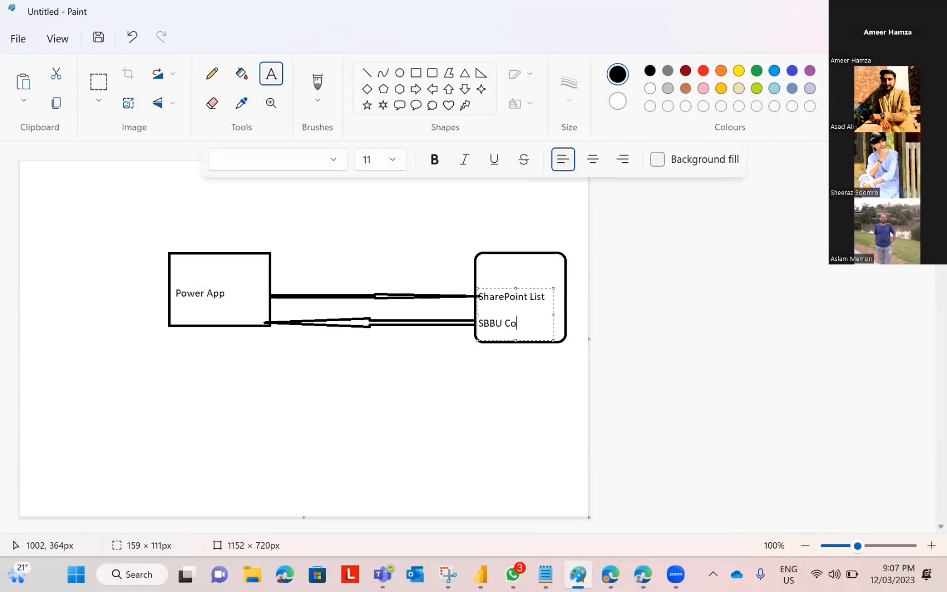
pyautogui.write('ntacts List')
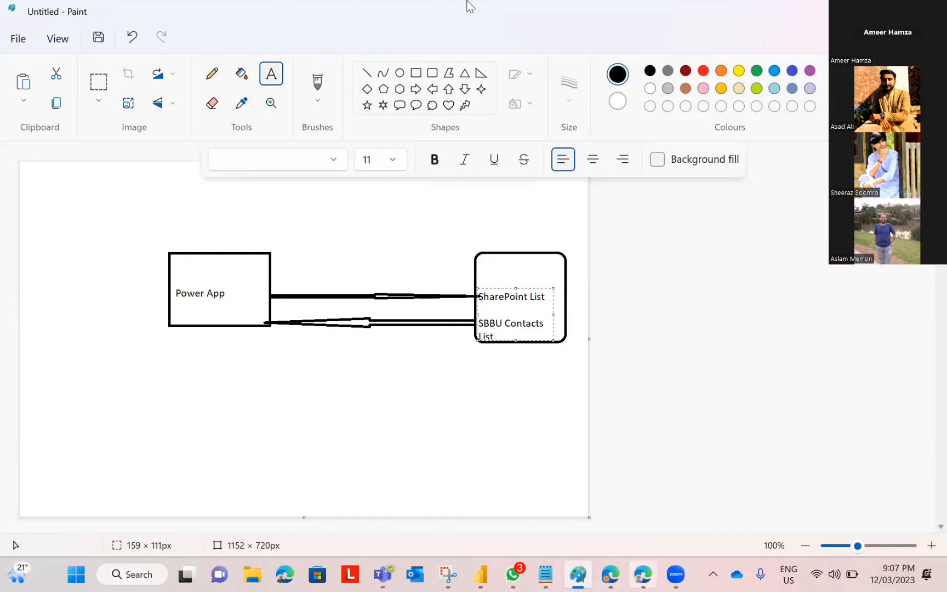
pyautogui.hotkey('alt', 'Tab')
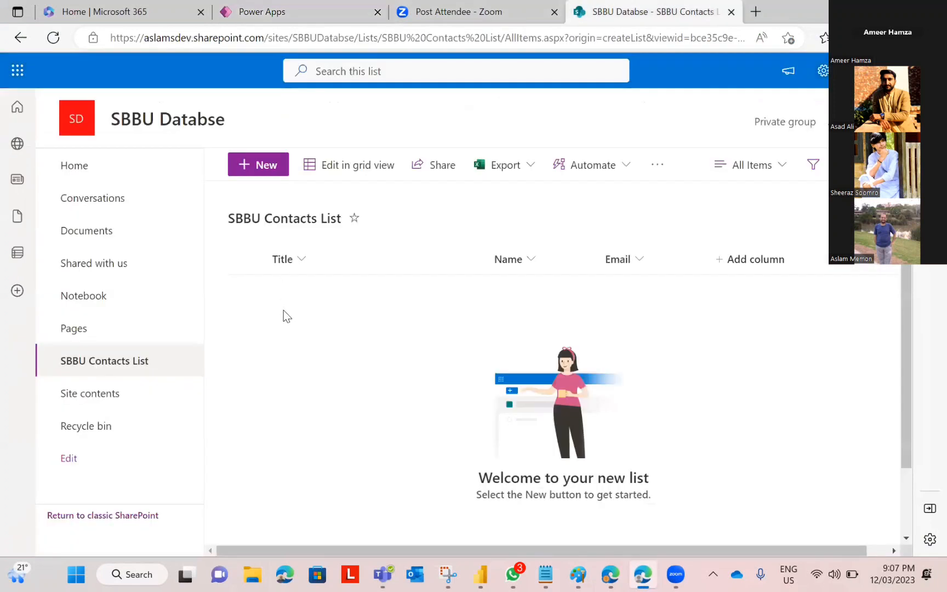
# Step: Add the first contact with title Mr, the contact's name and e-mail, and save it
pyautogui.click(263, 170)
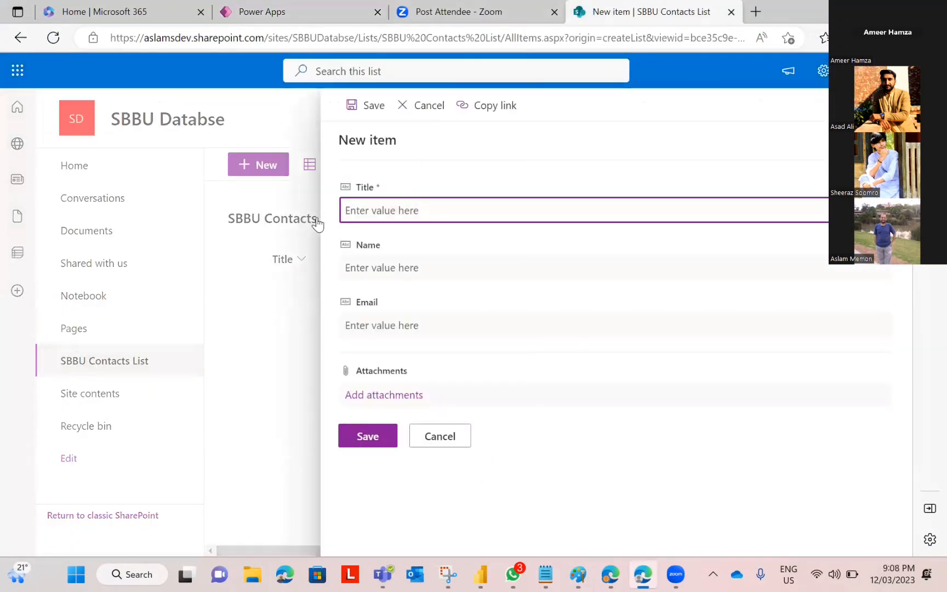
pyautogui.write('Asad')
pyautogui.hotkey('ctrl', 'a')
pyautogui.press('BackSpace')
pyautogui.write('Mr')
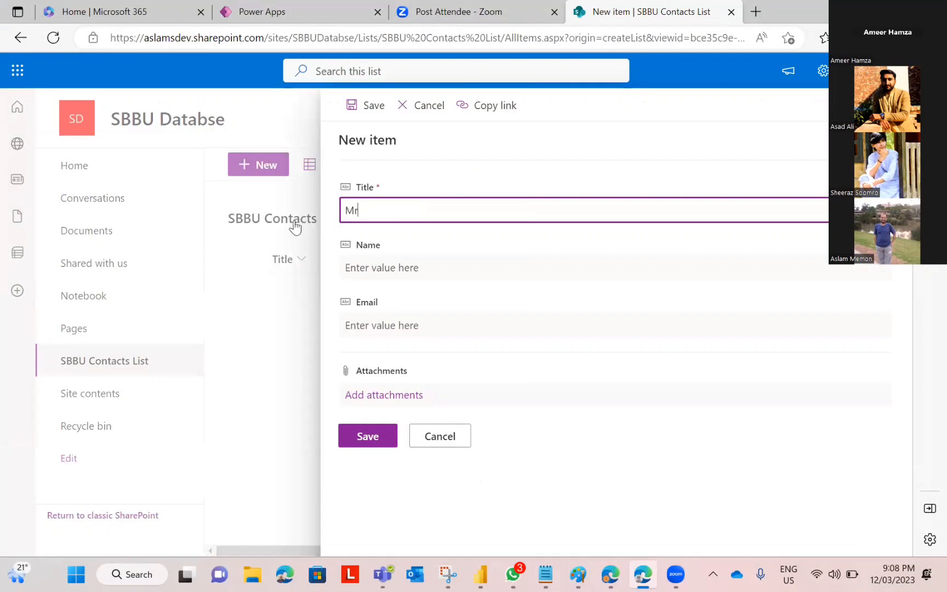
pyautogui.press('Tab')
pyautogui.write('As')
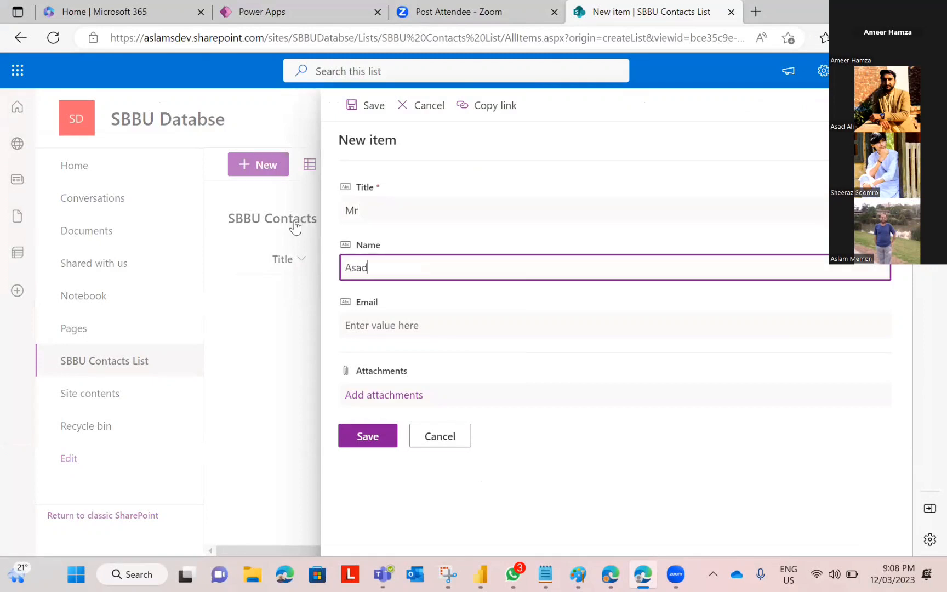
pyautogui.press('Tab')
pyautogui.write('Asad')
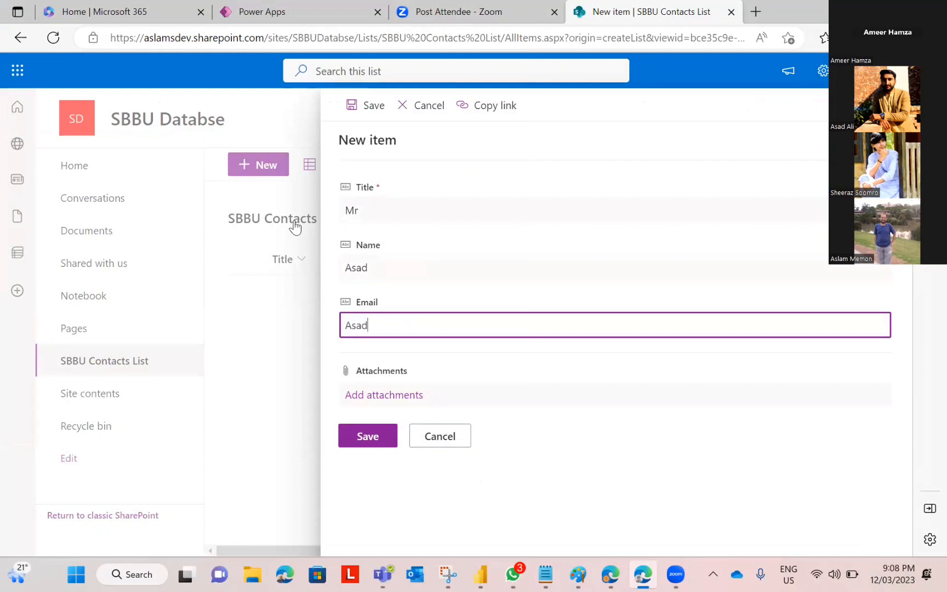
pyautogui.write('@Idontkon')
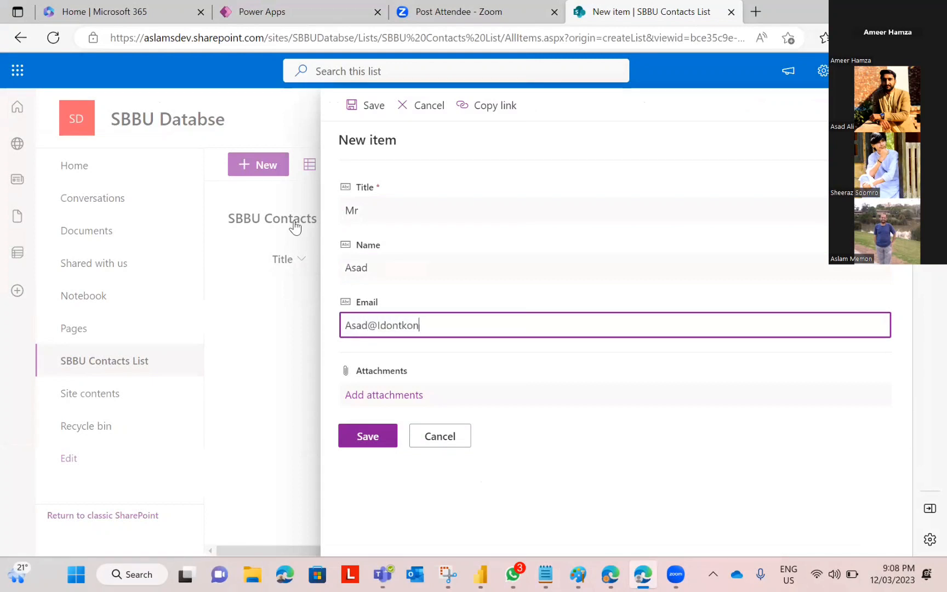
pyautogui.write('w.com')
pyautogui.click(379, 444)
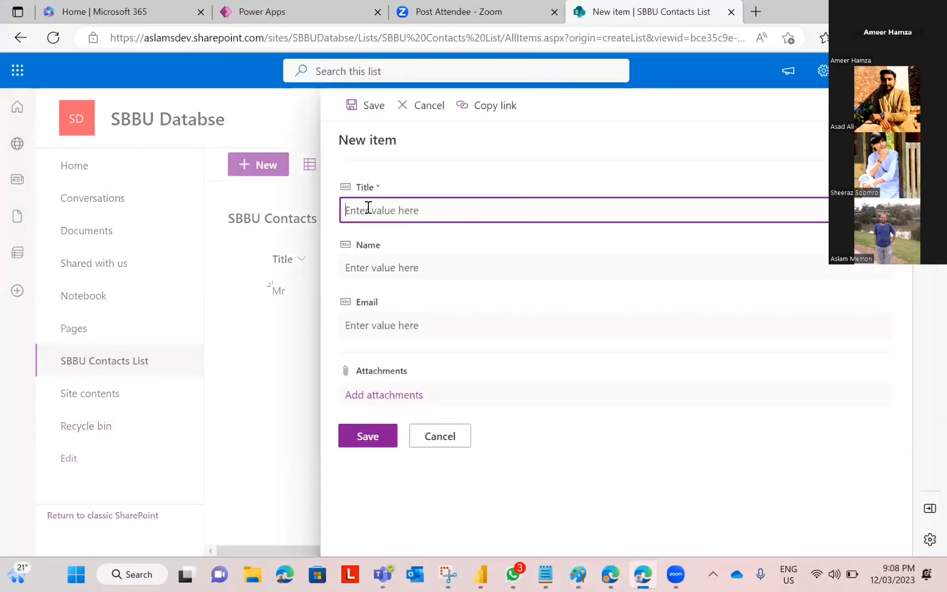
# Step: Add a second contact with title Mr, name and e-mail, and save it
pyautogui.write('Aslam')
pyautogui.press('BackSpace')
pyautogui.press('BackSpace')
pyautogui.press('BackSpace')
pyautogui.press('BackSpace')
pyautogui.write('Mr')
pyautogui.press('Tab')
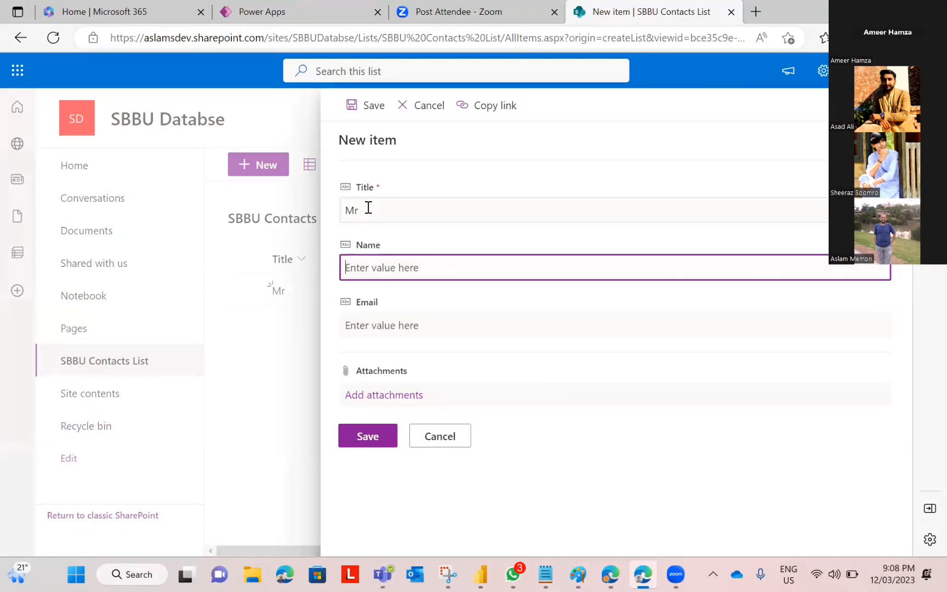
pyautogui.write('Aslam')
pyautogui.press('Tab')
pyautogui.write('Aslam')
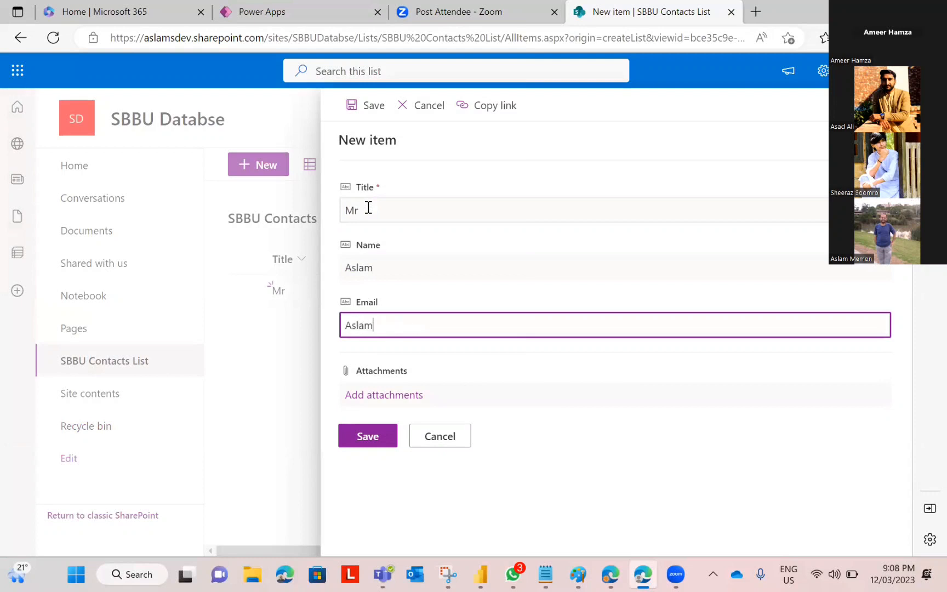
pyautogui.write('@idontkonw.co')
pyautogui.press('BackSpace')
pyautogui.press('BackSpace')
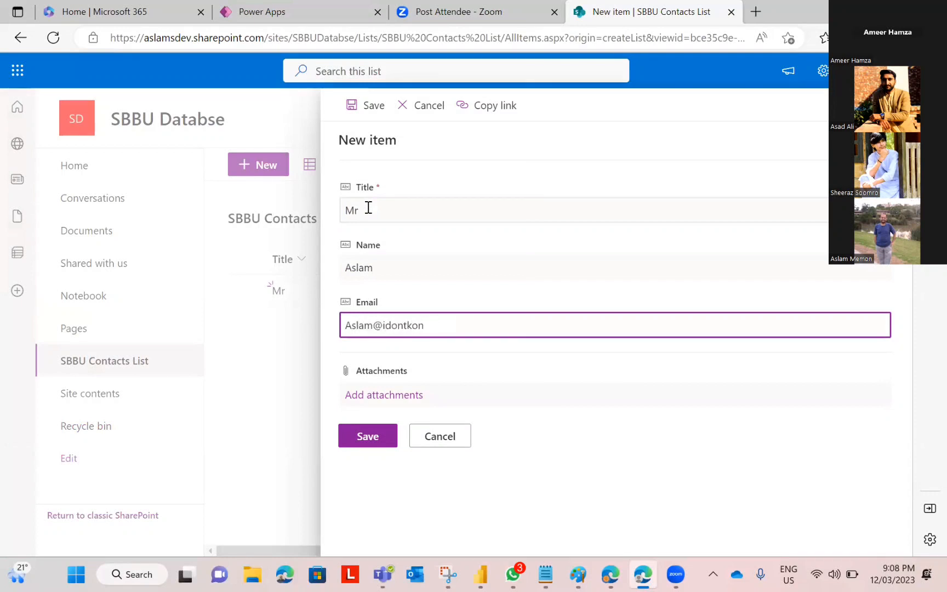
pyautogui.write('noiw')
pyautogui.write('w.com')
pyautogui.click(373, 432)
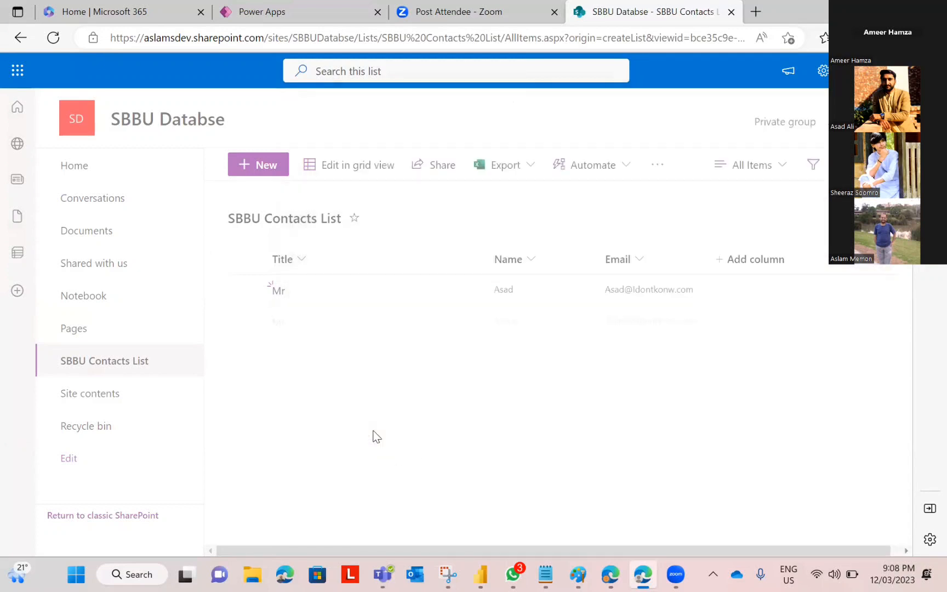
# Step: Open a new item form and discard it empty
pyautogui.click(255, 167)
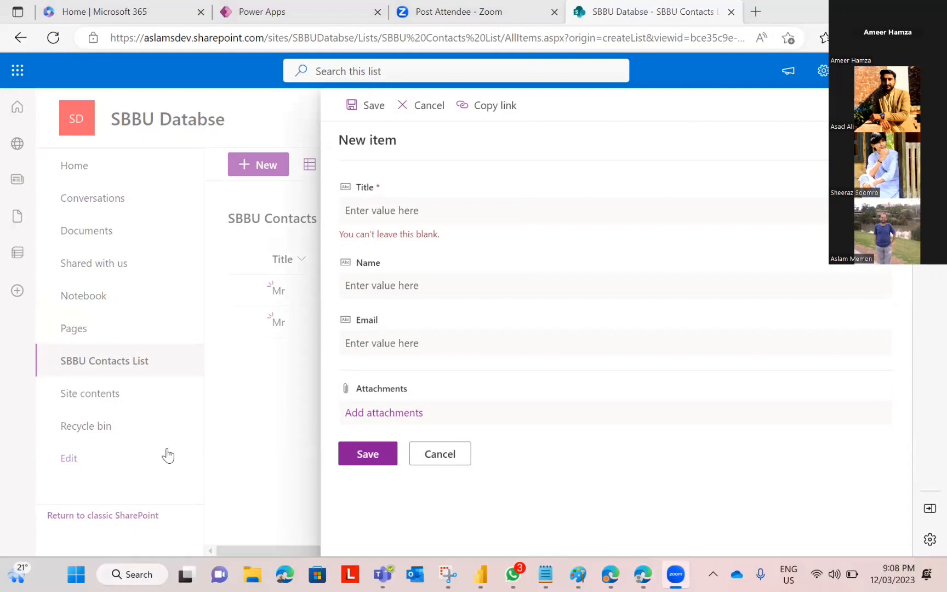
pyautogui.click(263, 156)
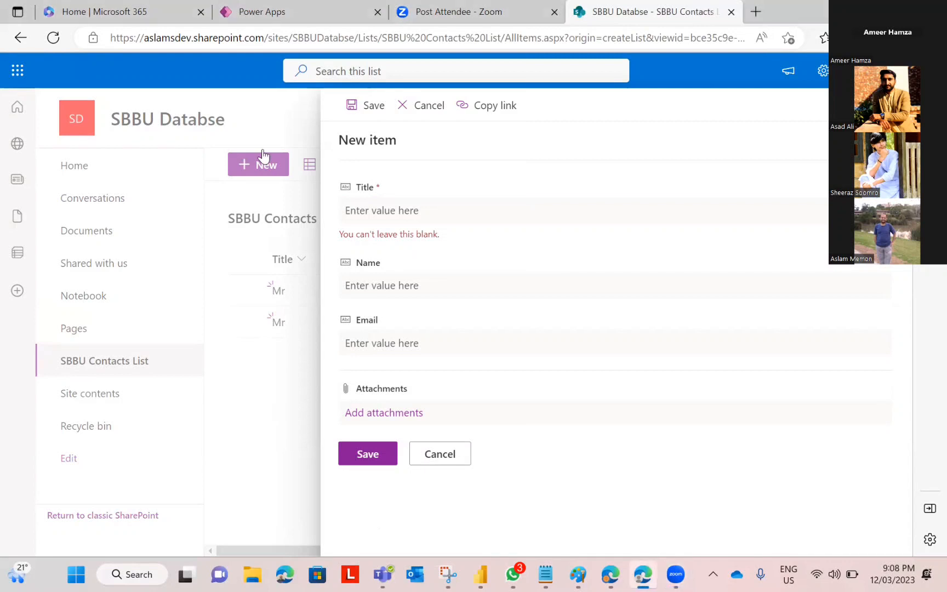
pyautogui.click(557, 134)
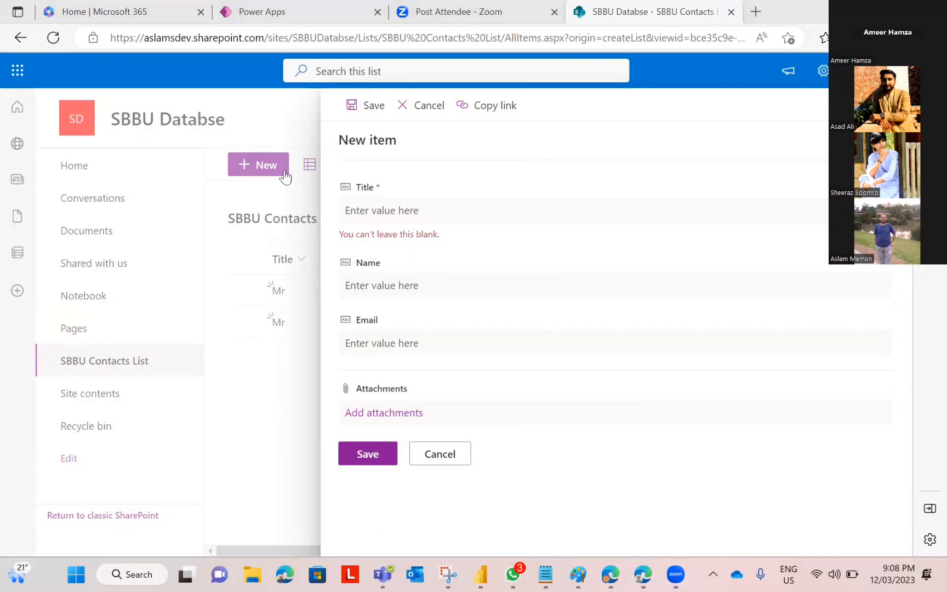
pyautogui.click(255, 168)
pyautogui.click(459, 463)
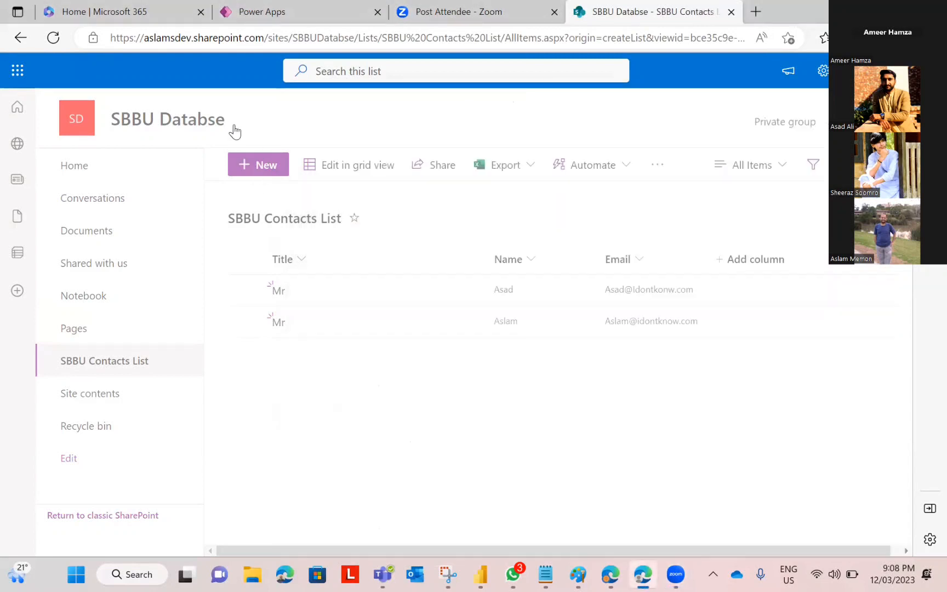
# Step: Add a third contact with title Ms, name and e-mail, and save it
pyautogui.click(258, 164)
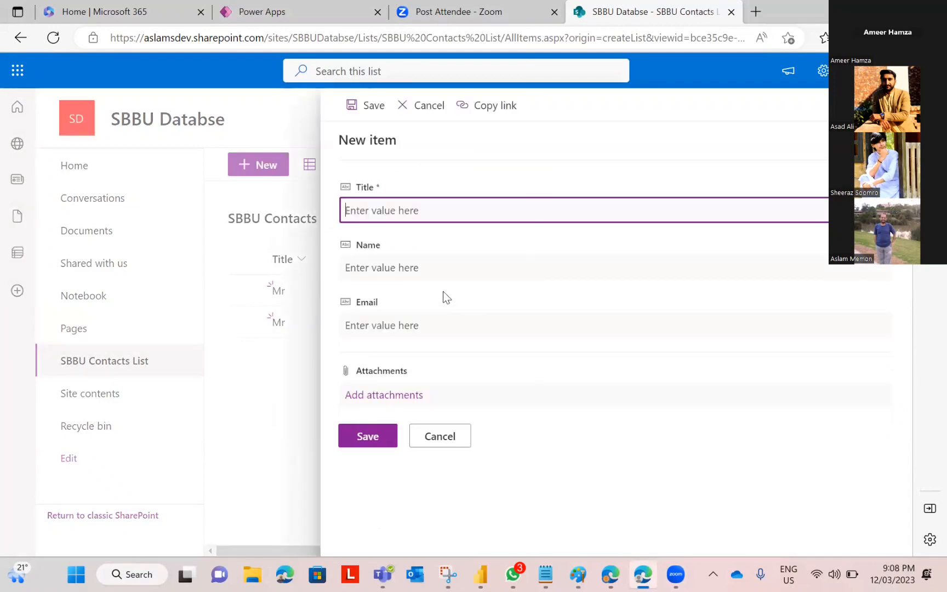
pyautogui.write('Ayesha')
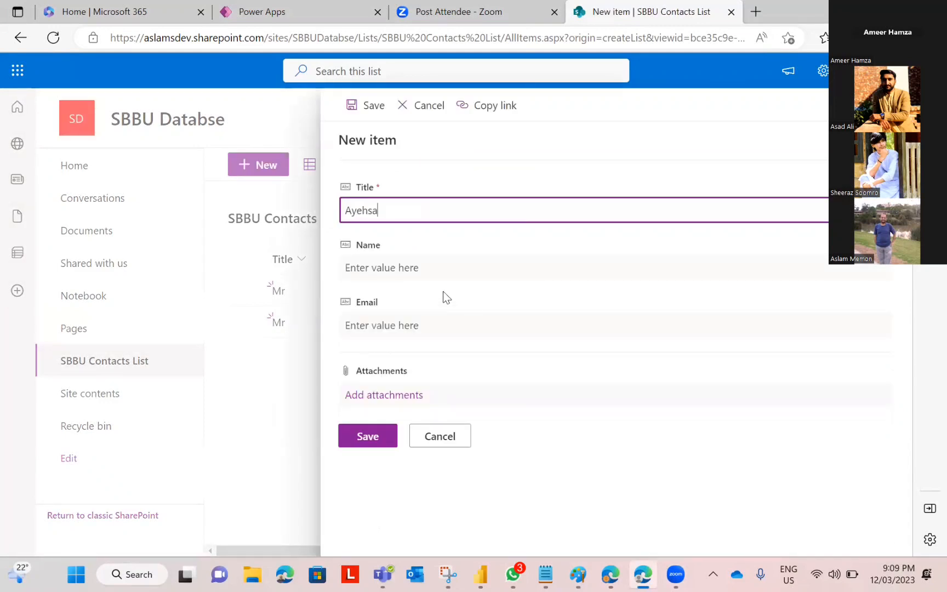
pyautogui.press('BackSpace')
pyautogui.press('BackSpace')
pyautogui.press('BackSpace')
pyautogui.press('BackSpace')
pyautogui.press('BackSpace')
pyautogui.press('BackSpace')
pyautogui.write('ms')
pyautogui.press('BackSpace')
pyautogui.press('BackSpace')
pyautogui.write('Ms')
pyautogui.press('Tab')
pyautogui.write('Ayesha')
pyautogui.press('Tab')
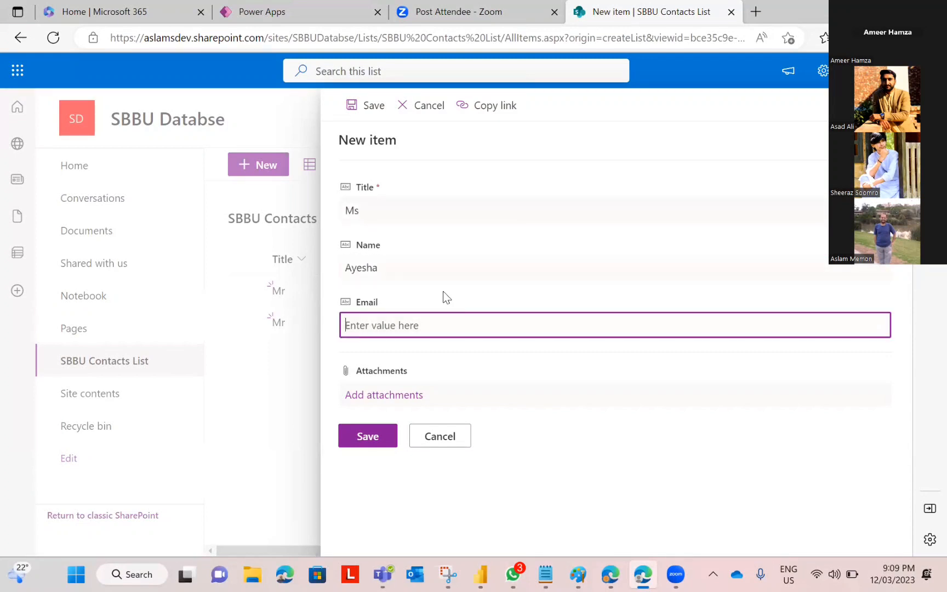
pyautogui.write('a')
pyautogui.press('BackSpace')
pyautogui.write('Ayes')
pyautogui.press('BackSpace')
pyautogui.write('sha@Idontknow.com')
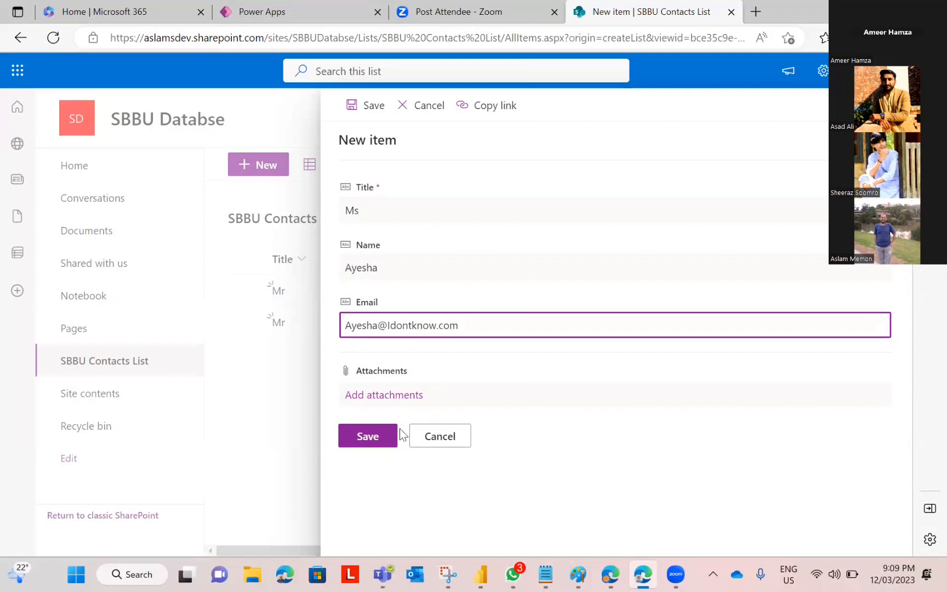
pyautogui.click(364, 437)
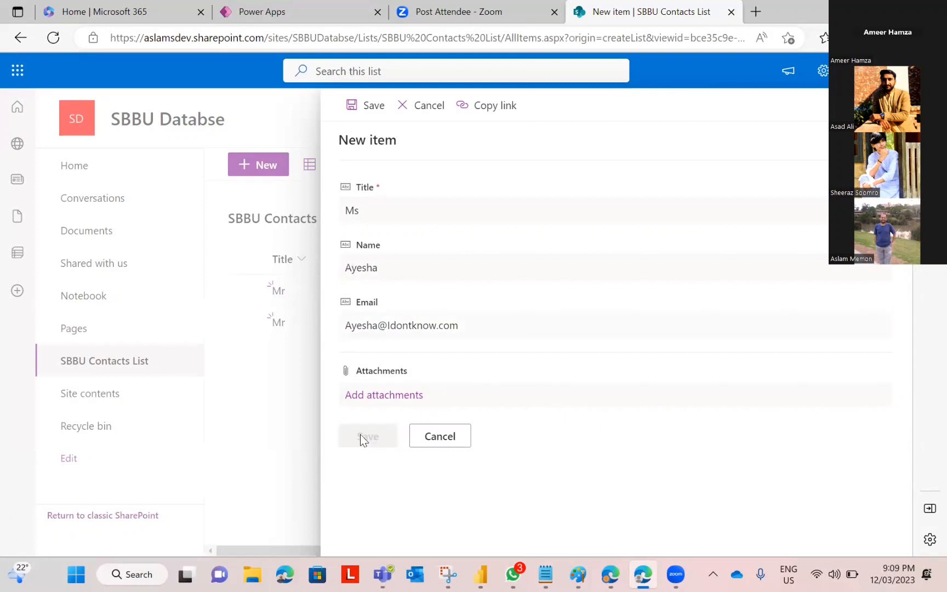
# Step: Add a fourth contact with title Mr., name and e-mail, and save it
pyautogui.click(259, 169)
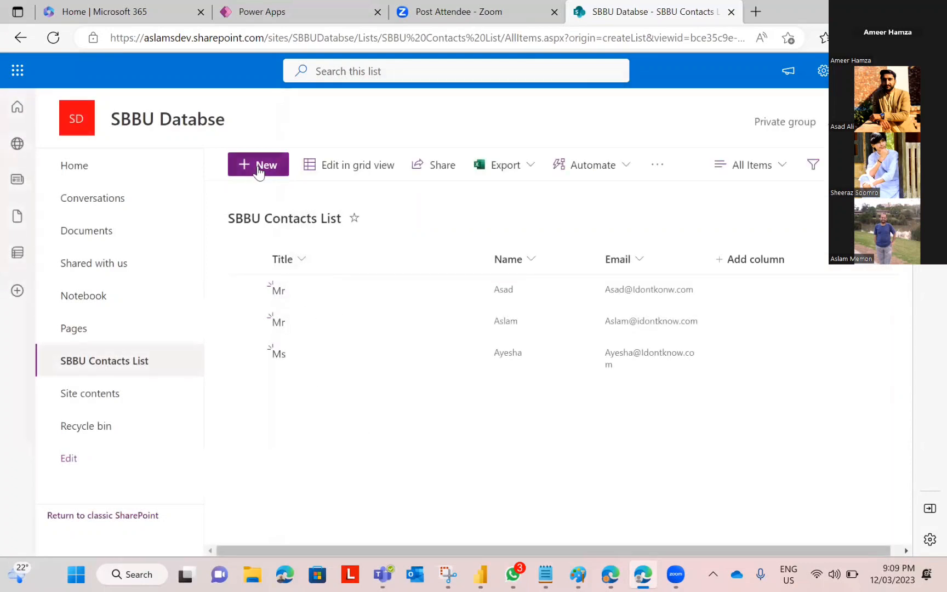
pyautogui.write('Mr.')
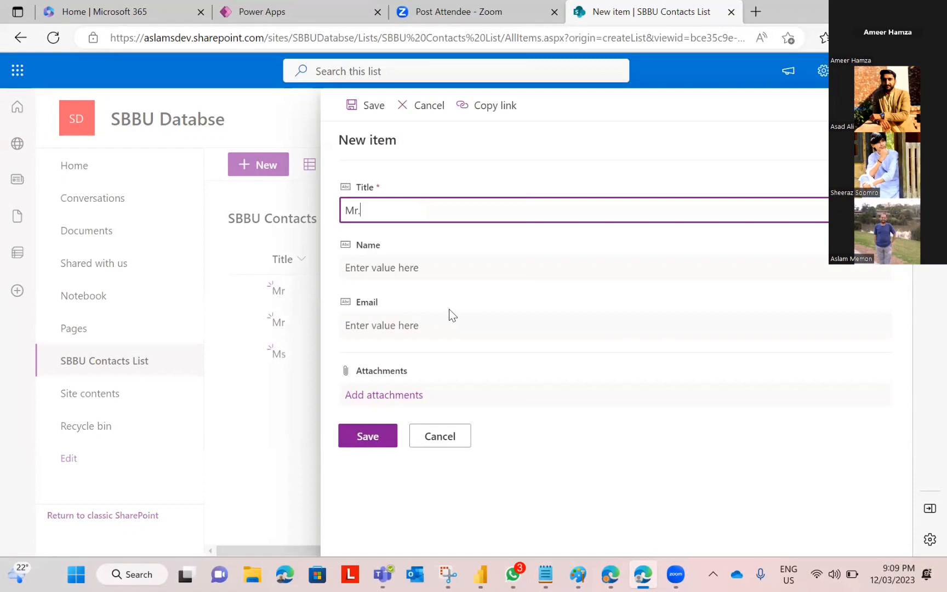
pyautogui.click(401, 259)
pyautogui.write('G.')
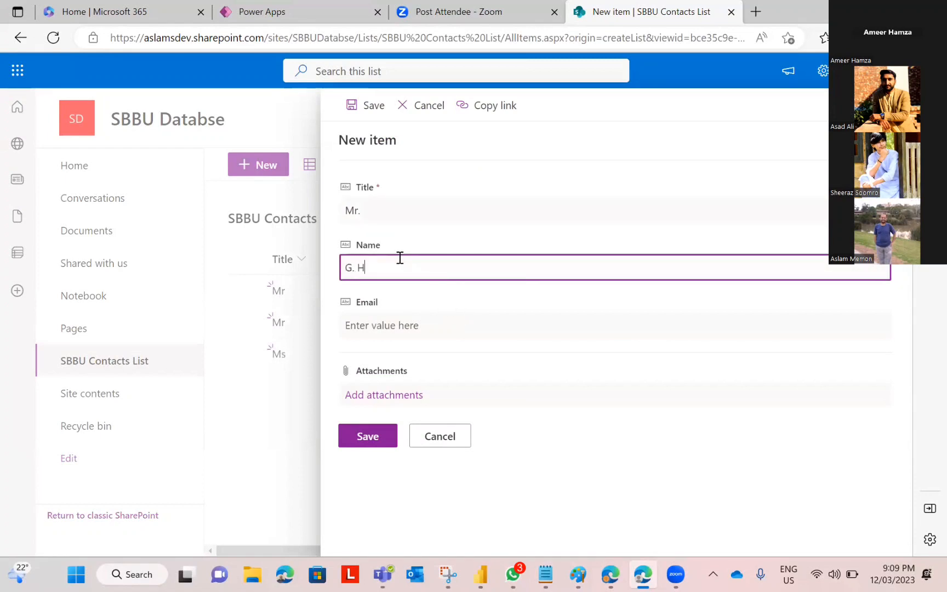
pyautogui.write(' Hussain')
pyautogui.click(387, 330)
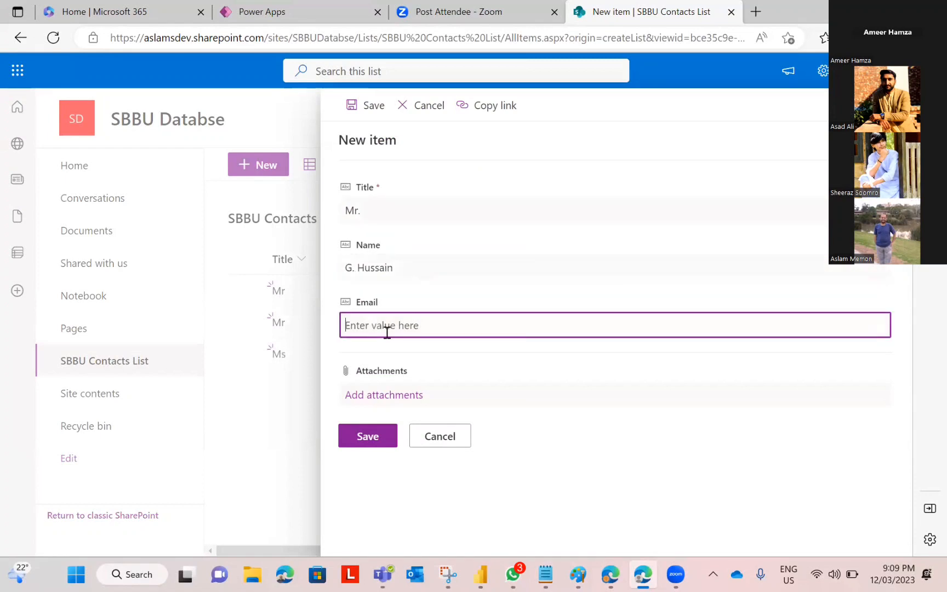
pyautogui.write('g')
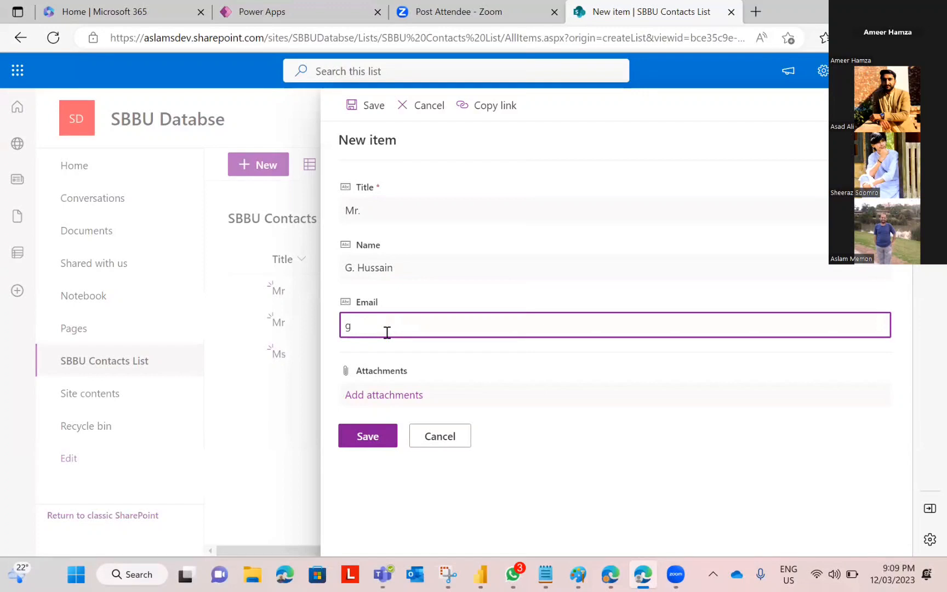
pyautogui.press('BackSpace')
pyautogui.write('GH@Idontknow.com')
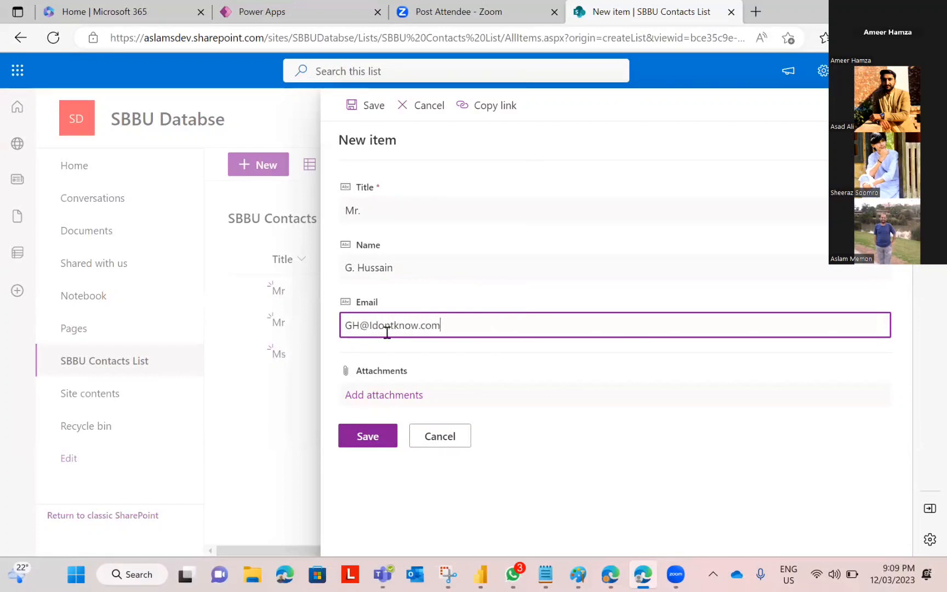
pyautogui.click(378, 436)
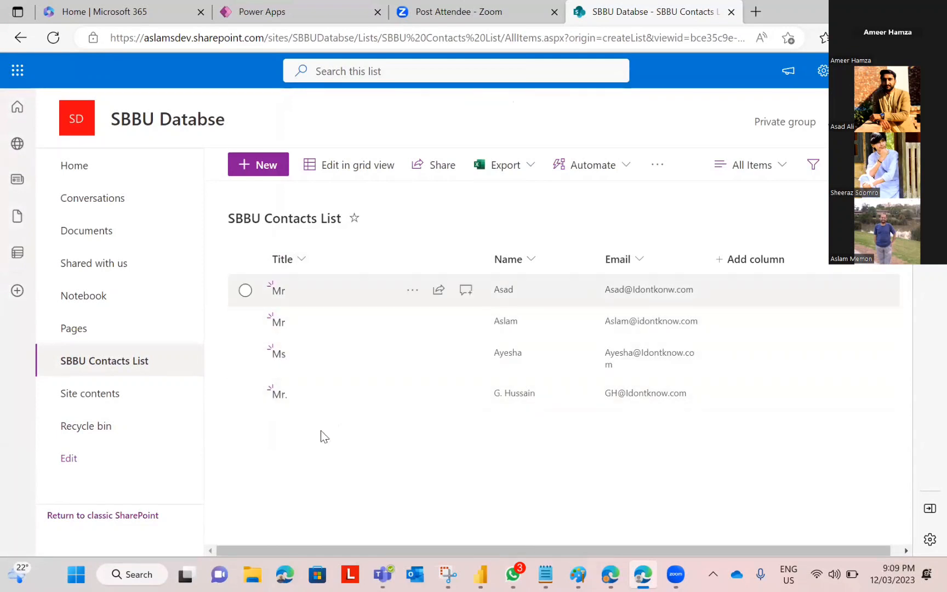
# Step: Insert a text label stretched across the top of Screen1 and set its text to 'SBBU Contacts List'
pyautogui.click(275, 17)
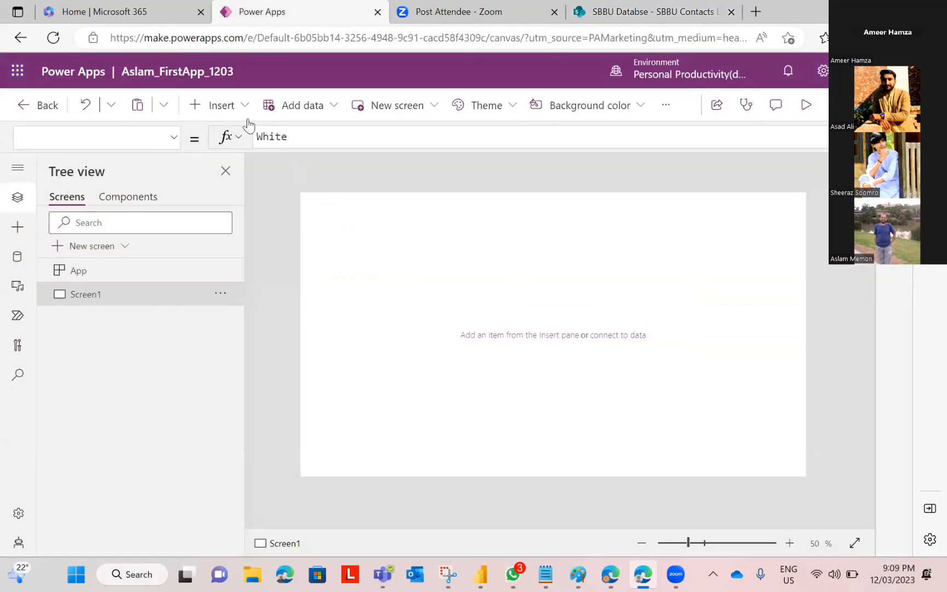
pyautogui.click(221, 112)
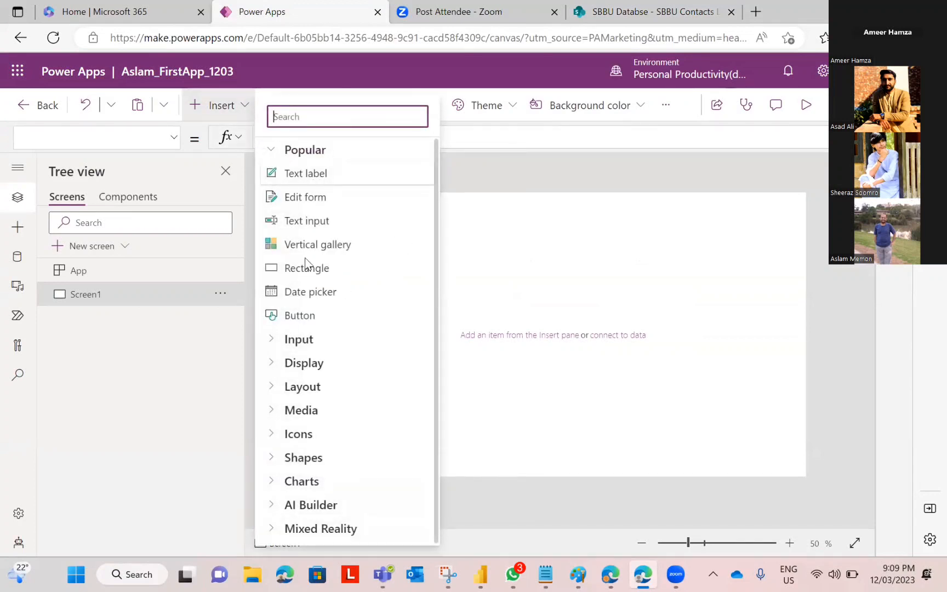
pyautogui.click(305, 173)
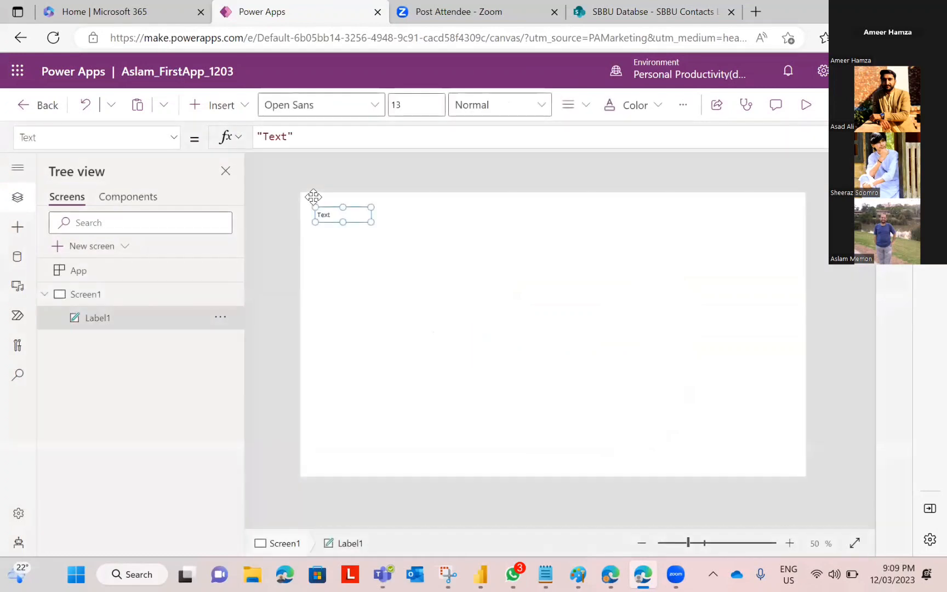
pyautogui.moveTo(334, 219); pyautogui.dragTo(813, 225)
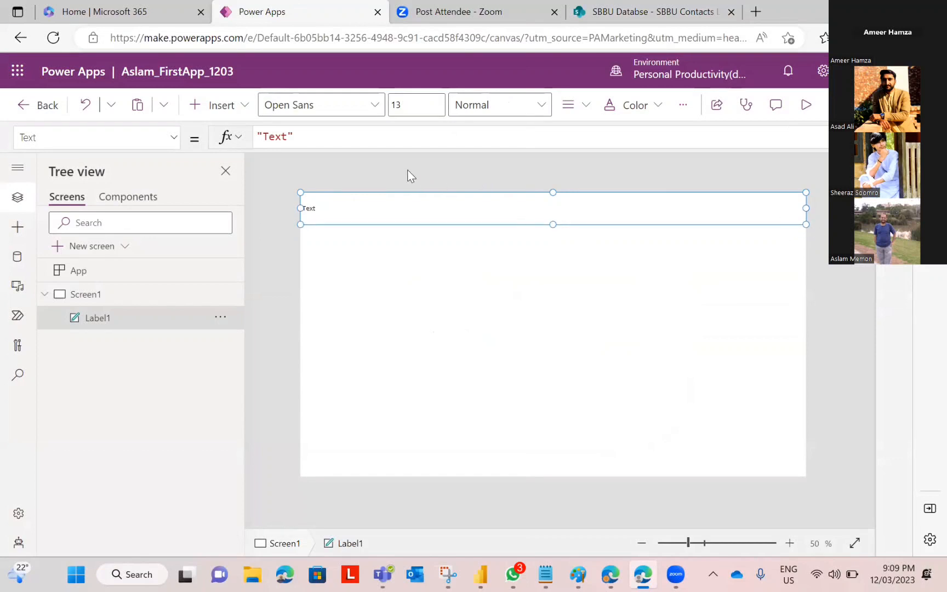
pyautogui.doubleClick(275, 137)
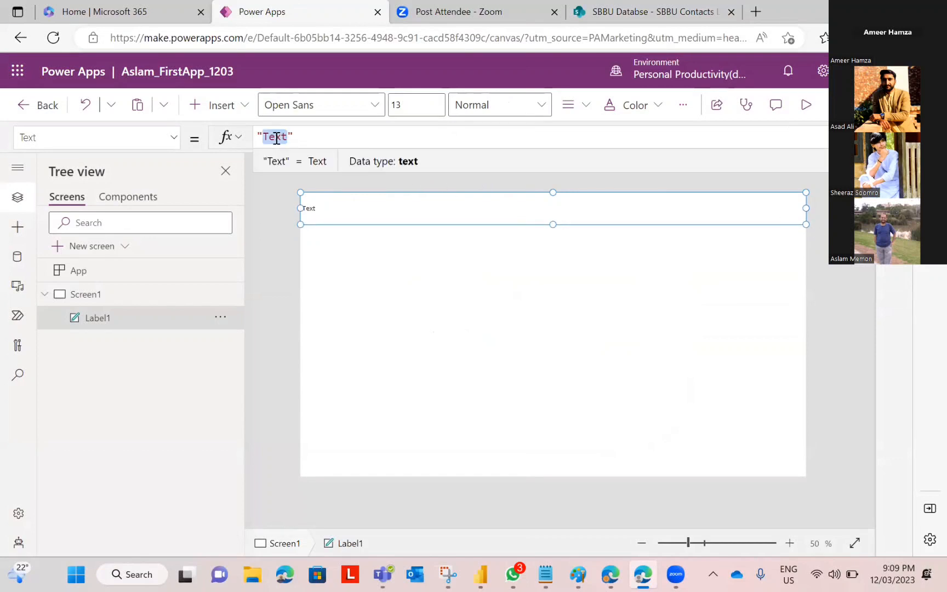
pyautogui.write('SBBYU ')
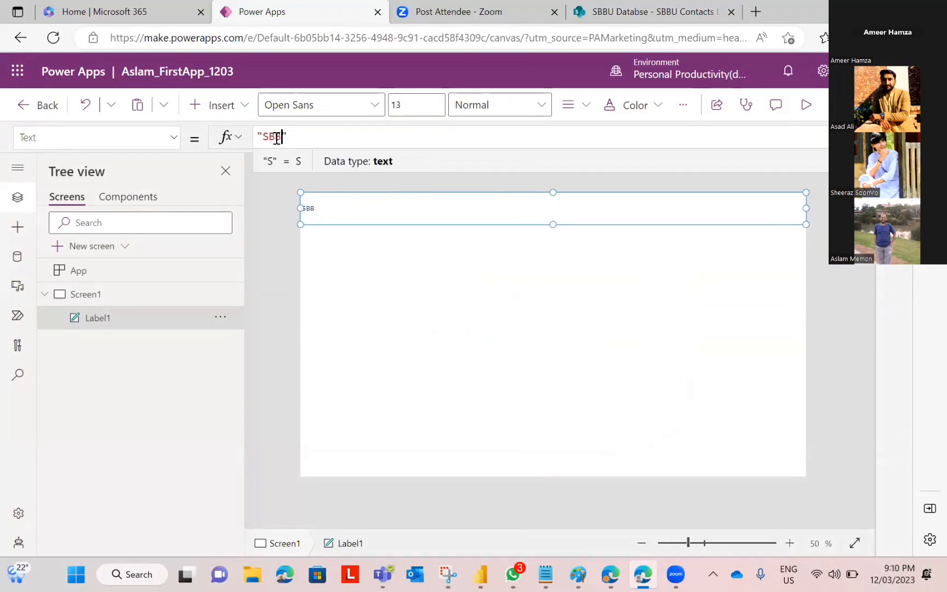
pyautogui.write('C')
pyautogui.press('BackSpace')
pyautogui.press('BackSpace')
pyautogui.press('BackSpace')
pyautogui.press('BackSpace')
pyautogui.write('U Con')
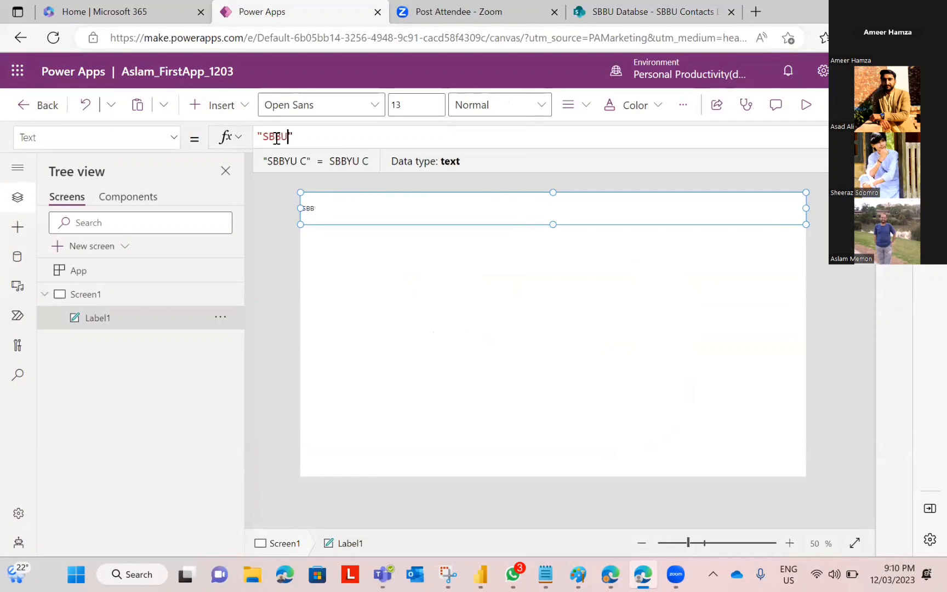
pyautogui.write('tacts List')
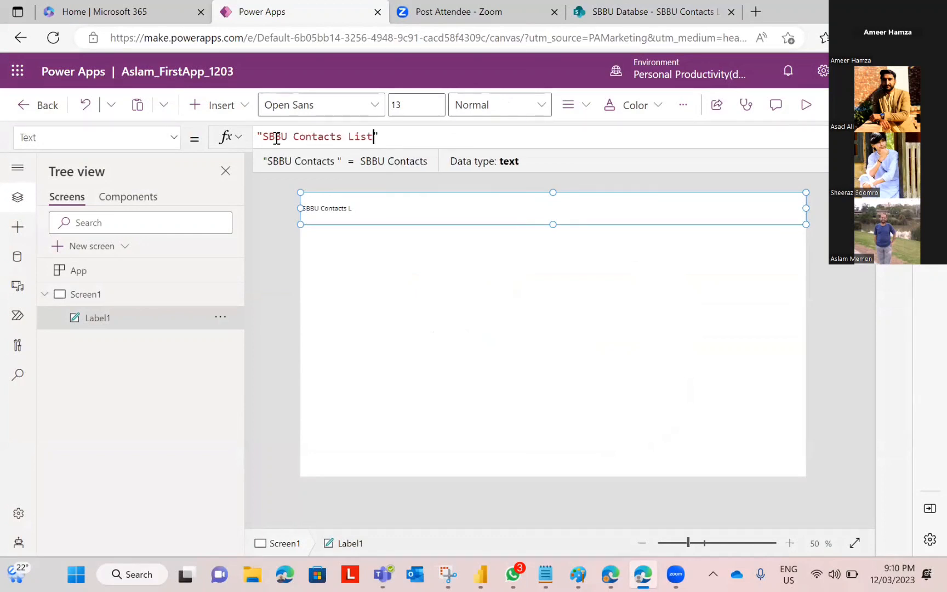
pyautogui.hotkey('ctrl', 'e')
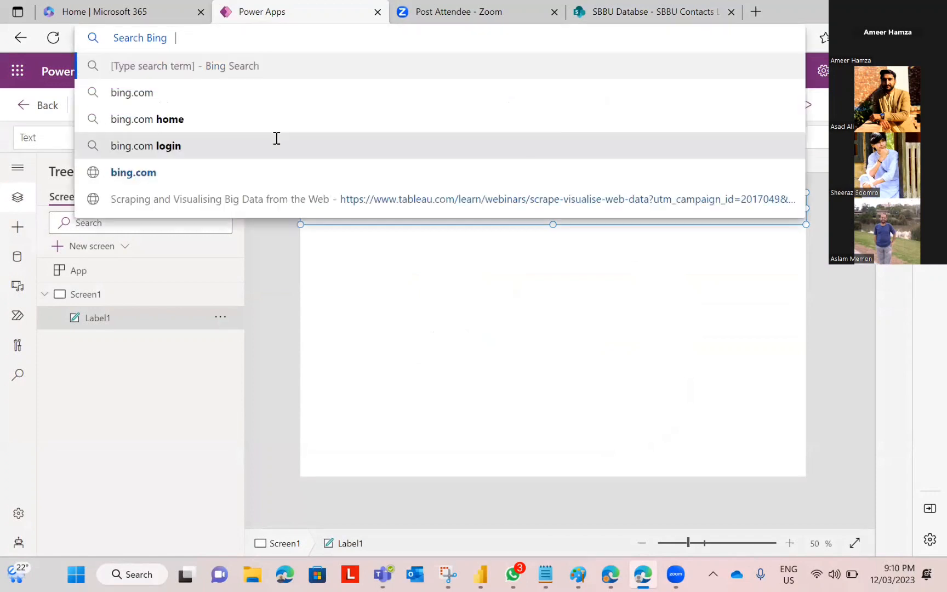
# Step: Centre the title text and set its font size to 20
pyautogui.click(357, 226)
pyautogui.click(352, 210)
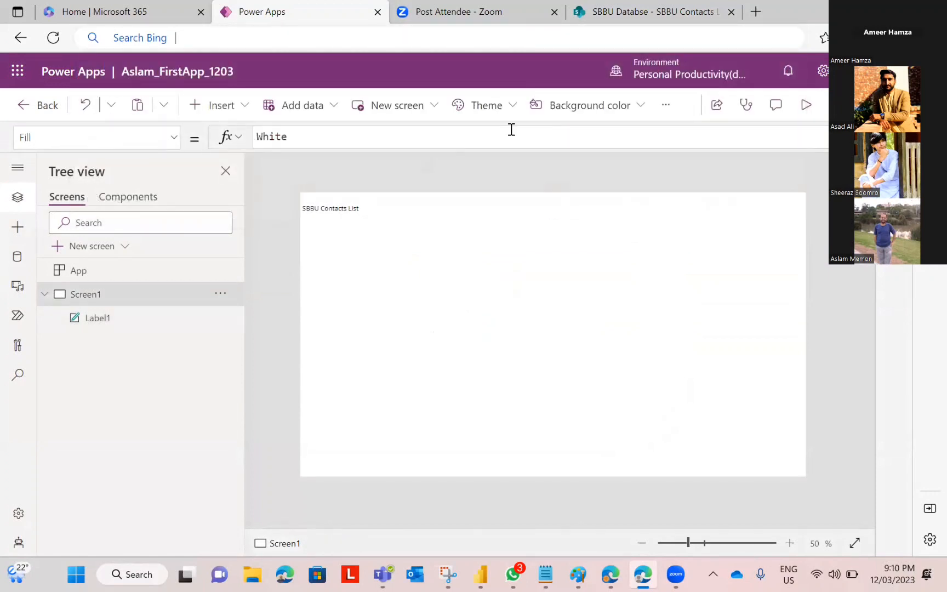
pyautogui.click(569, 109)
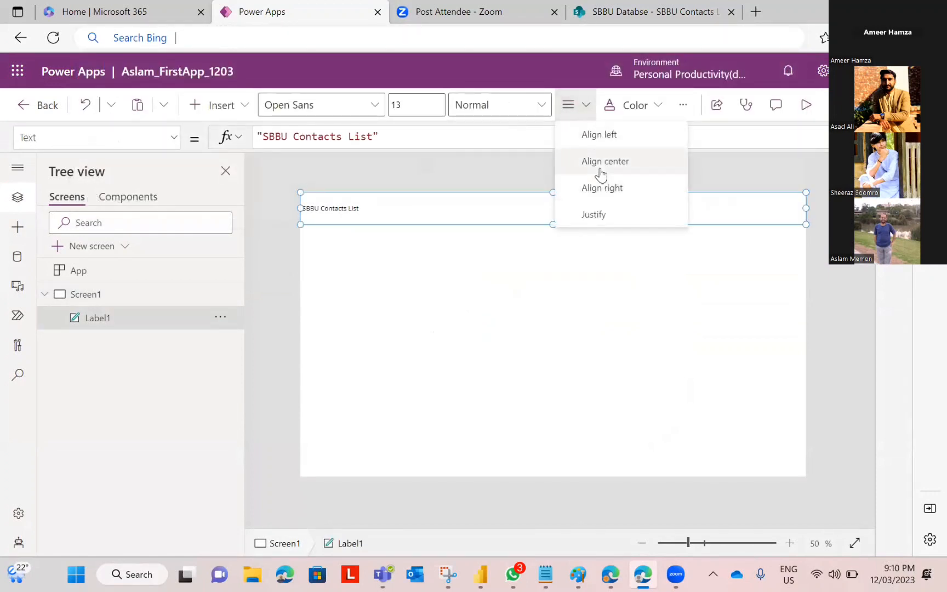
pyautogui.click(597, 162)
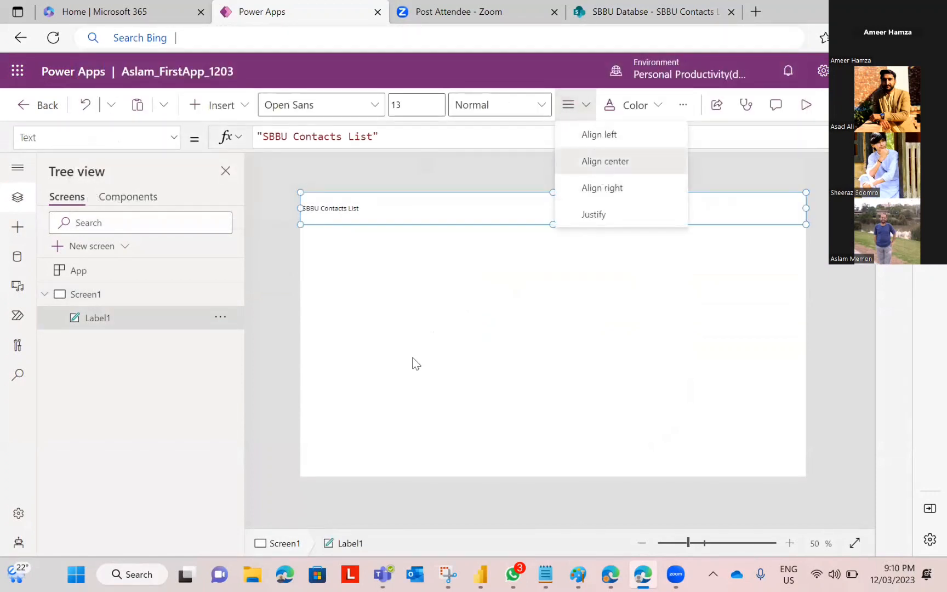
pyautogui.click(411, 106)
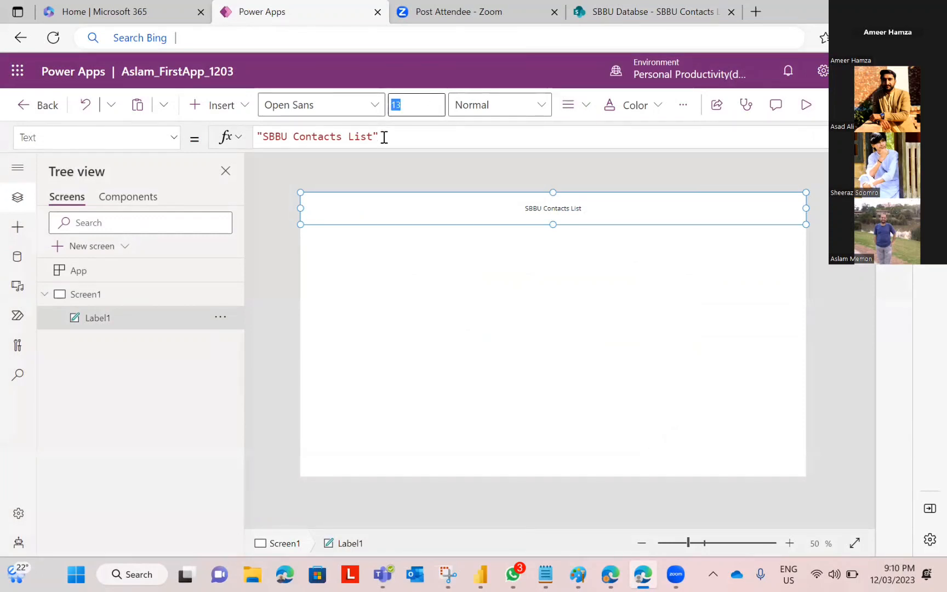
pyautogui.write('20')
pyautogui.press('Return')
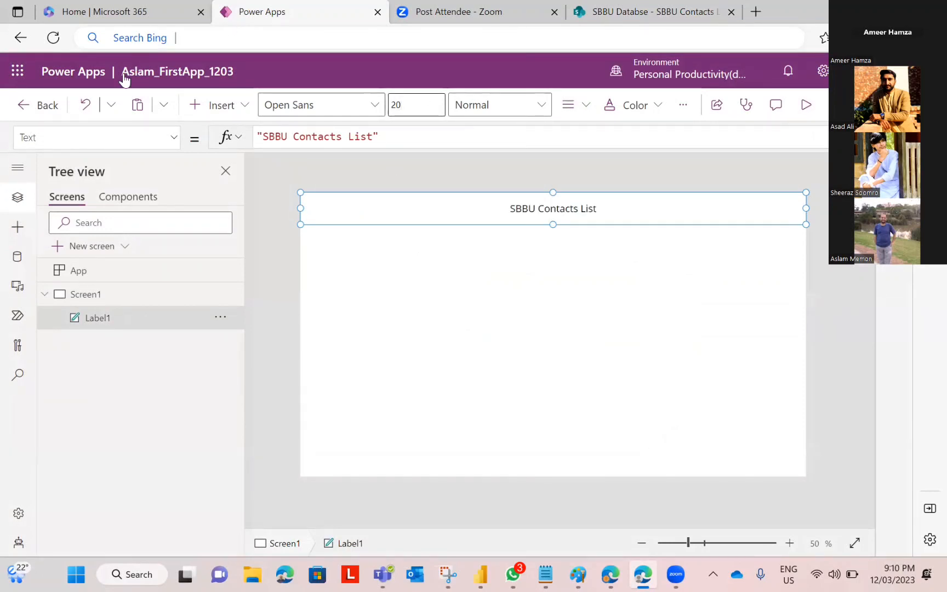
# Step: Set the label's Fill to Color.LightBlue in the formula bar
pyautogui.click(29, 142)
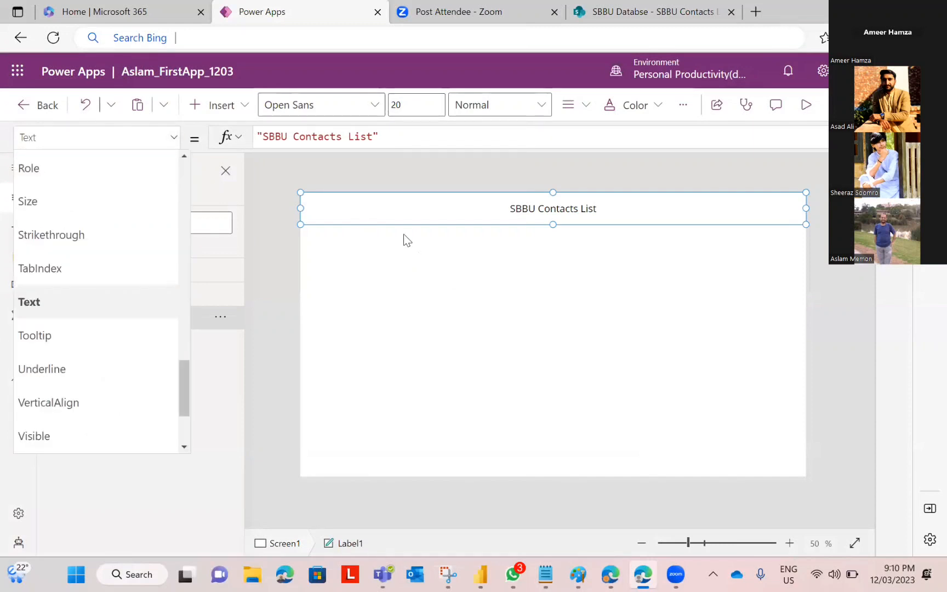
pyautogui.click(405, 202)
pyautogui.click(116, 145)
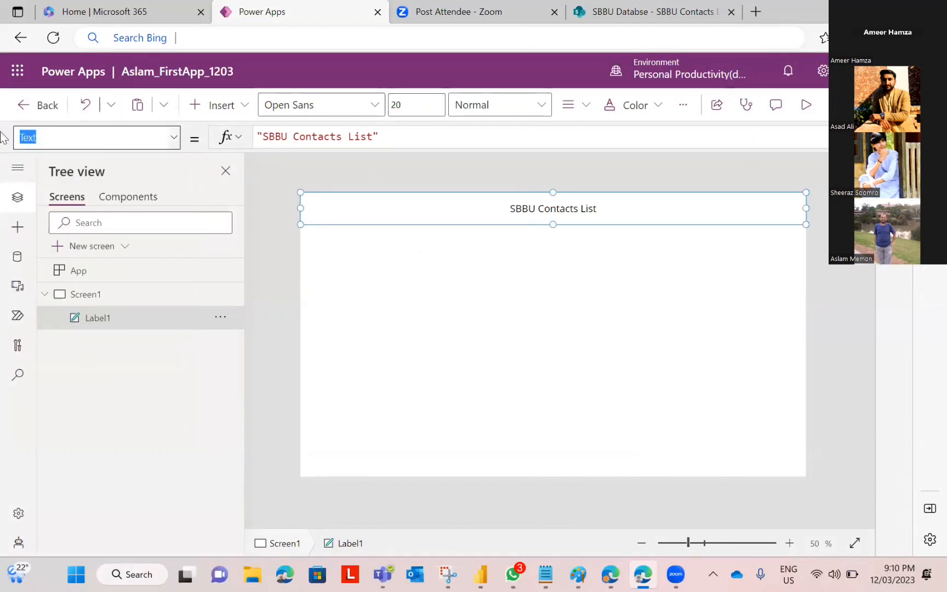
pyautogui.write('Fill')
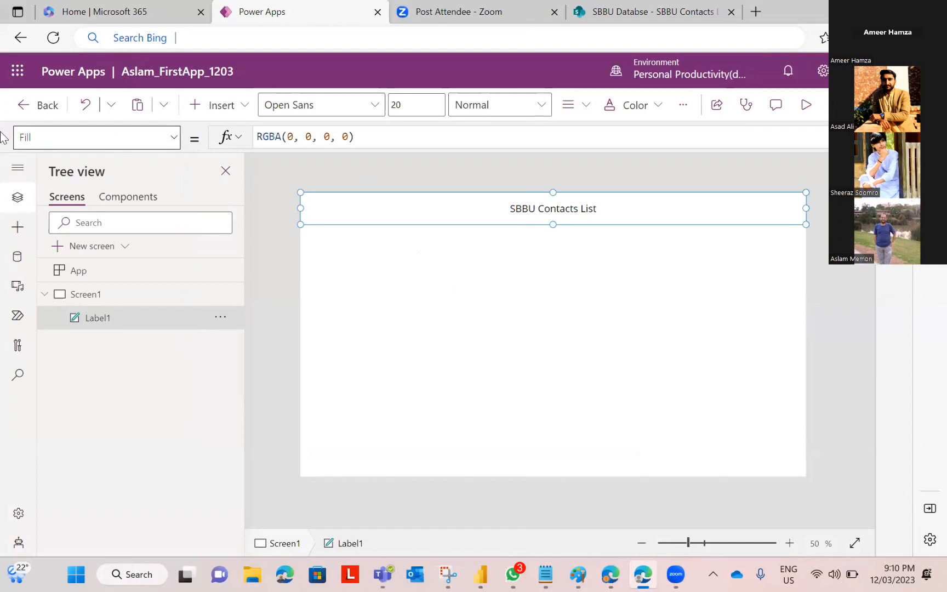
pyautogui.moveTo(362, 136); pyautogui.dragTo(205, 141)
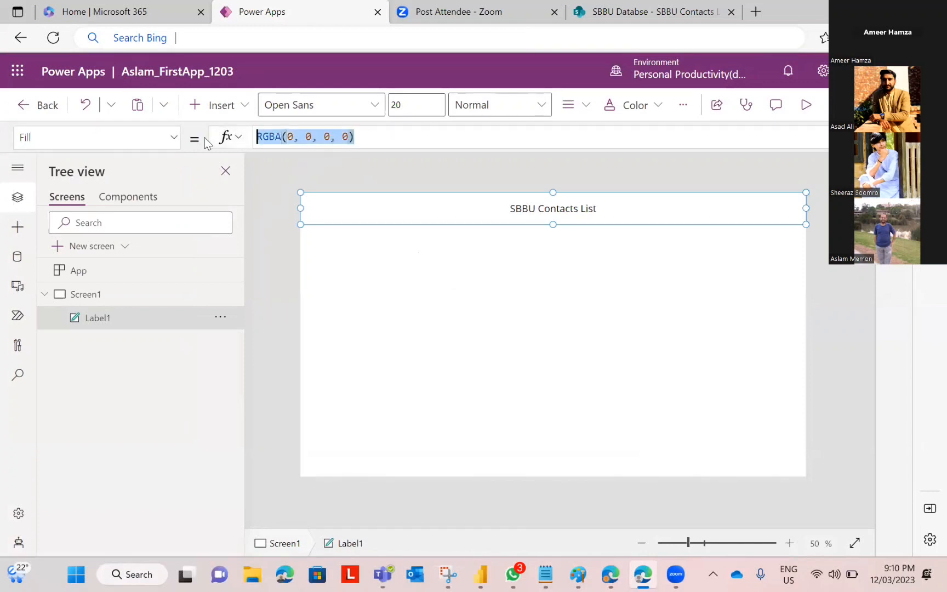
pyautogui.write('blue')
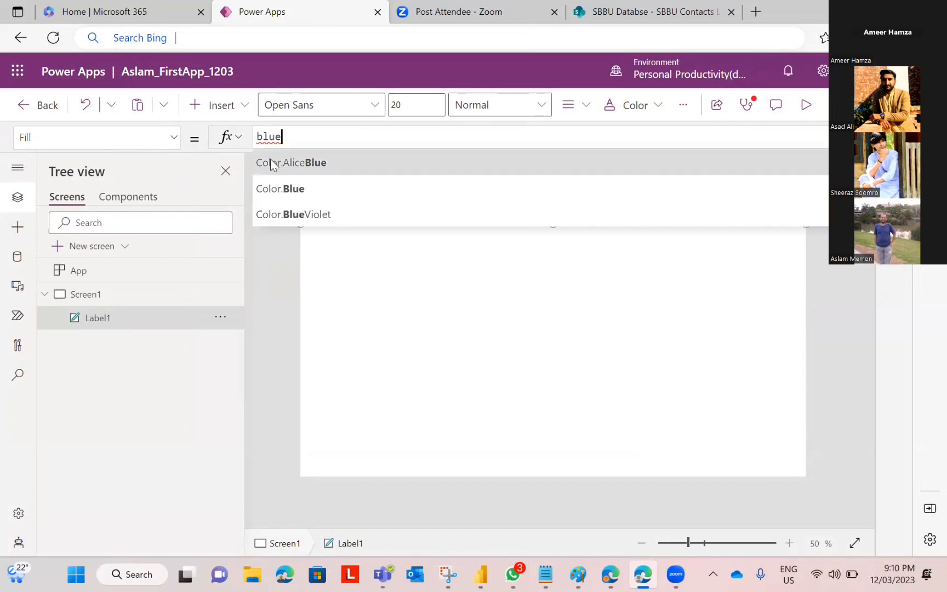
pyautogui.click(276, 190)
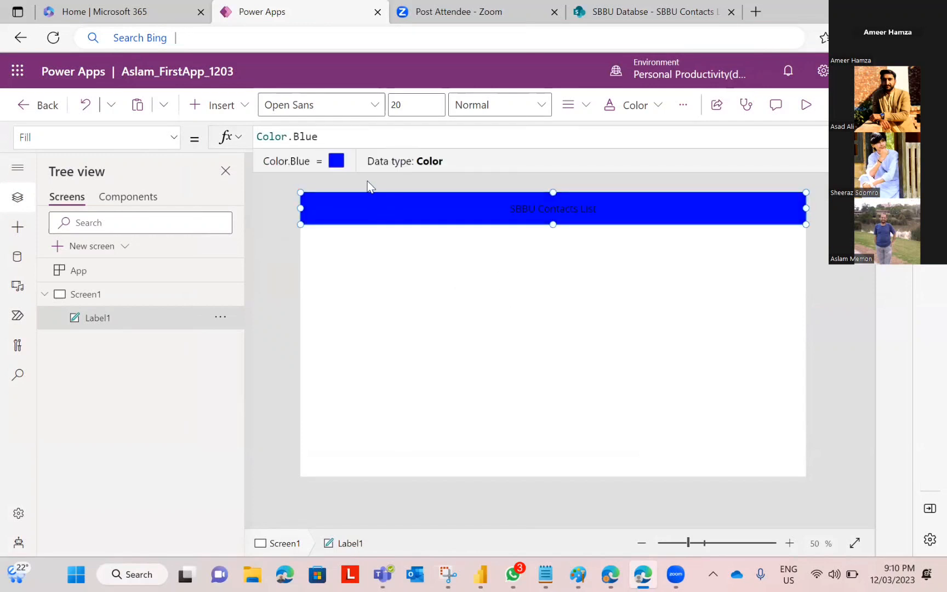
pyautogui.moveTo(330, 135); pyautogui.dragTo(245, 131)
pyautogui.write('li')
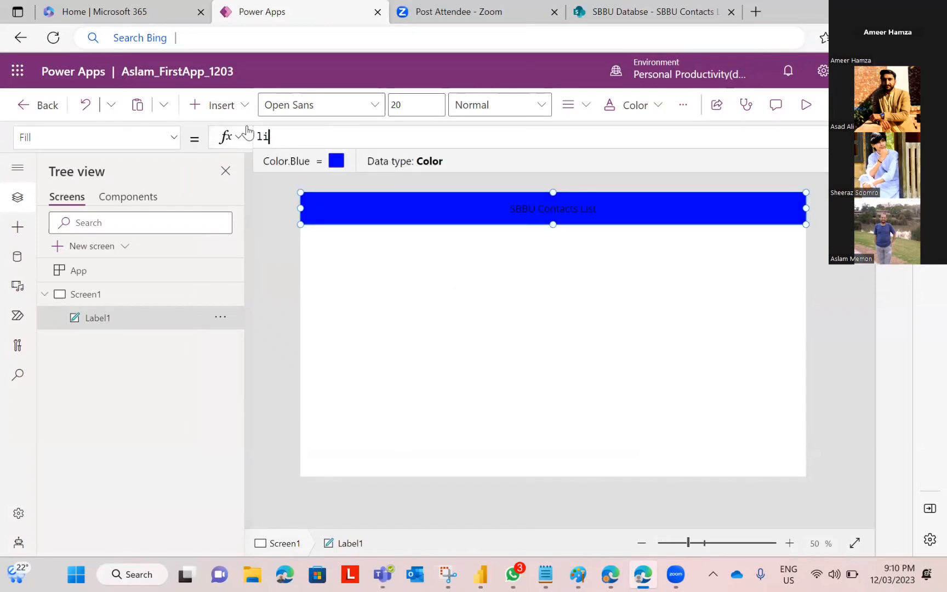
pyautogui.write('ghtblu')
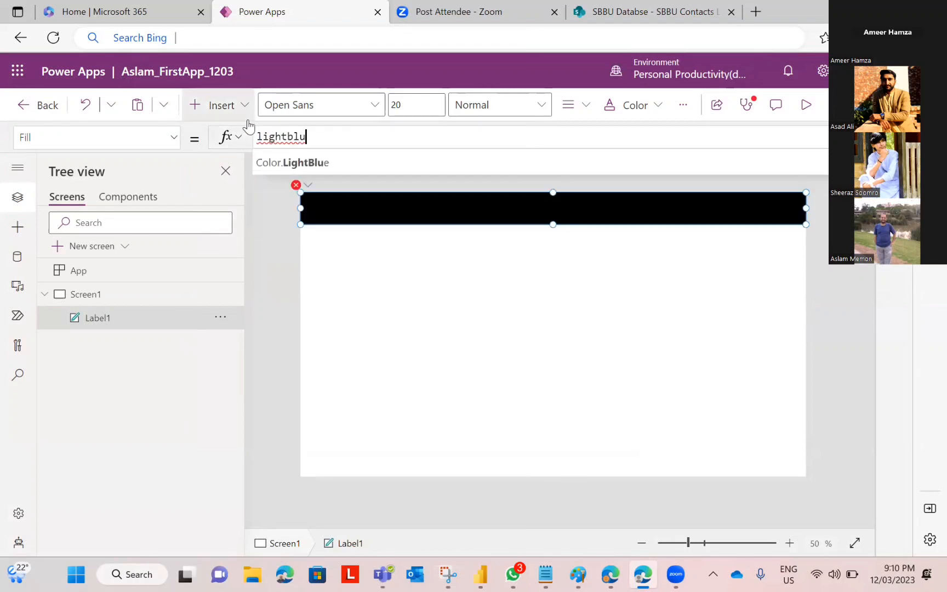
pyautogui.click(285, 163)
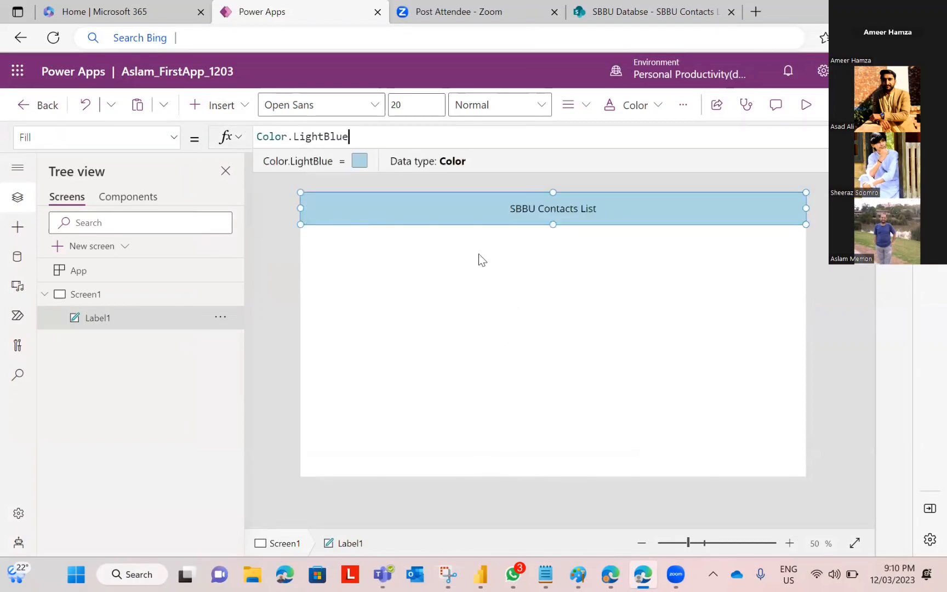
pyautogui.click(554, 204)
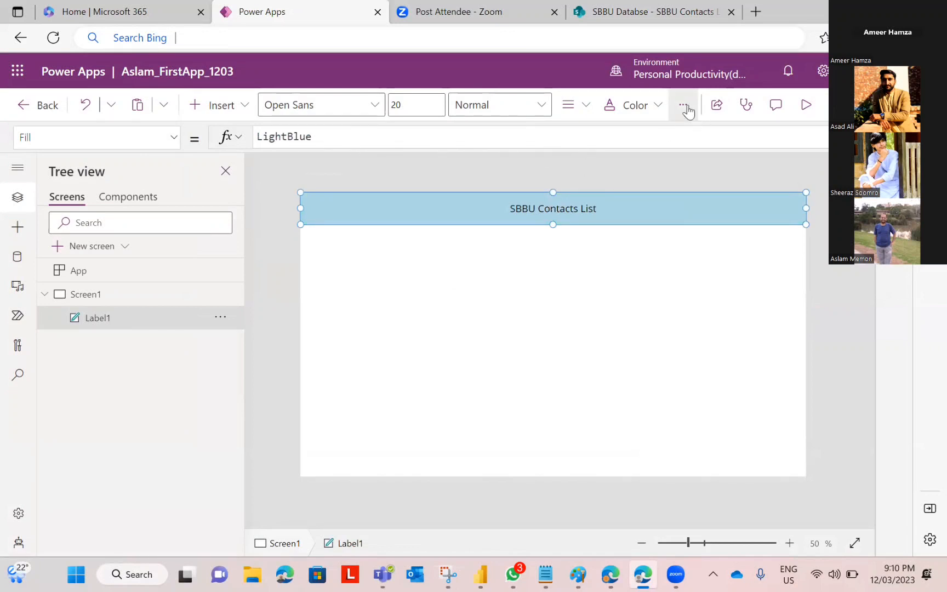
# Step: Make the title text bold
pyautogui.click(544, 106)
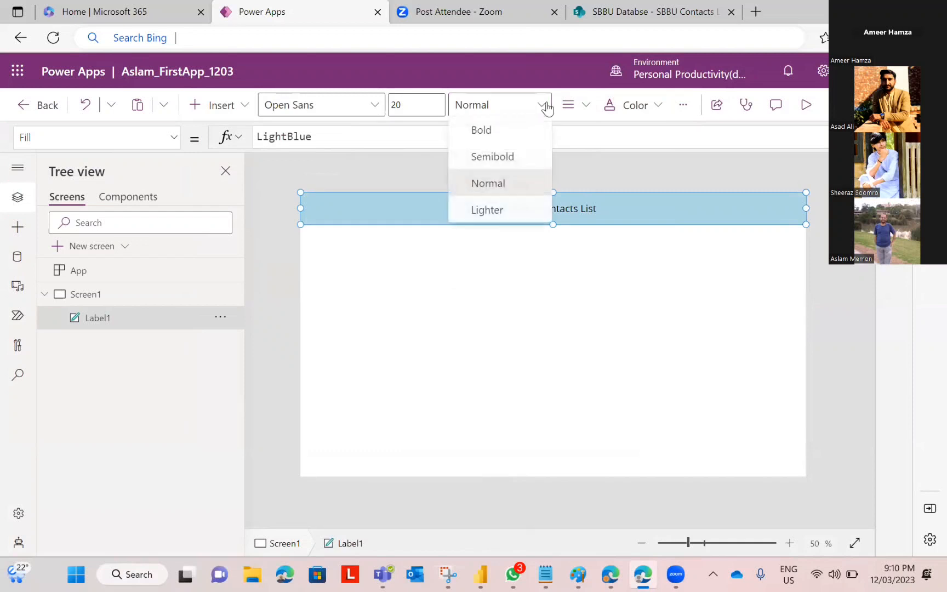
pyautogui.click(498, 132)
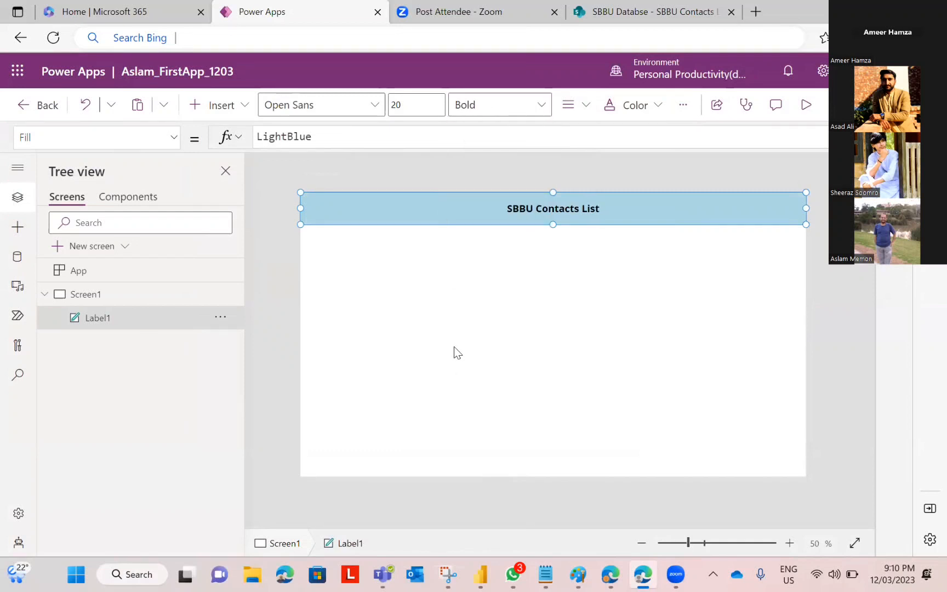
pyautogui.click(453, 346)
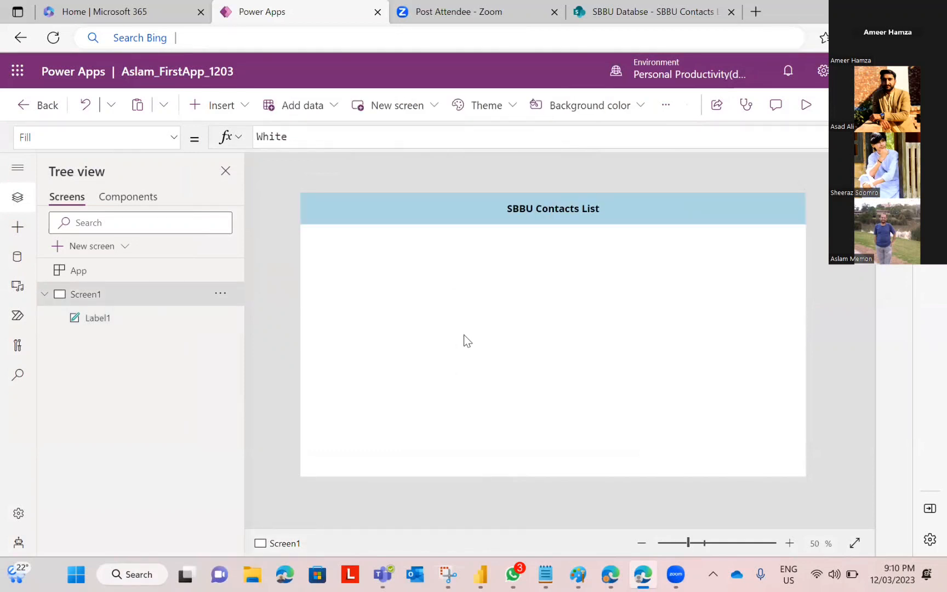
pyautogui.click(219, 297)
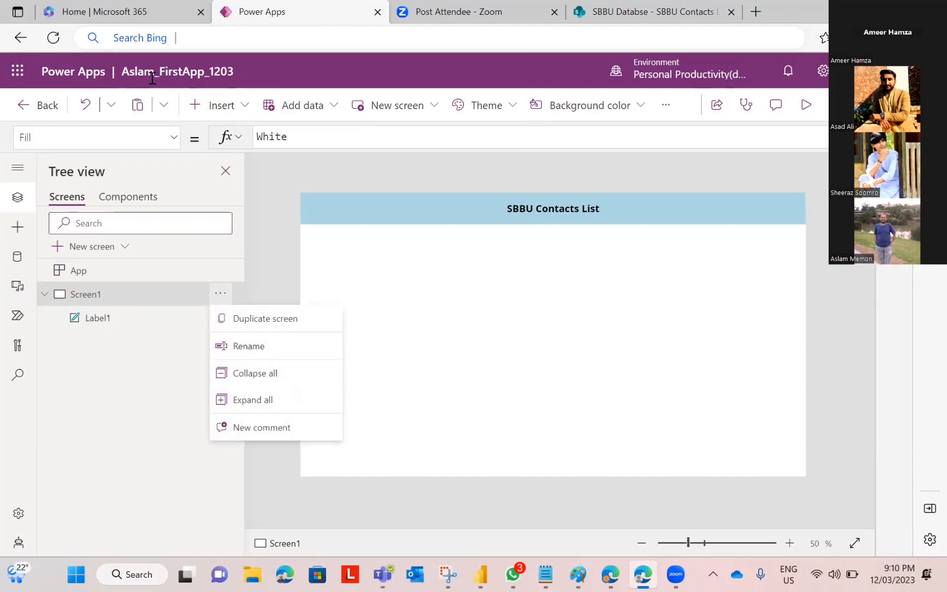
# Step: Rename Screen1 to ScrMain in the Tree view
pyautogui.click(262, 347)
pyautogui.press('End')
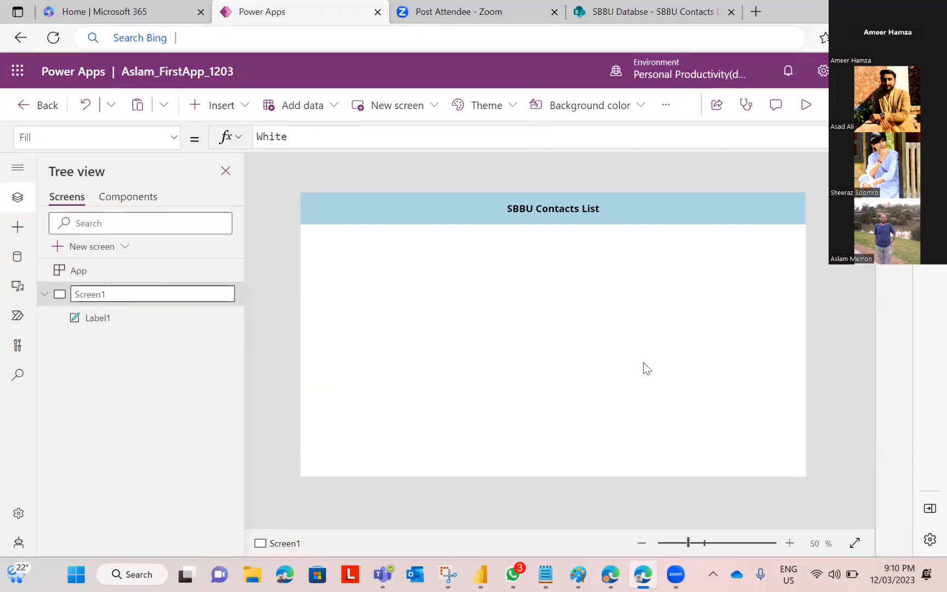
pyautogui.press('BackSpace')
pyautogui.press('BackSpace')
pyautogui.press('BackSpace')
pyautogui.press('BackSpace')
pyautogui.press('BackSpace')
pyautogui.press('BackSpace')
pyautogui.write('creen1')
pyautogui.press('Return')
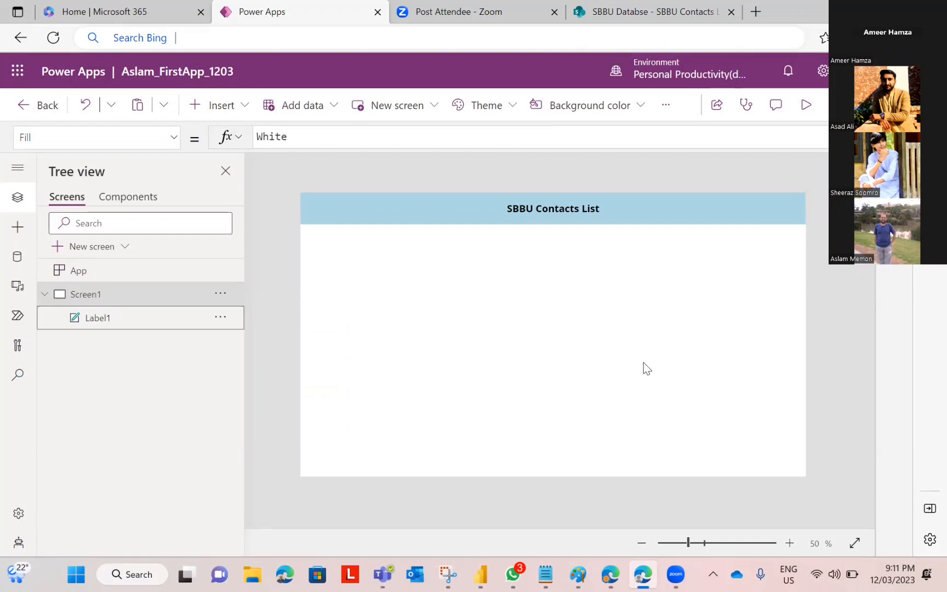
pyautogui.click(85, 296)
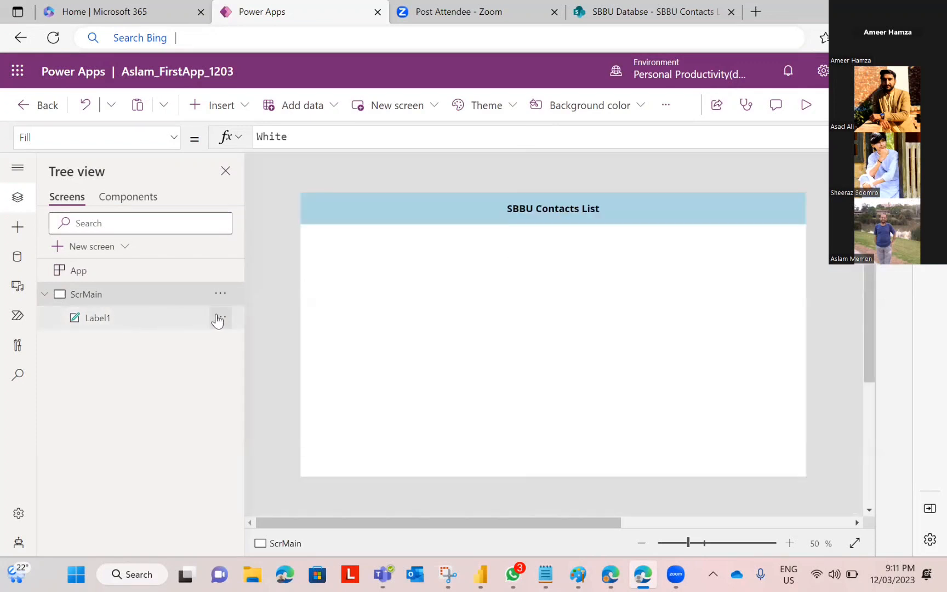
# Step: Rename Label1 to lblHeader, then bring up the architecture diagram in Paint
pyautogui.click(220, 317)
pyautogui.click(239, 421)
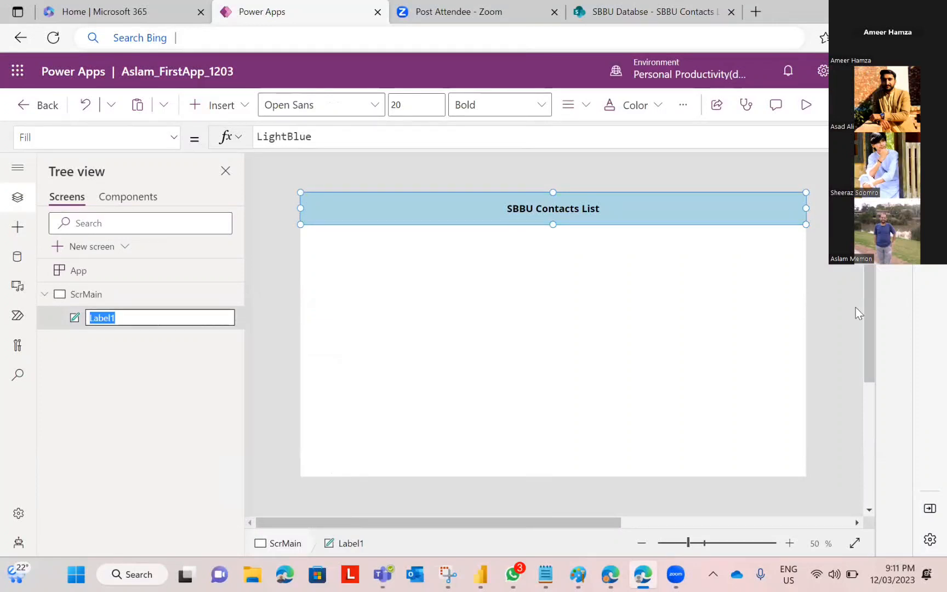
pyautogui.press('BackSpace')
pyautogui.press('BackSpace')
pyautogui.press('BackSpace')
pyautogui.write('lb')
pyautogui.press('Return')
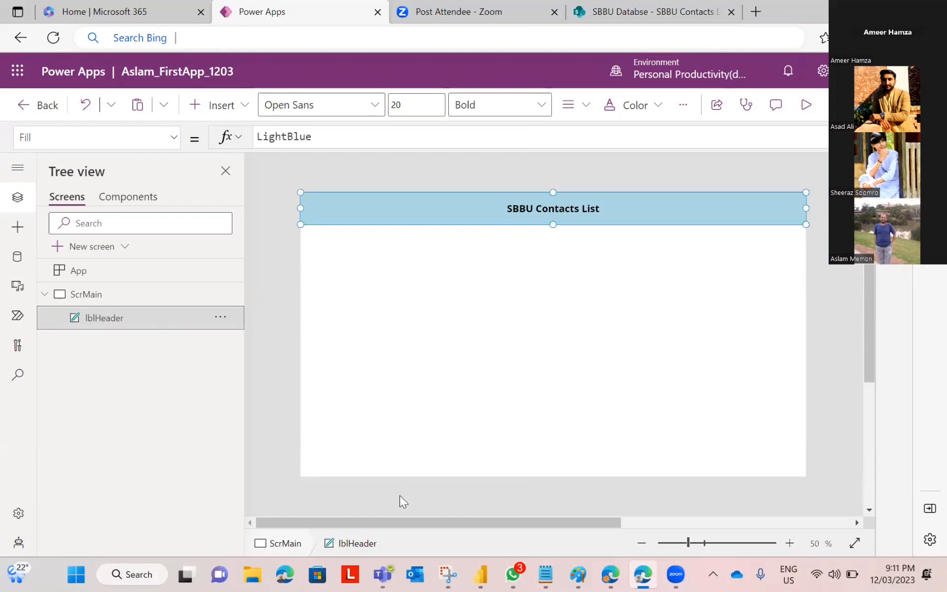
pyautogui.click(444, 327)
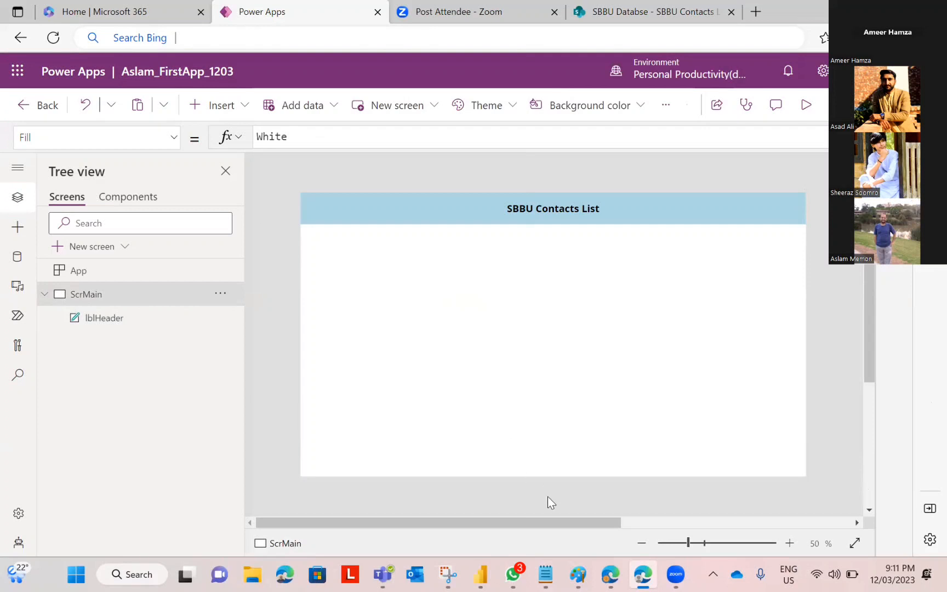
pyautogui.click(578, 573)
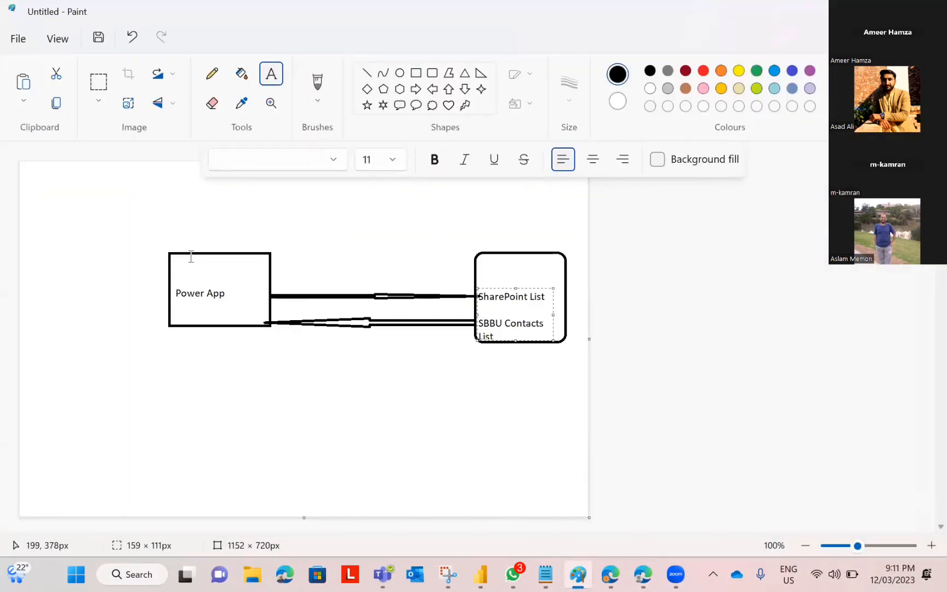
# Step: Add 'Front End' above the Power App box and 'Back end' above the SharePoint box
pyautogui.click(204, 236)
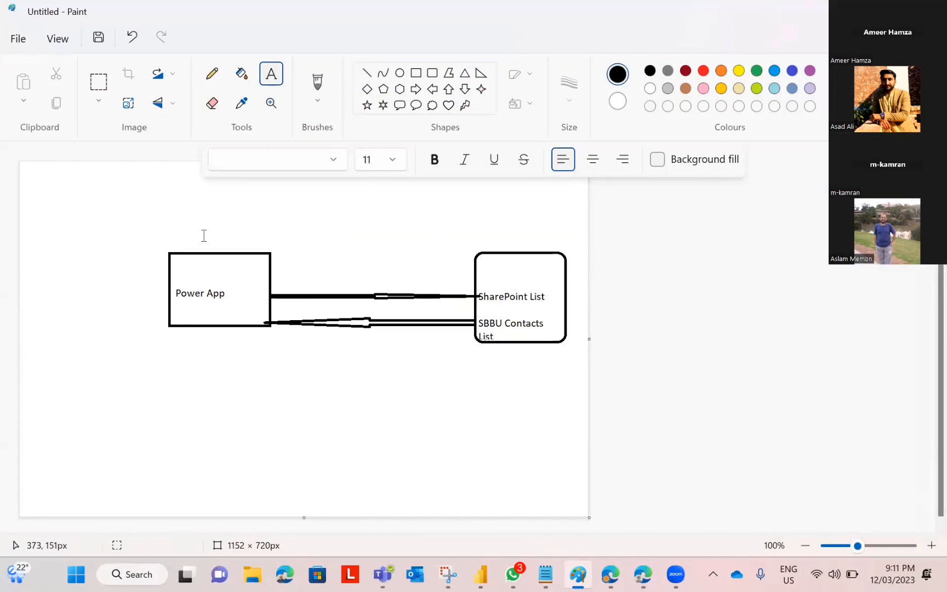
pyautogui.moveTo(156, 205); pyautogui.dragTo(359, 248)
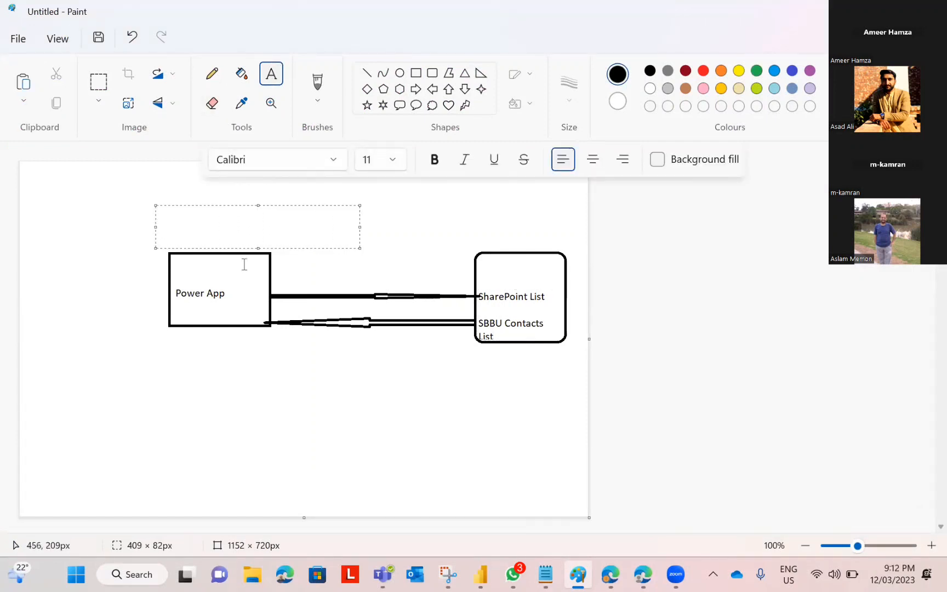
pyautogui.write('Front End')
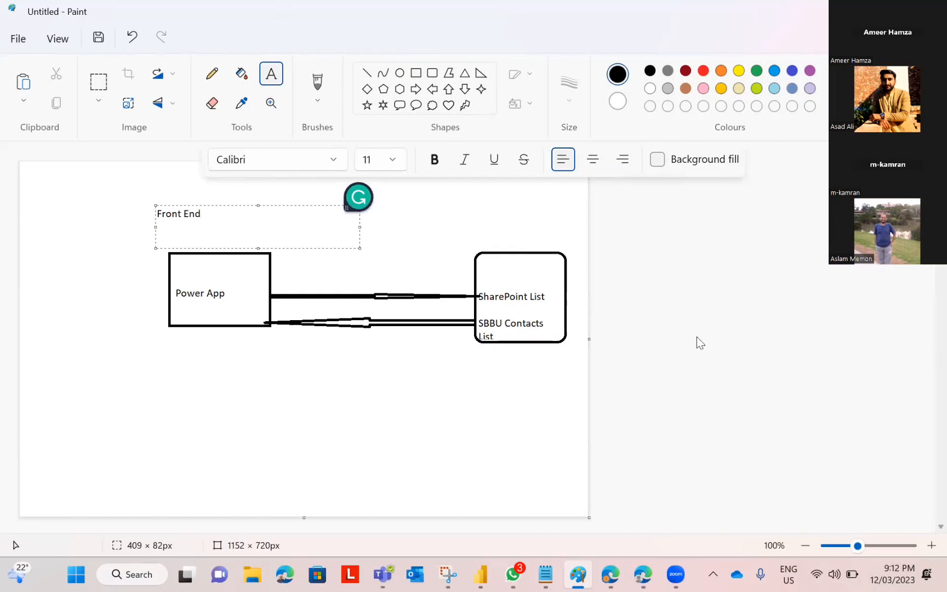
pyautogui.click(499, 222)
pyautogui.click(500, 228)
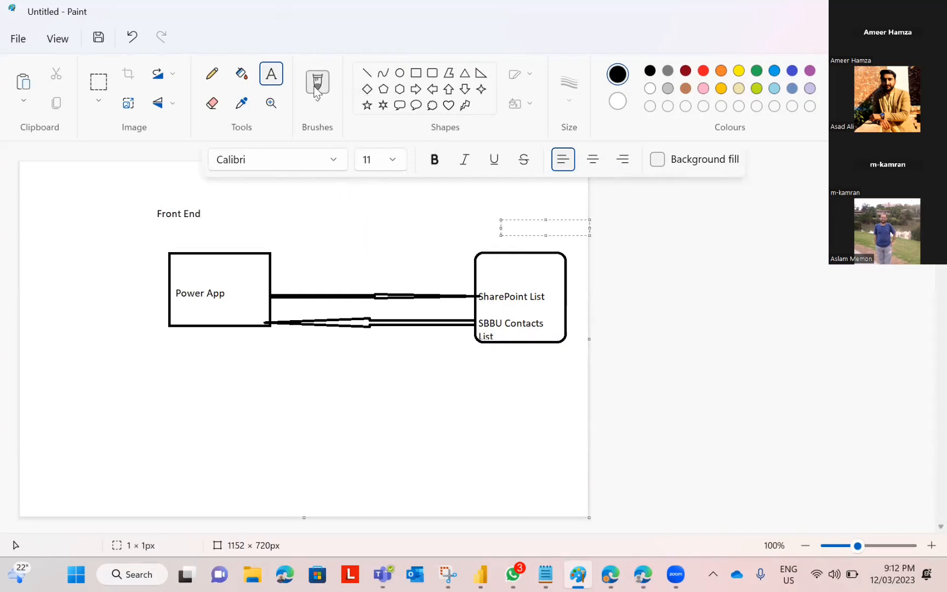
pyautogui.write('Ba')
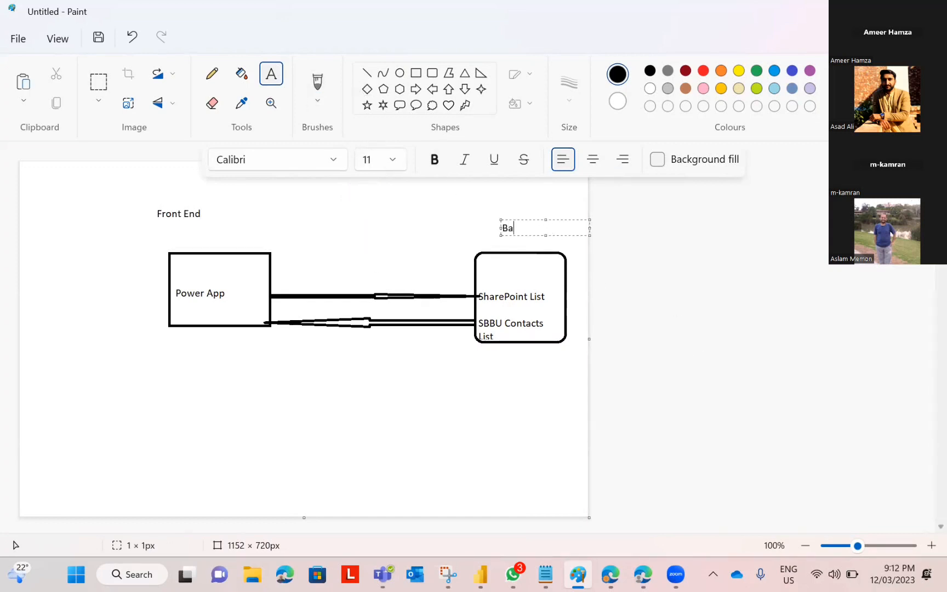
pyautogui.write('ck end')
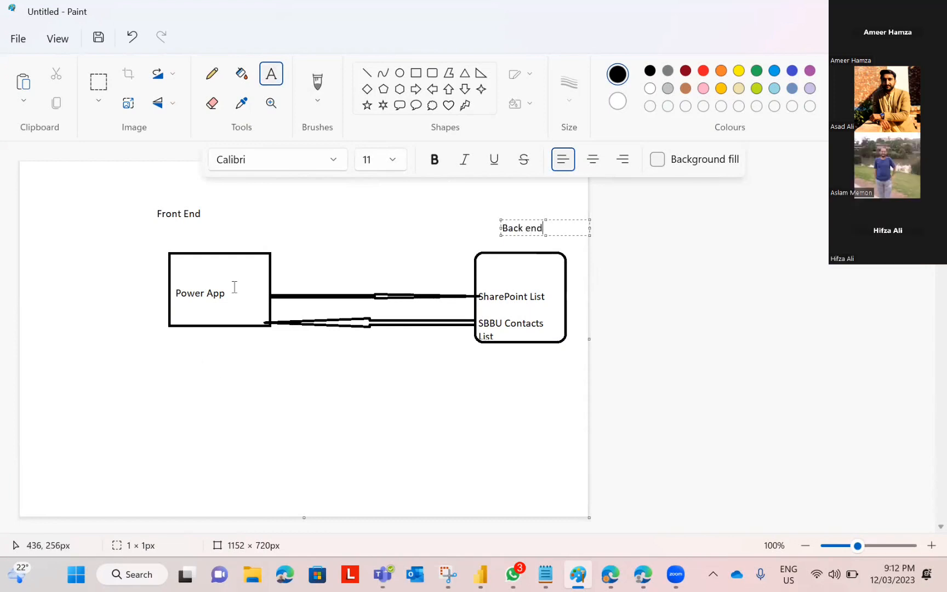
# Step: Draw a small circle below the Power App box as a head
pyautogui.click(400, 72)
pyautogui.moveTo(187, 360); pyautogui.dragTo(214, 384)
pyautogui.click(366, 73)
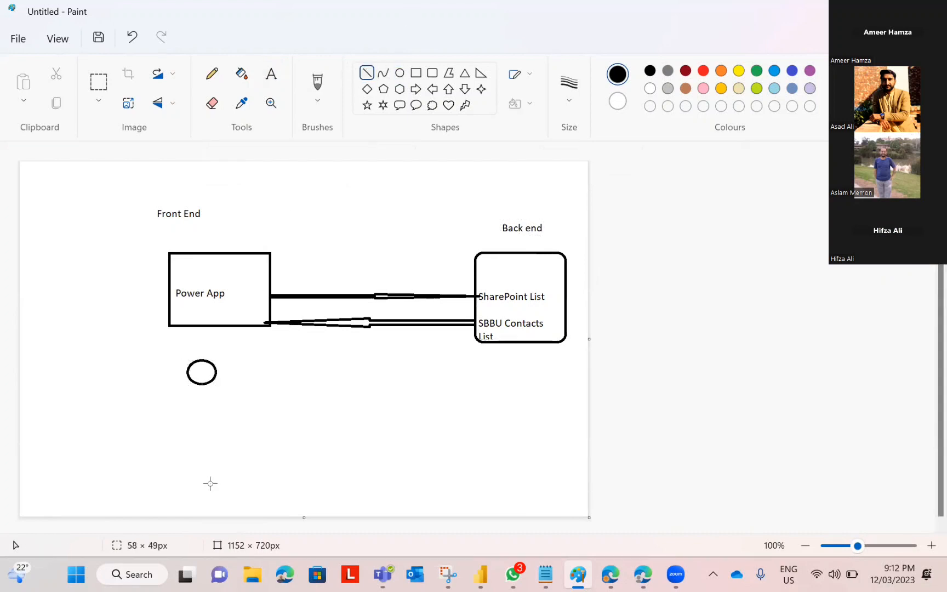
# Step: Draw the stick figure's body, leg and arms below the circle
pyautogui.moveTo(201, 385); pyautogui.dragTo(201, 415)
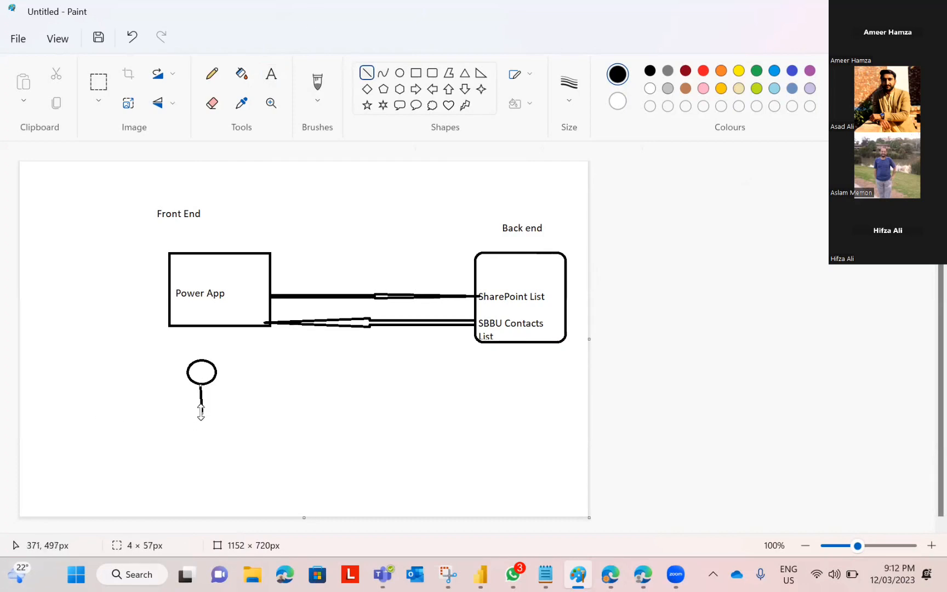
pyautogui.moveTo(201, 412)
pyautogui.mouseDown()
pyautogui.moveTo(179, 424)
pyautogui.moveTo(178, 433)
pyautogui.moveTo(199, 429)
pyautogui.moveTo(208, 417)
pyautogui.moveTo(176, 457)
pyautogui.mouseUp()
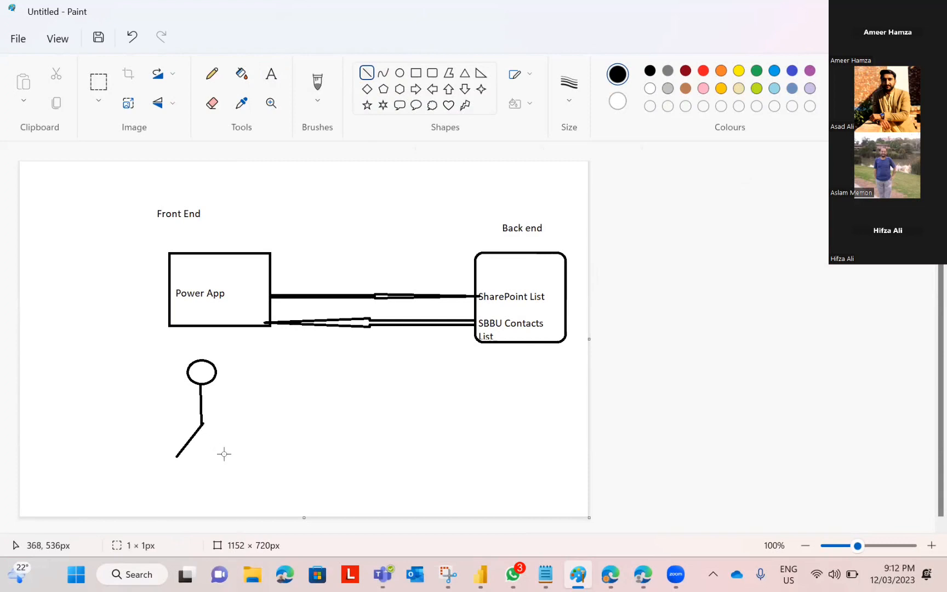
pyautogui.moveTo(202, 424); pyautogui.dragTo(235, 456)
pyautogui.moveTo(155, 406); pyautogui.dragTo(270, 404)
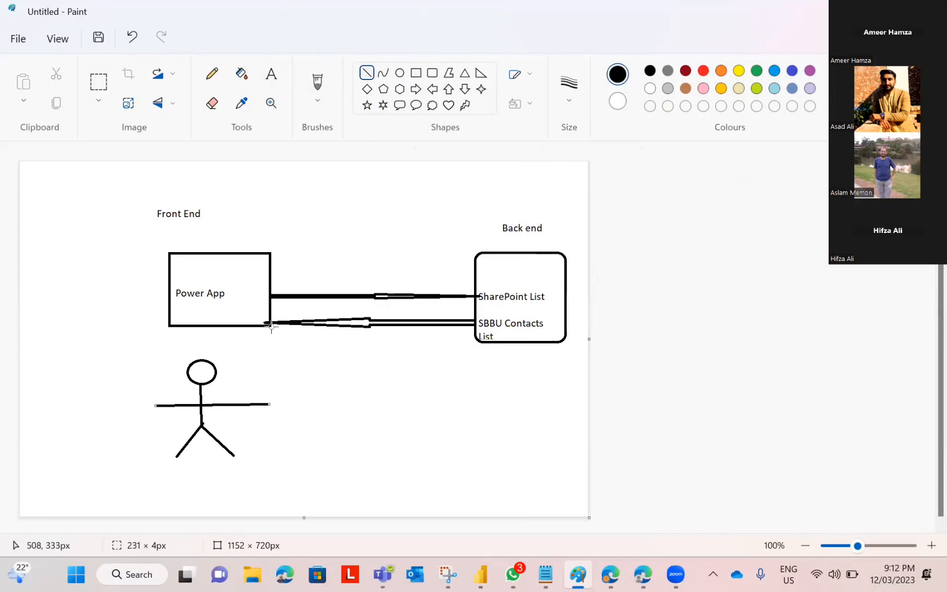
# Step: Draw a small rectangle and circle inside the Power App box
pyautogui.click(415, 73)
pyautogui.moveTo(186, 262)
pyautogui.mouseDown()
pyautogui.moveTo(210, 269)
pyautogui.moveTo(189, 276)
pyautogui.moveTo(199, 286)
pyautogui.moveTo(256, 287)
pyautogui.mouseUp()
pyautogui.click(399, 73)
pyautogui.click(415, 73)
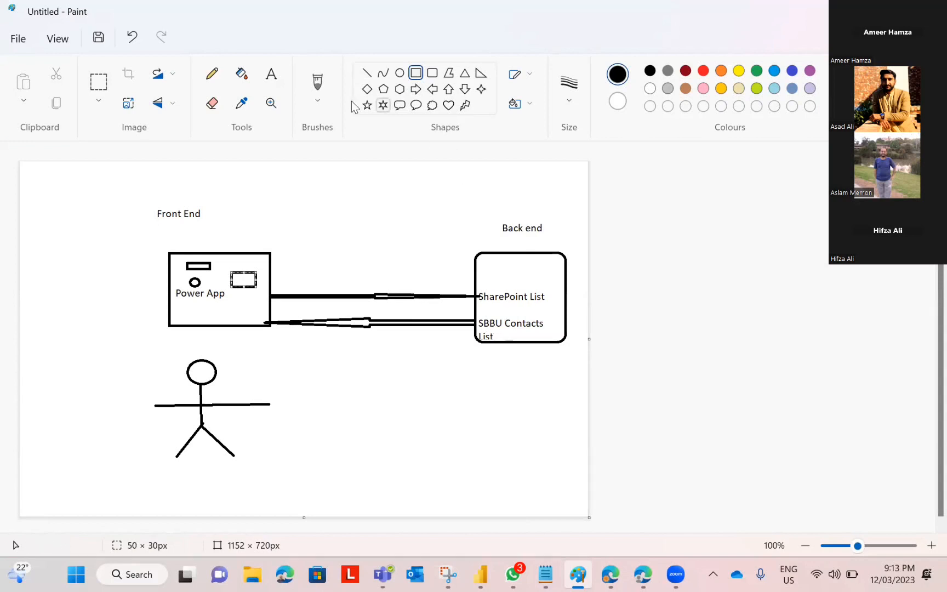
# Step: Write Create, Delete/ Remove and Edit on separate lines between the boxes, then return to Power Apps
pyautogui.click(272, 77)
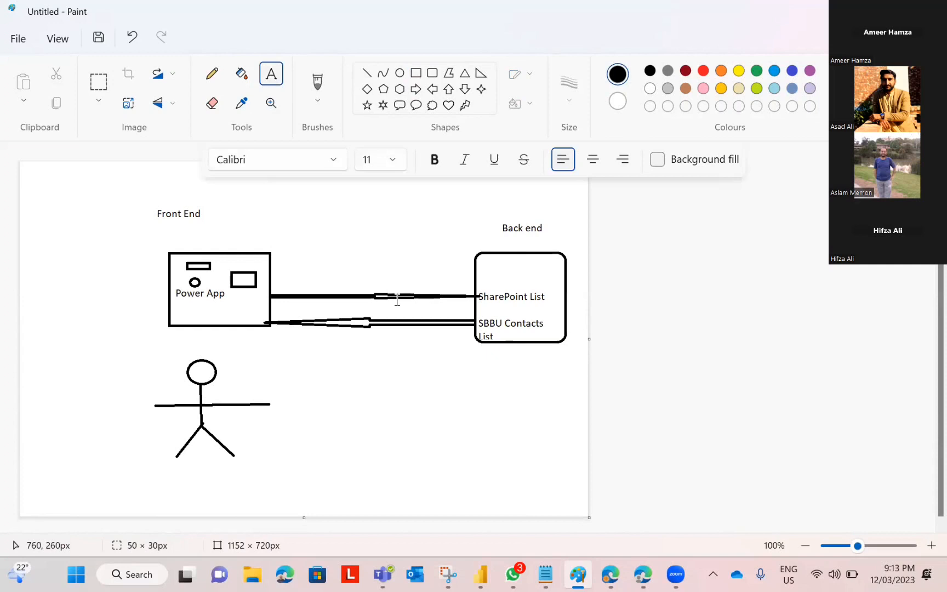
pyautogui.click(285, 273)
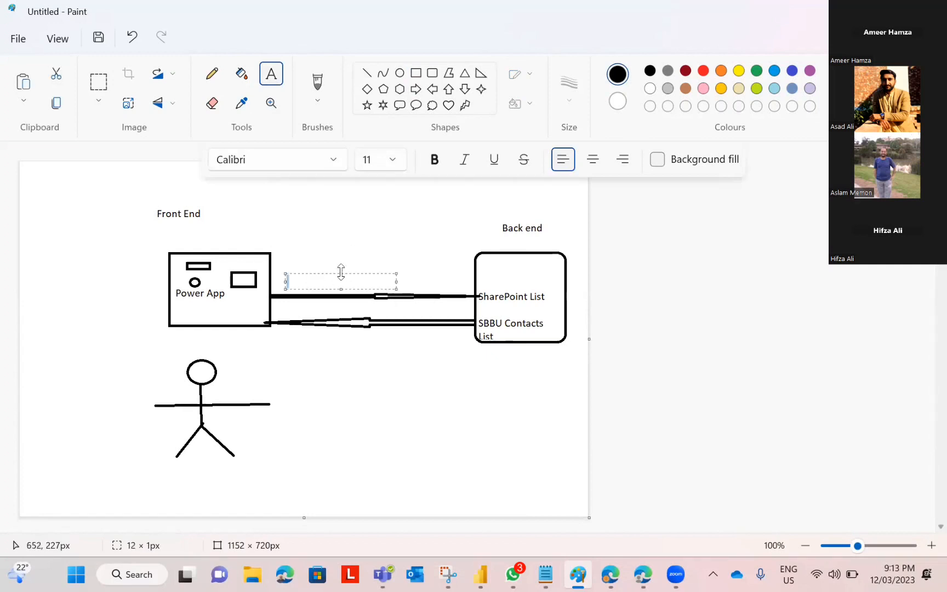
pyautogui.moveTo(341, 272); pyautogui.dragTo(340, 193)
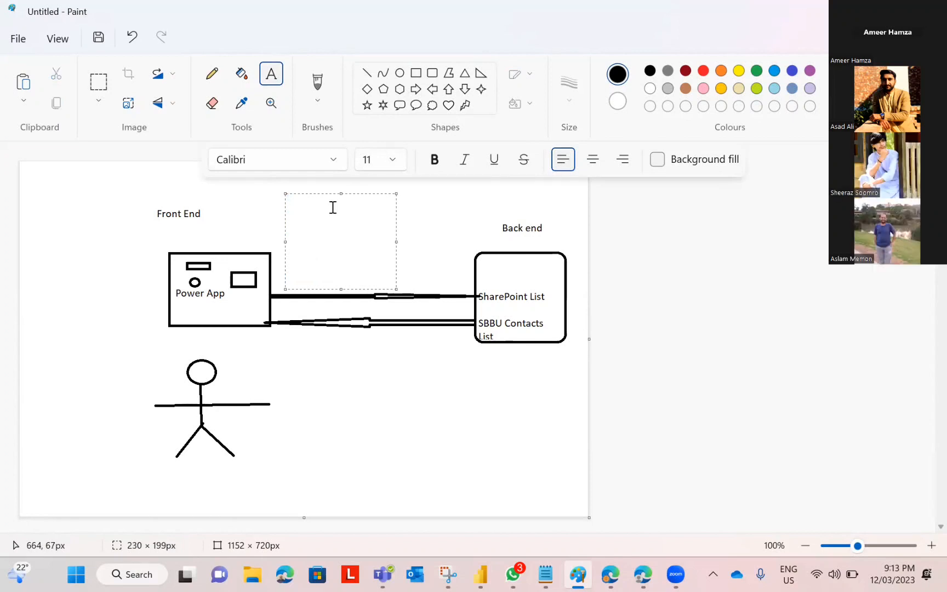
pyautogui.write('Create')
pyautogui.press('Return')
pyautogui.write('Delete/ Remove ')
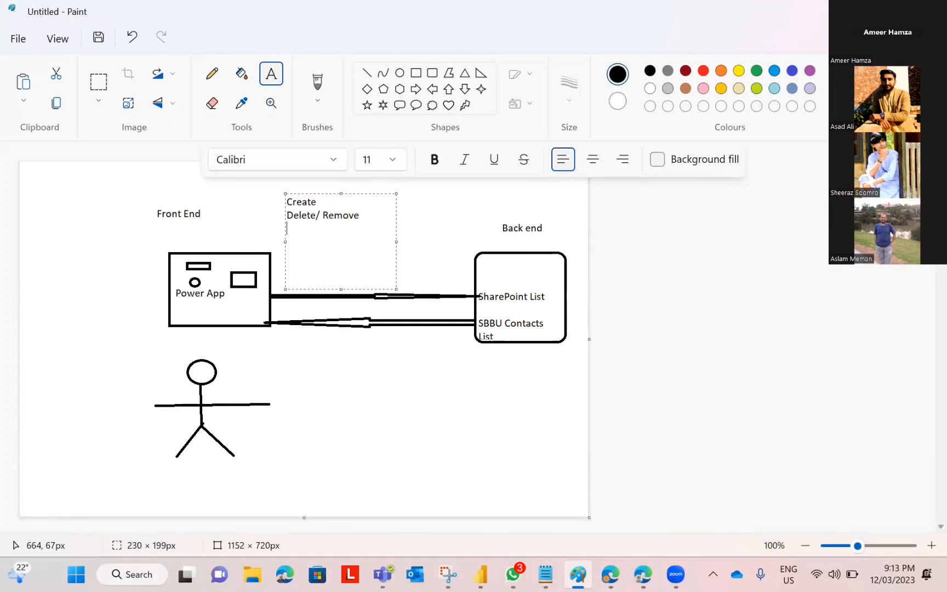
pyautogui.write('Add')
pyautogui.press('Return')
pyautogui.write('Edit')
pyautogui.hotkey('alt', 'Tab')
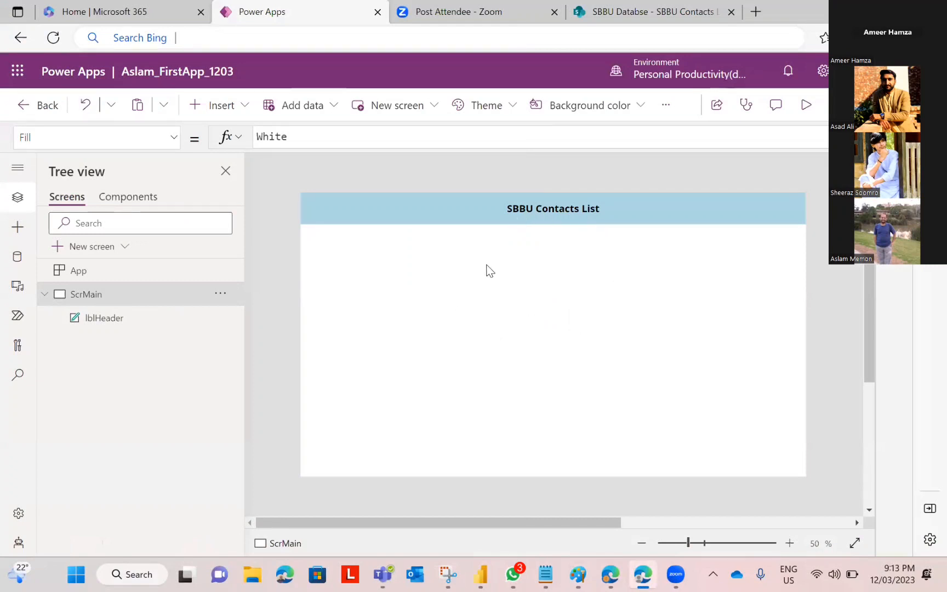
# Step: Append 'View' to the header label so it reads 'SBBU Contacts List View'
pyautogui.click(546, 209)
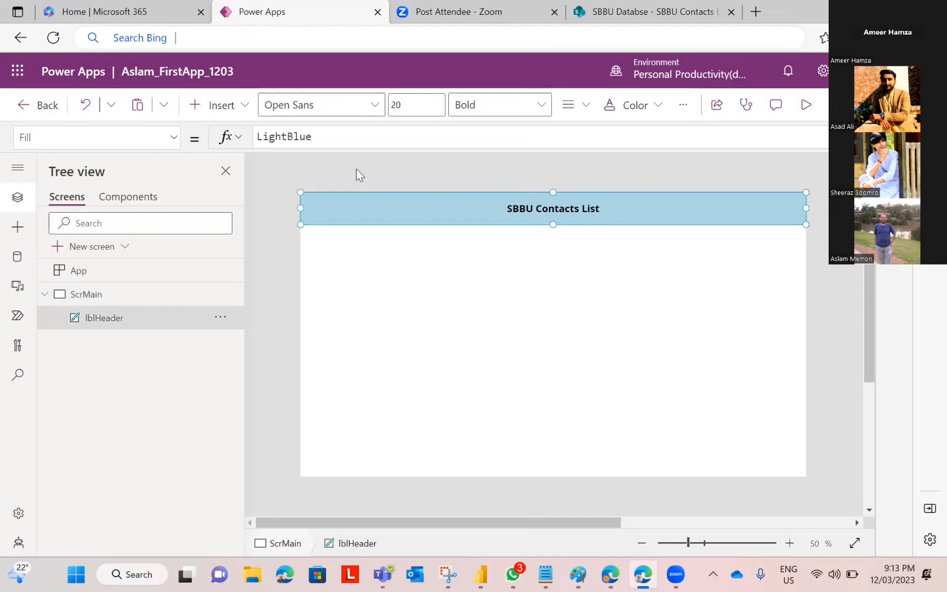
pyautogui.doubleClick(526, 210)
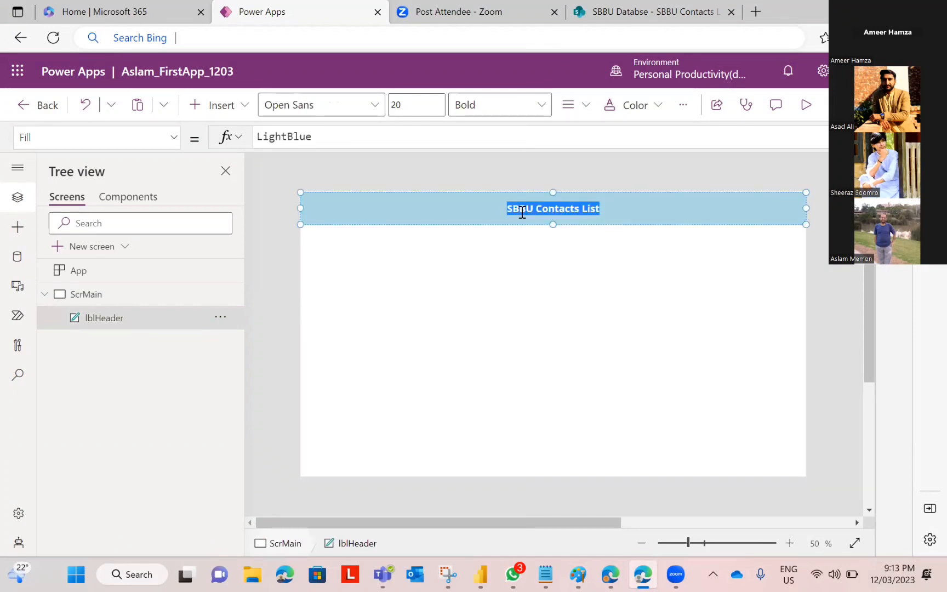
pyautogui.doubleClick(525, 210)
pyautogui.doubleClick(558, 208)
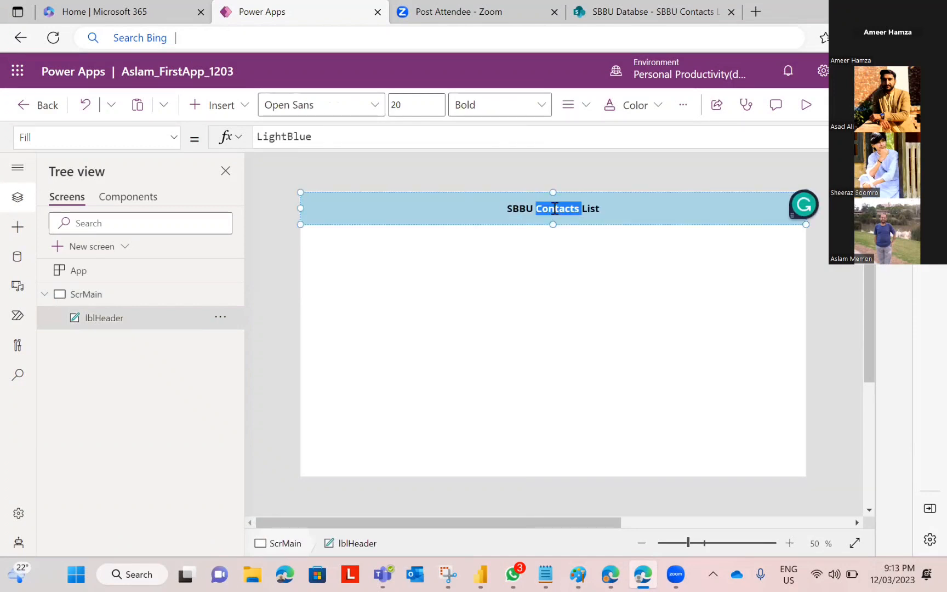
pyautogui.click(603, 211)
pyautogui.write('View')
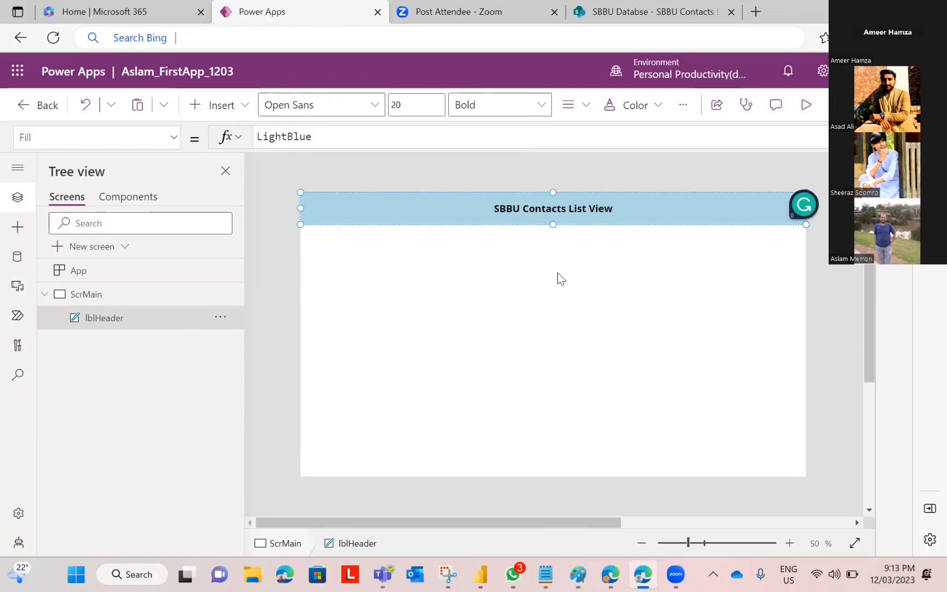
pyautogui.press('Escape')
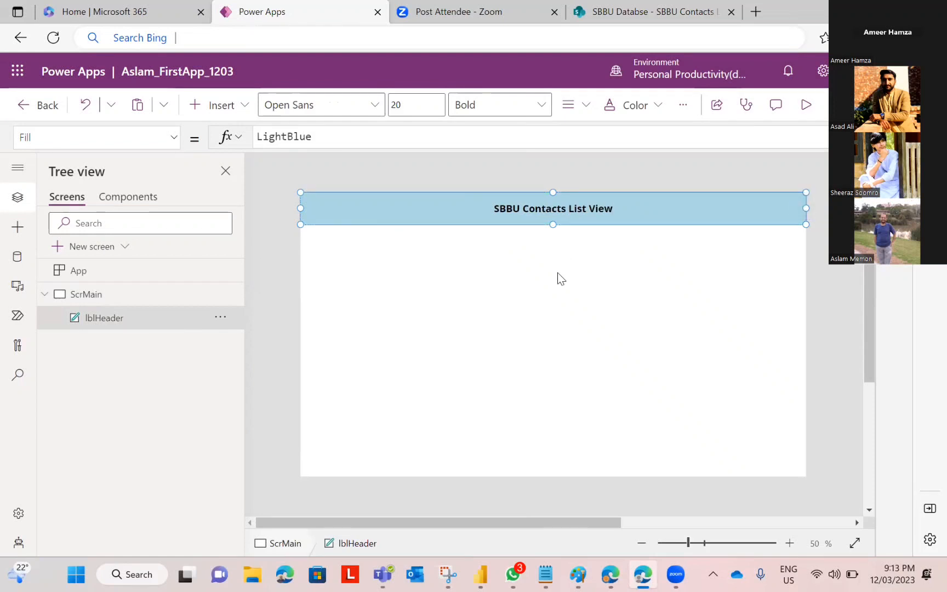
pyautogui.click(538, 290)
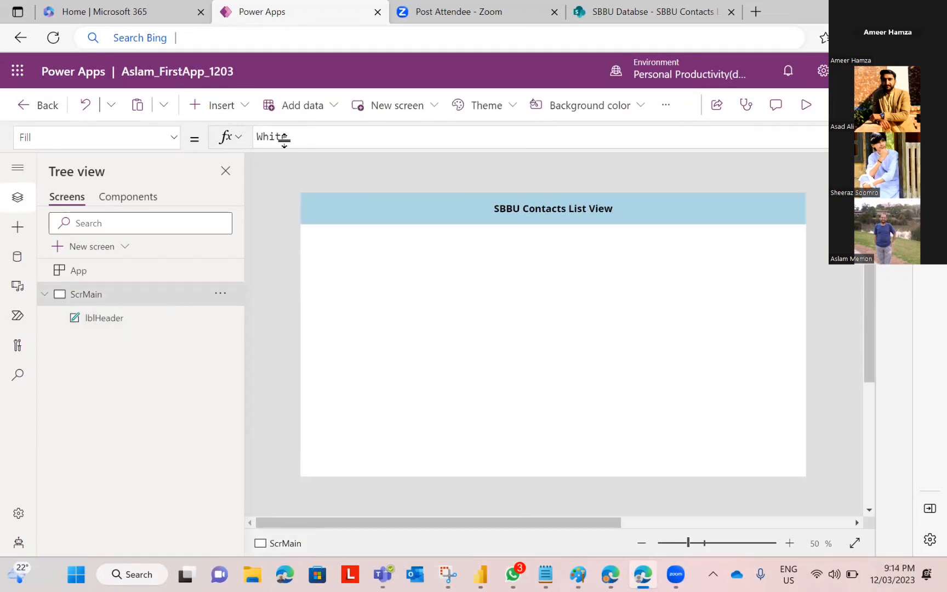
pyautogui.click(225, 110)
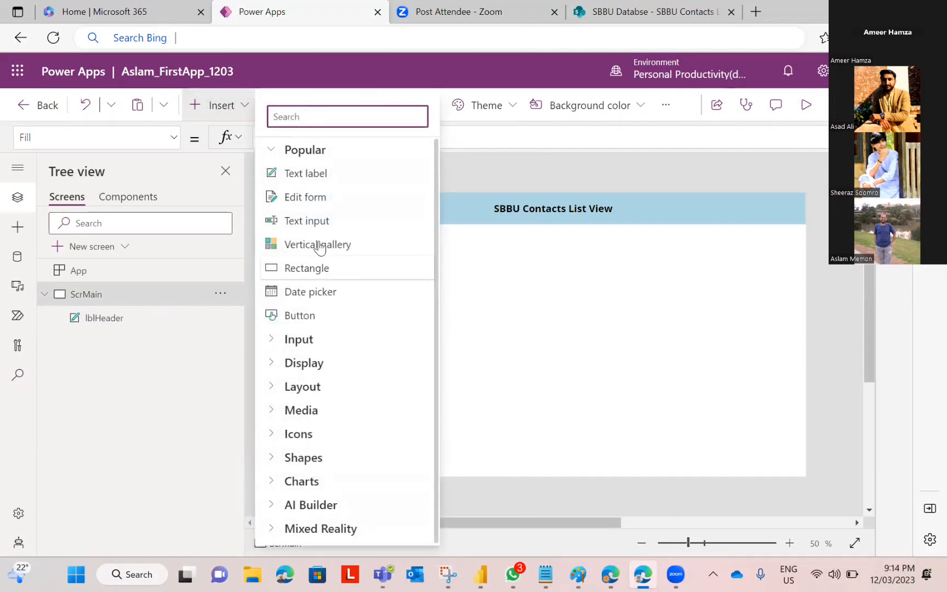
# Step: Select and delete the old Gallery1
pyautogui.click(596, 334)
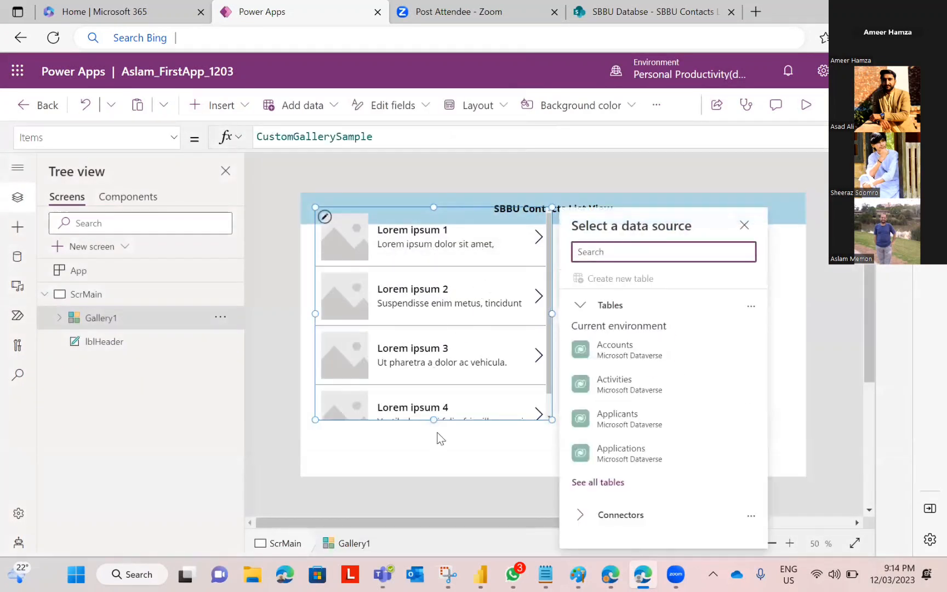
pyautogui.click(744, 224)
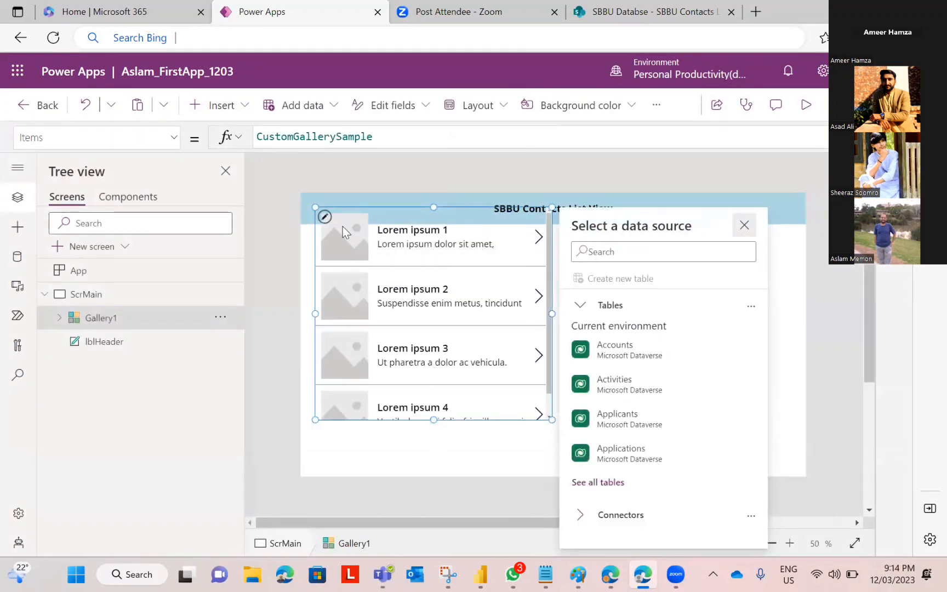
pyautogui.click(387, 211)
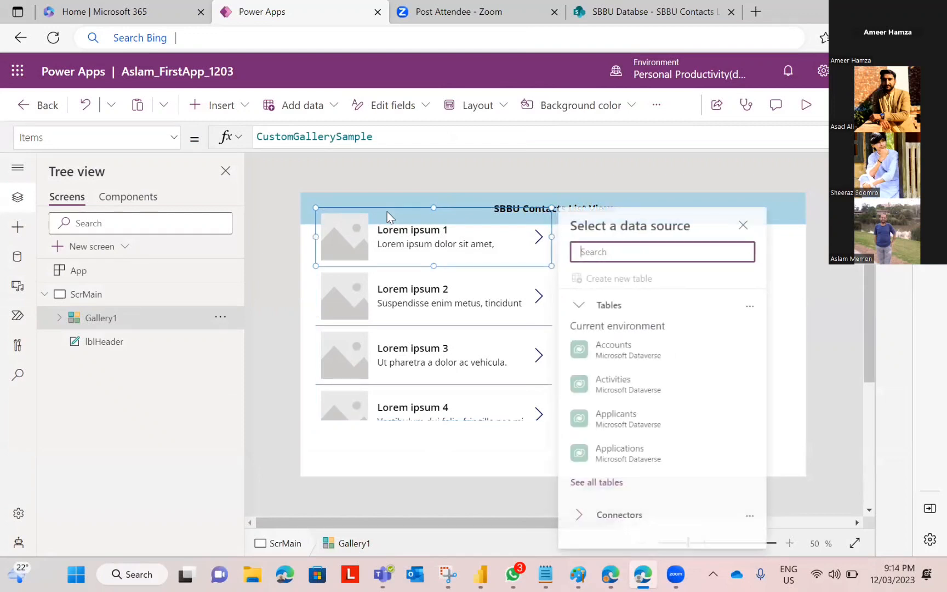
pyautogui.click(382, 290)
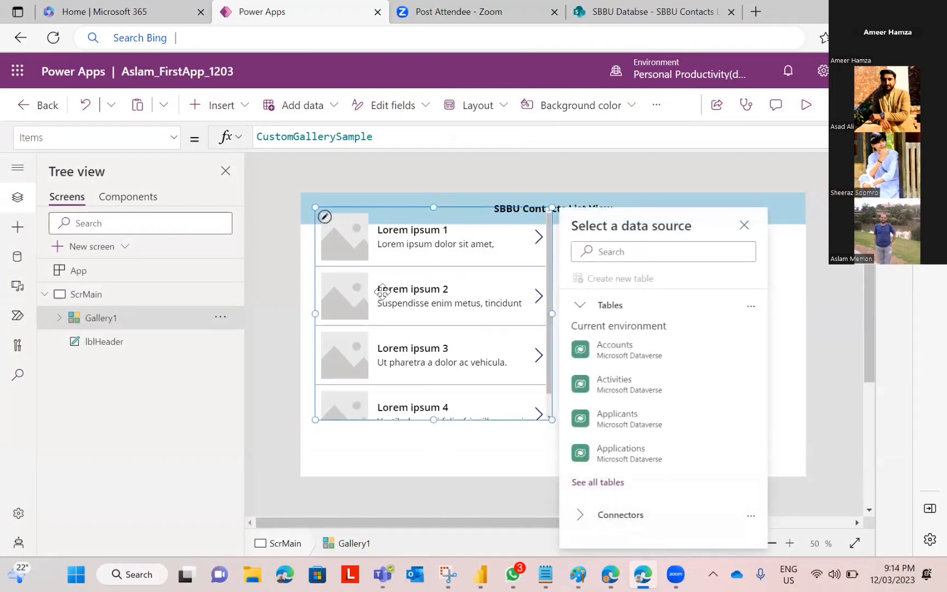
pyautogui.press('Delete')
# Step: Insert a vertical gallery, place it under the header and widen it to full screen width
pyautogui.click(218, 105)
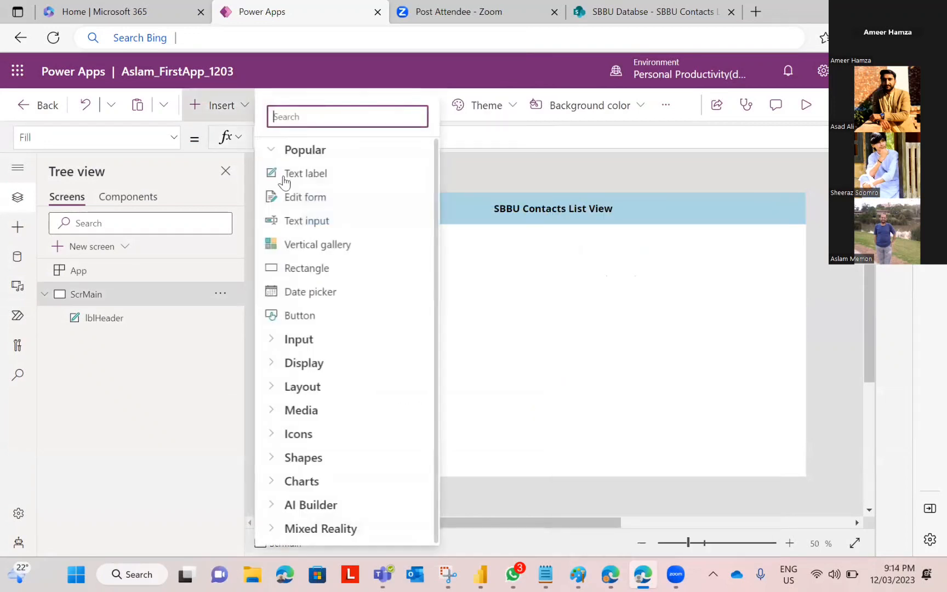
pyautogui.click(318, 244)
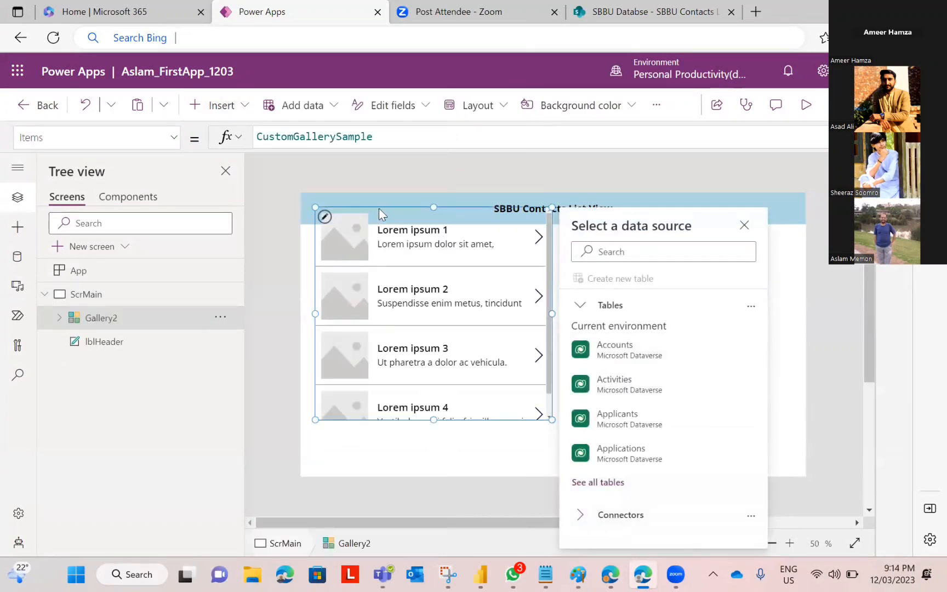
pyautogui.moveTo(378, 208); pyautogui.dragTo(368, 222)
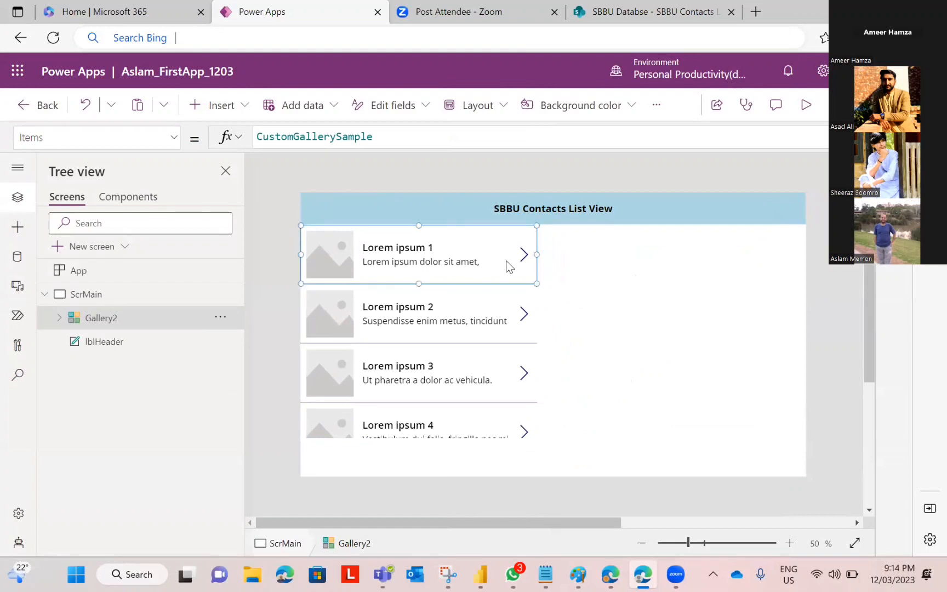
pyautogui.moveTo(536, 254); pyautogui.dragTo(804, 272)
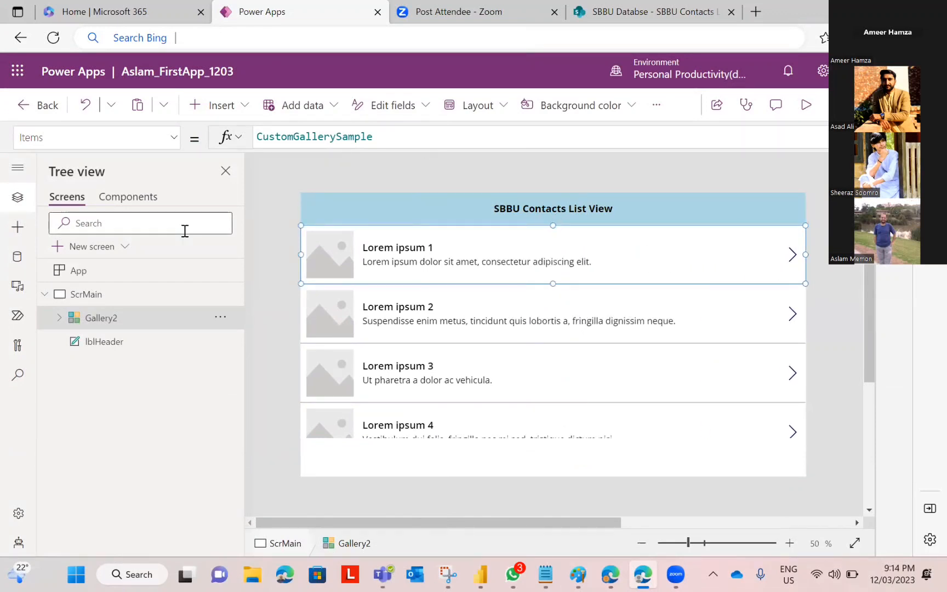
pyautogui.click(599, 348)
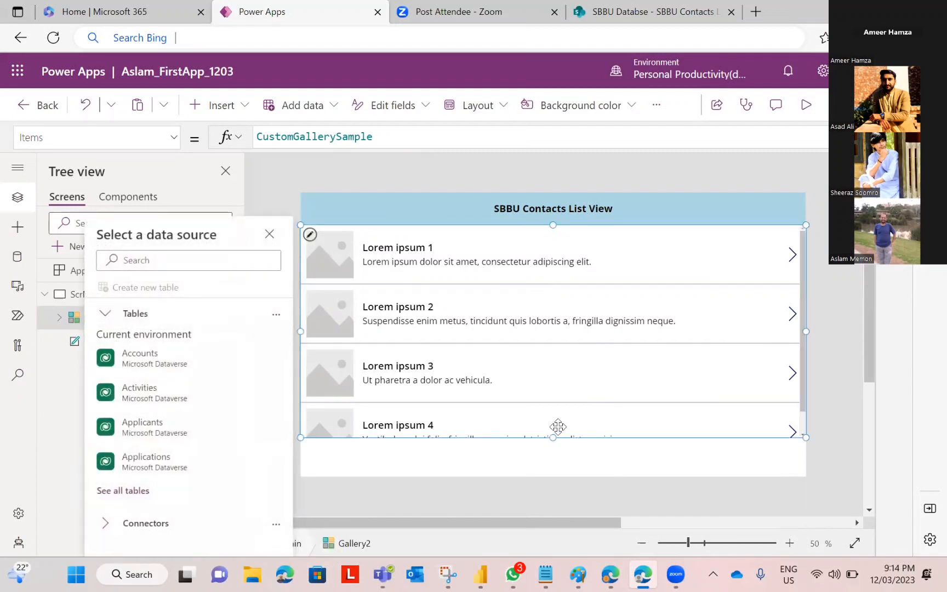
# Step: Stretch Gallery2 downward so four full rows fit
pyautogui.moveTo(554, 437); pyautogui.dragTo(548, 474)
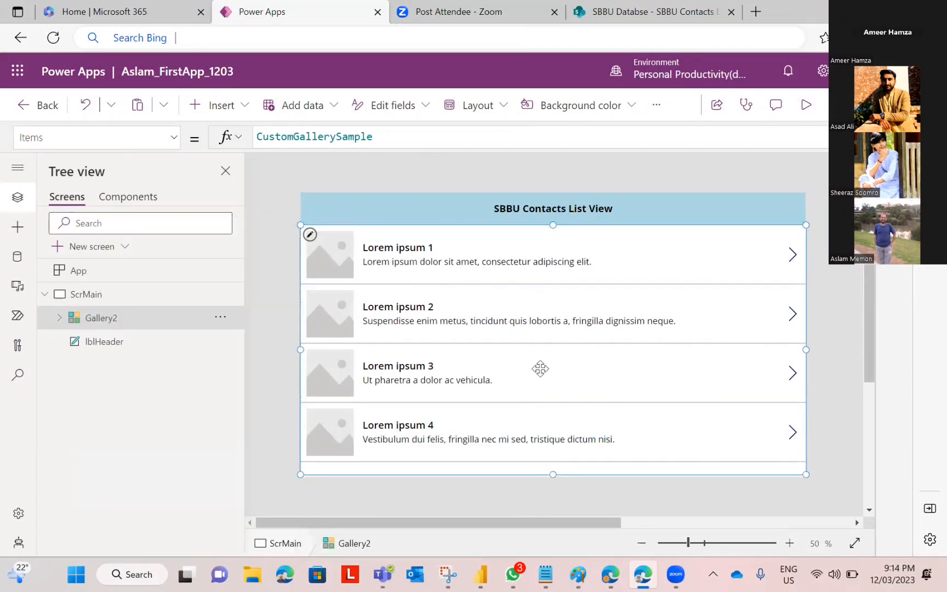
pyautogui.click(526, 284)
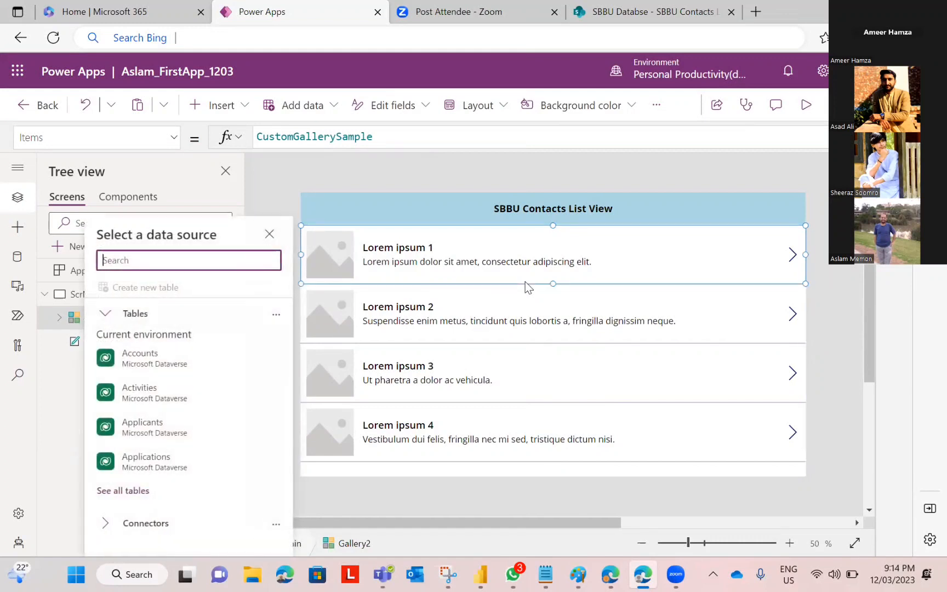
pyautogui.click(52, 389)
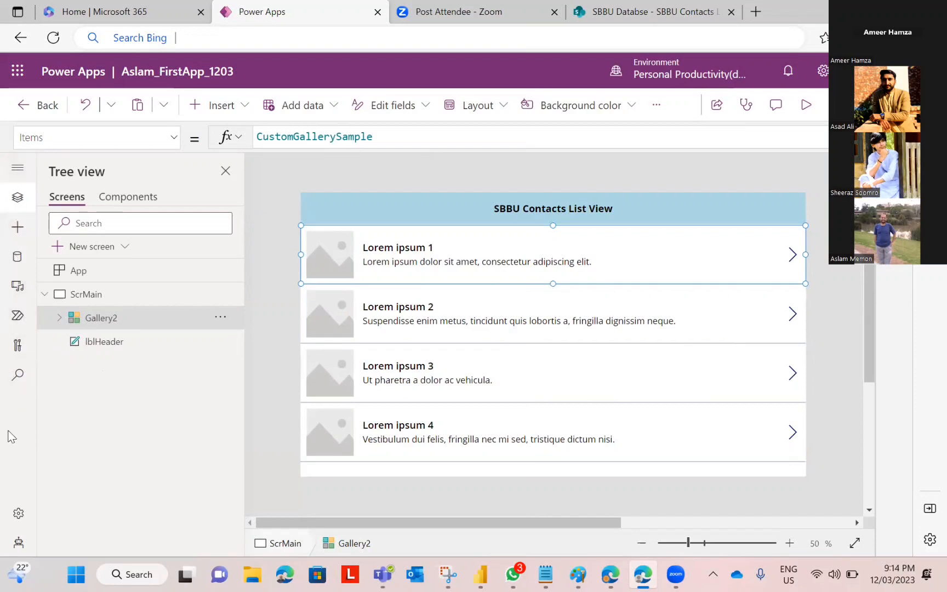
# Step: In the Data pane, search data sources for 'share', pick SharePoint, then cancel the connection
pyautogui.click(15, 266)
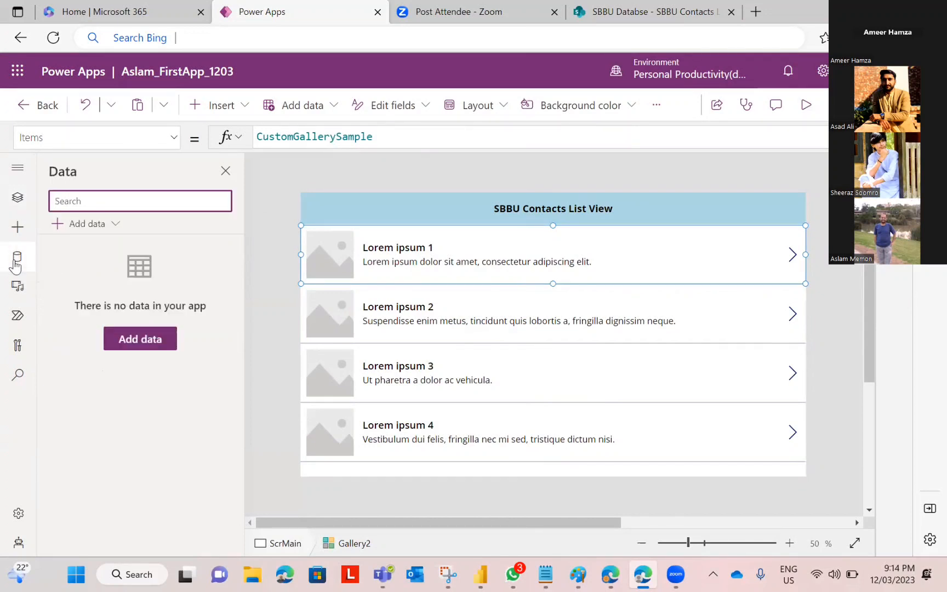
pyautogui.write('s')
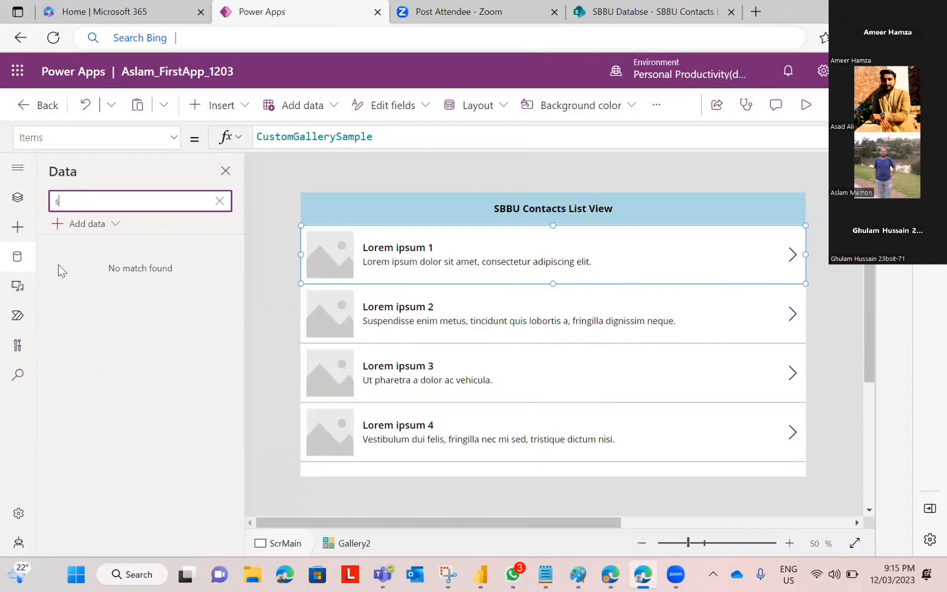
pyautogui.press('BackSpace')
pyautogui.click(88, 224)
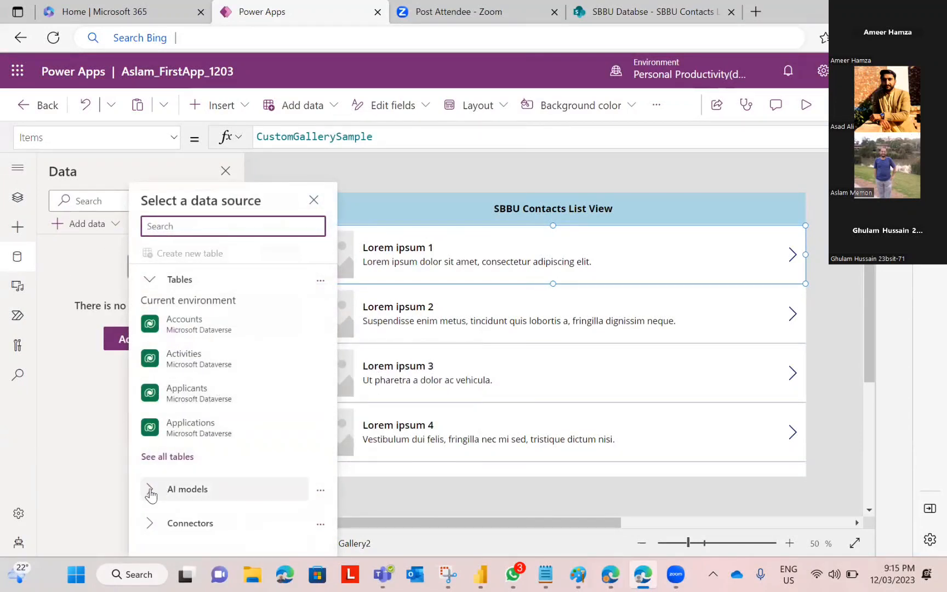
pyautogui.click(186, 489)
pyautogui.scroll(-3, 213, 377)
pyautogui.scroll(3, 207, 454)
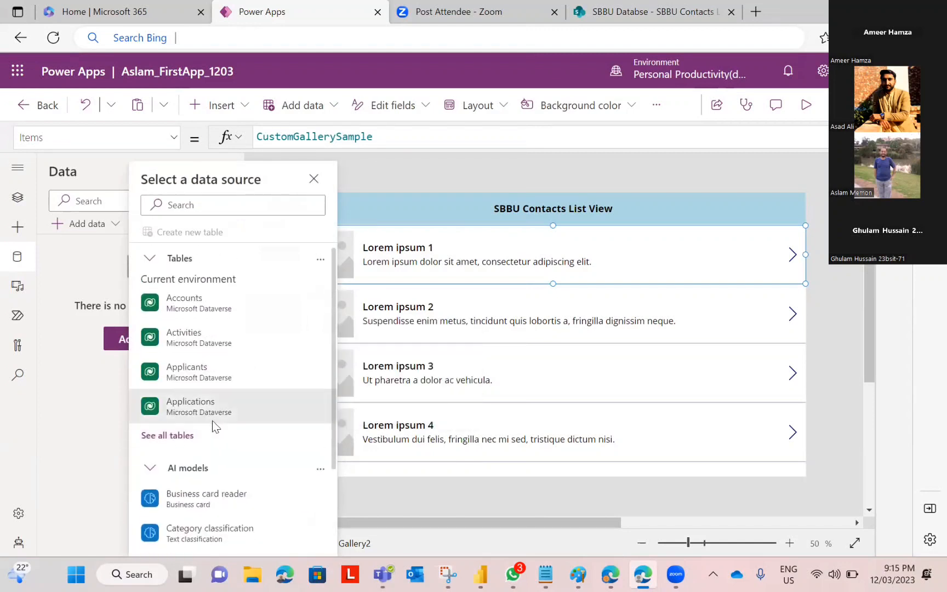
pyautogui.click(178, 204)
pyautogui.write('s')
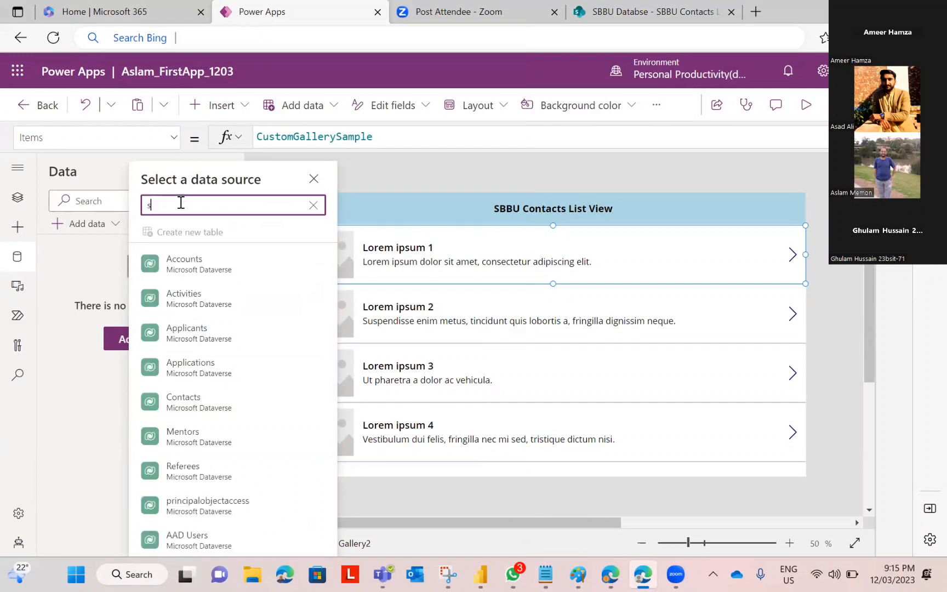
pyautogui.write('hare')
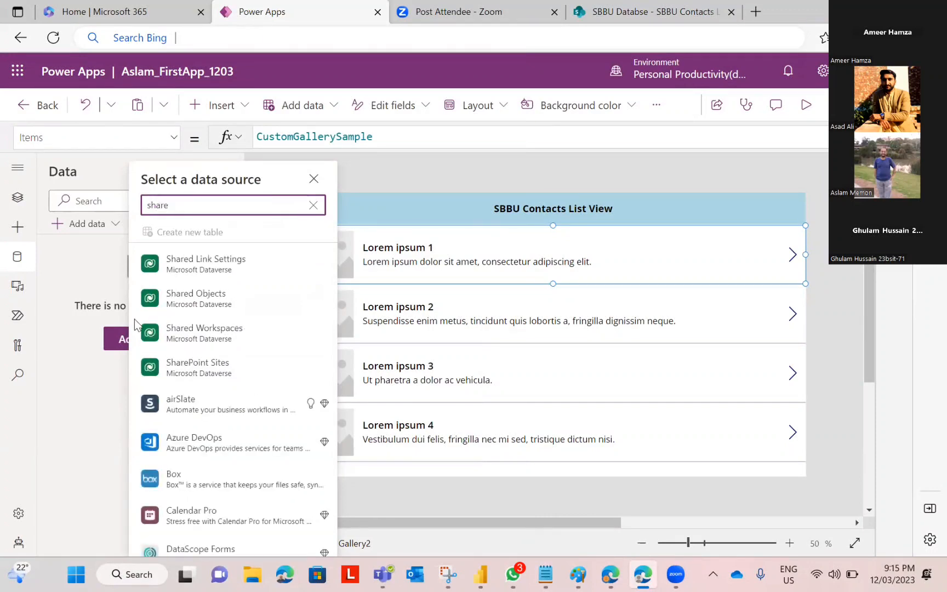
pyautogui.scroll(-1, 137, 337)
pyautogui.scroll(-5, 137, 337)
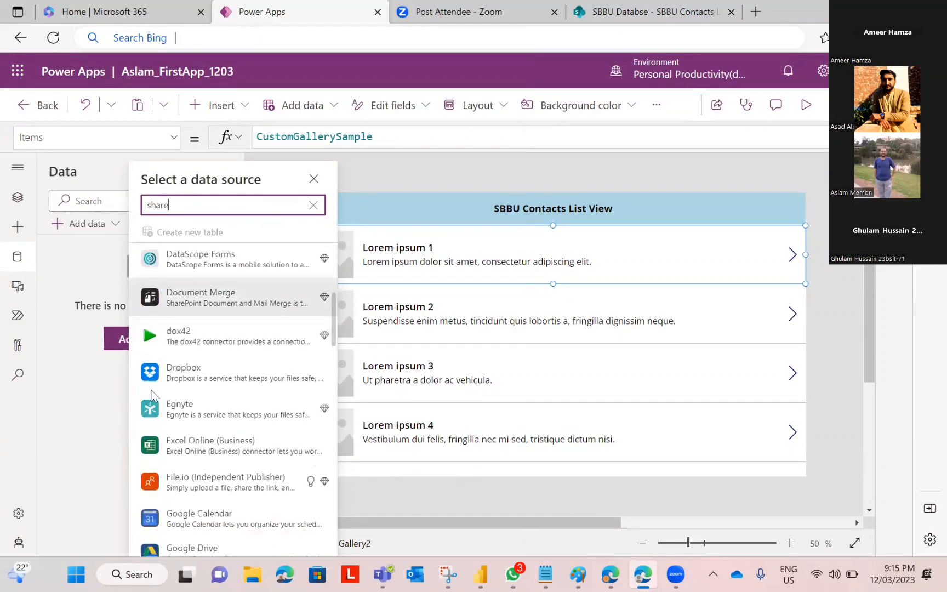
pyautogui.scroll(-10, 152, 438)
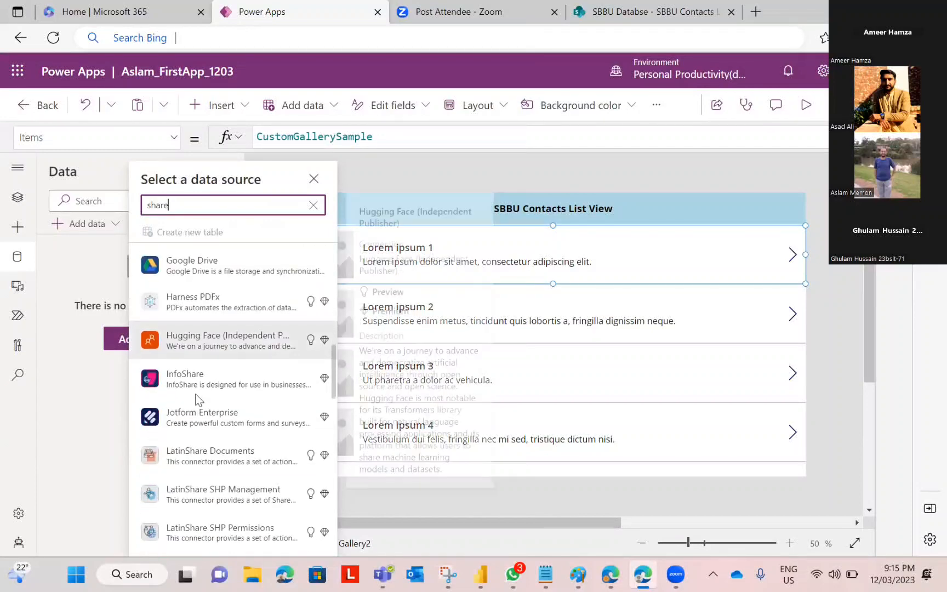
pyautogui.scroll(-10, 207, 440)
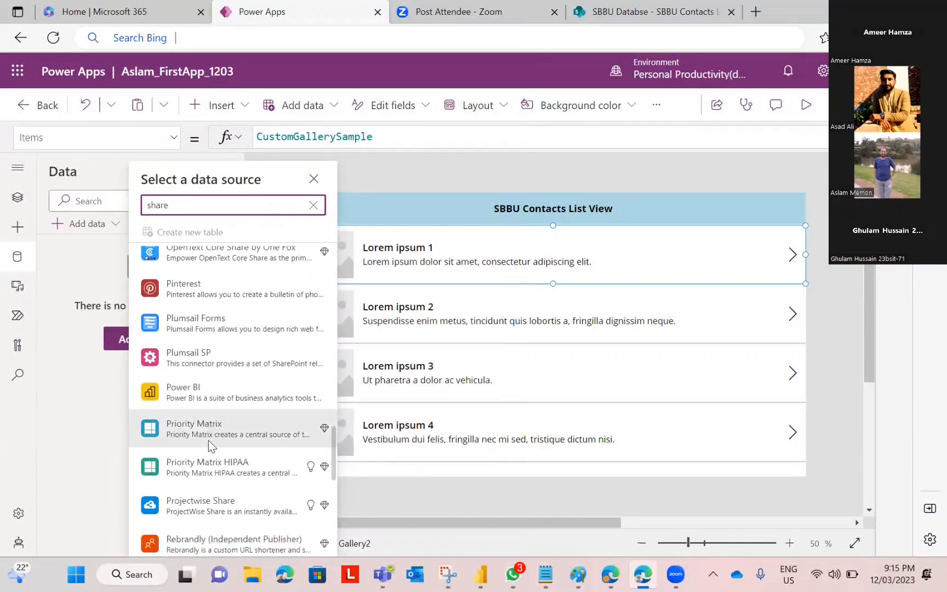
pyautogui.click(192, 437)
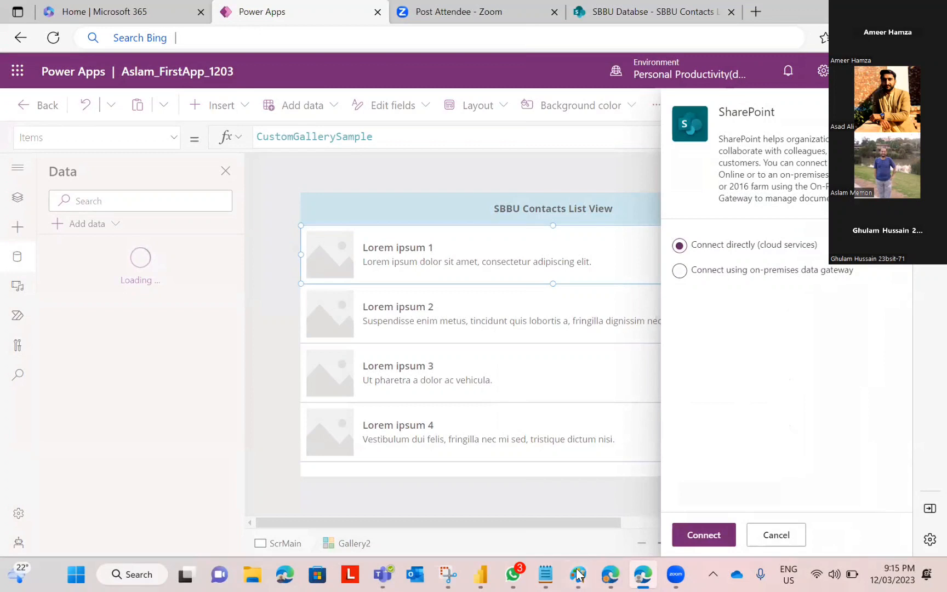
pyautogui.click(137, 282)
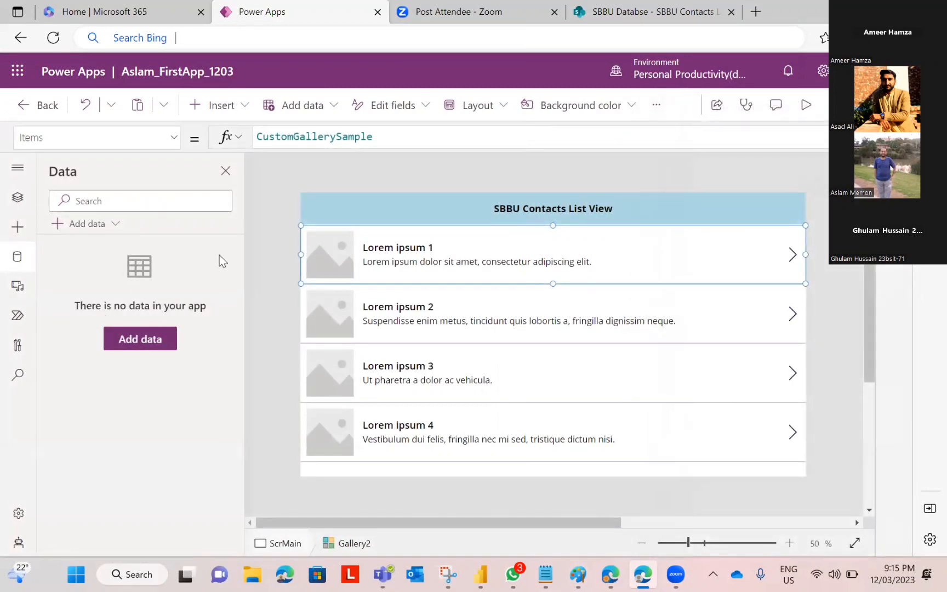
# Step: Search data sources for 'sharepoint' and choose a direct cloud SharePoint connection
pyautogui.click(141, 339)
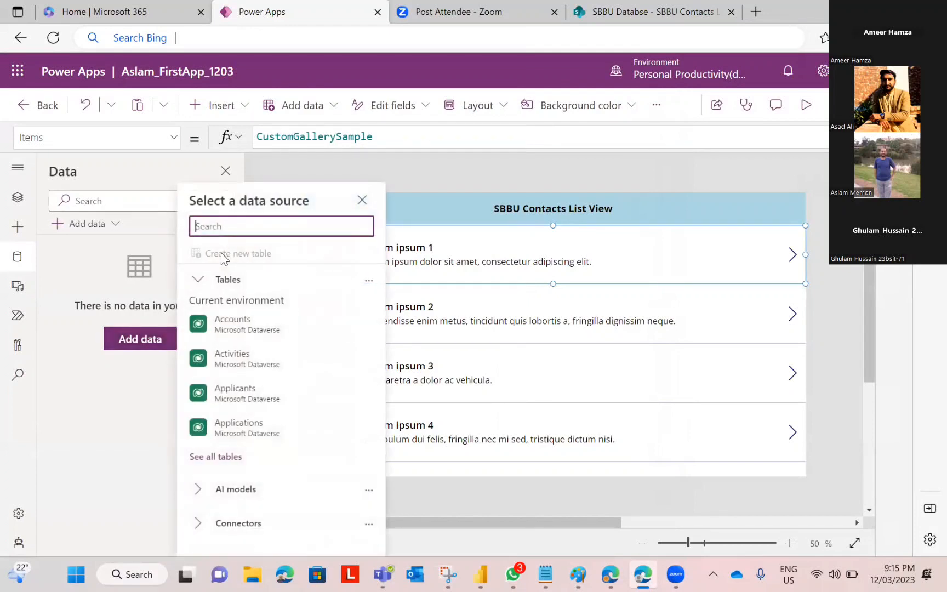
pyautogui.write('share')
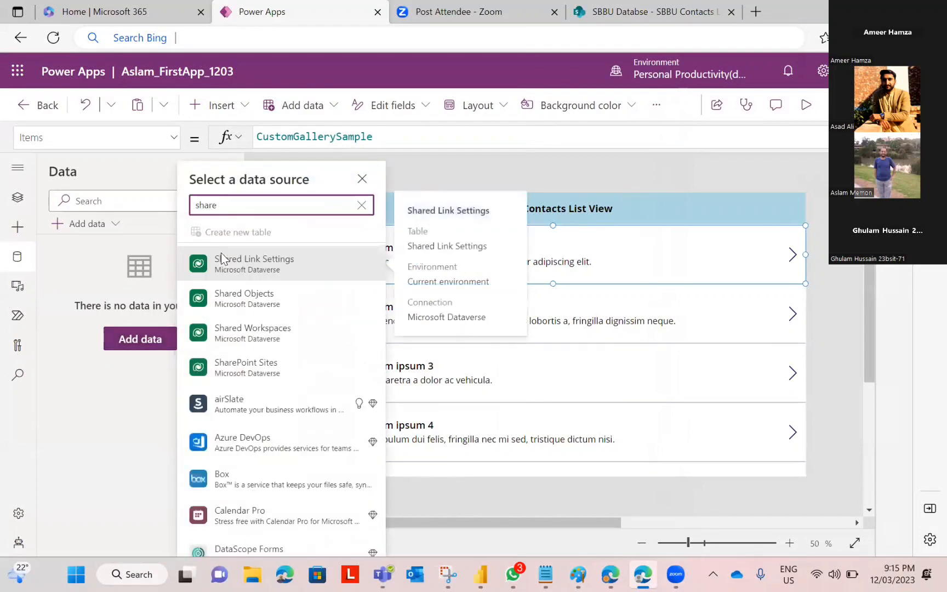
pyautogui.write('point')
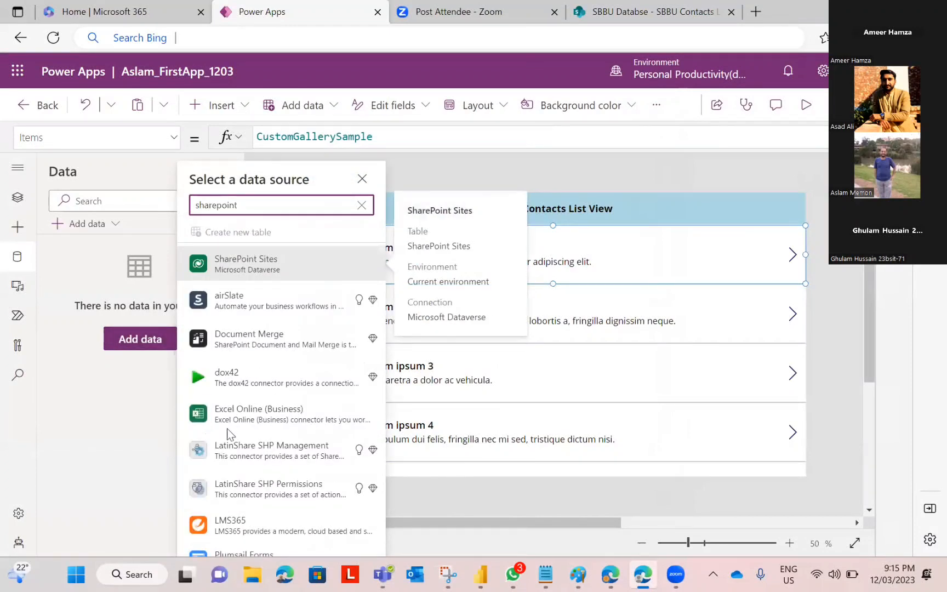
pyautogui.scroll(-3, 227, 432)
pyautogui.scroll(-3, 227, 437)
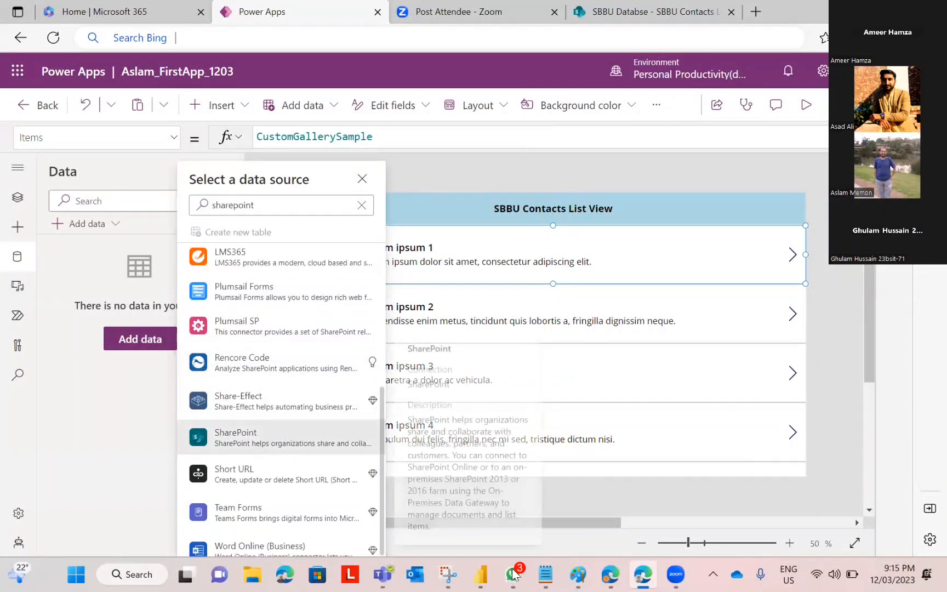
pyautogui.press('Return')
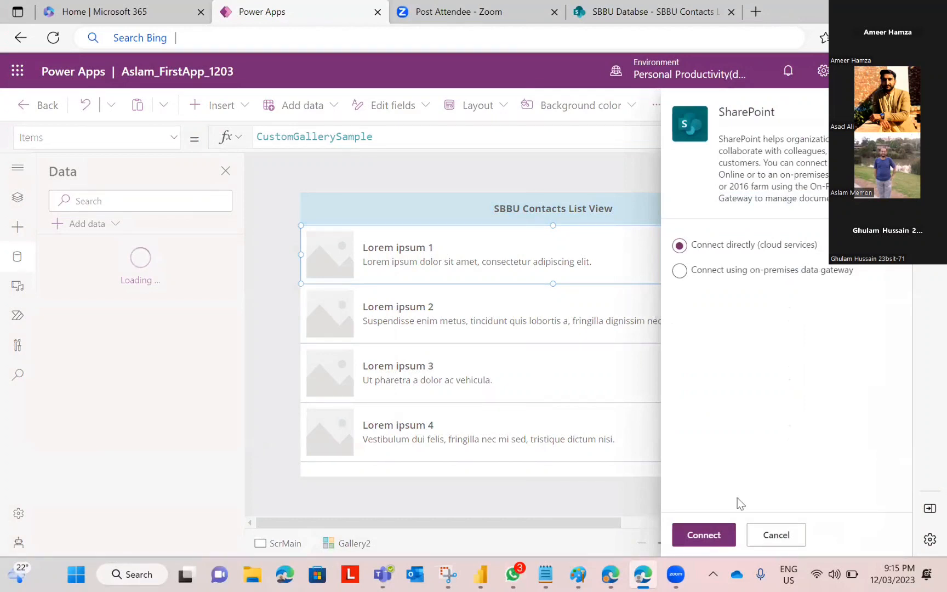
pyautogui.click(703, 533)
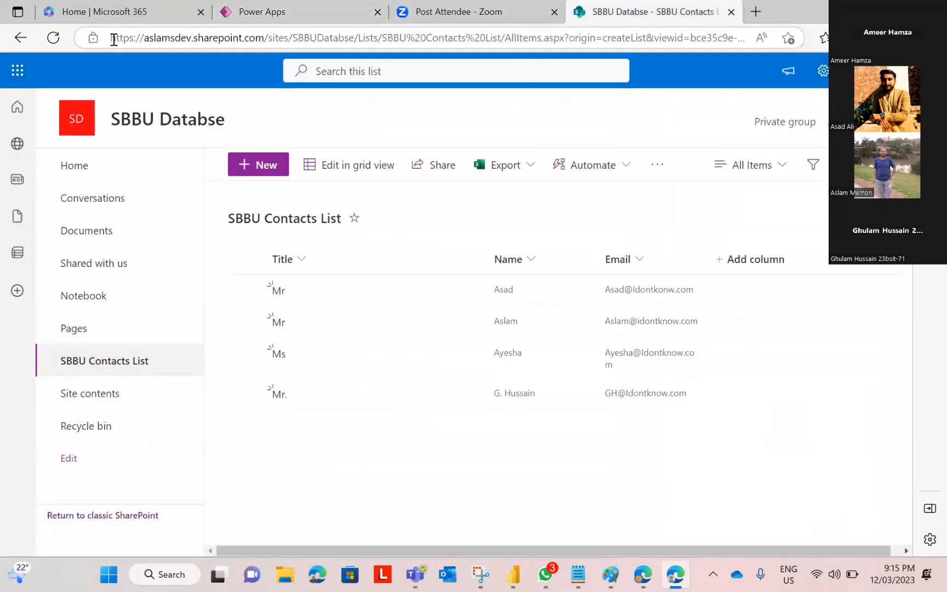
# Step: Paste the copied SBBU Databse site address into the site box and connect
pyautogui.moveTo(354, 38); pyautogui.dragTo(111, 41)
pyautogui.hotkey('ctrl', 'c')
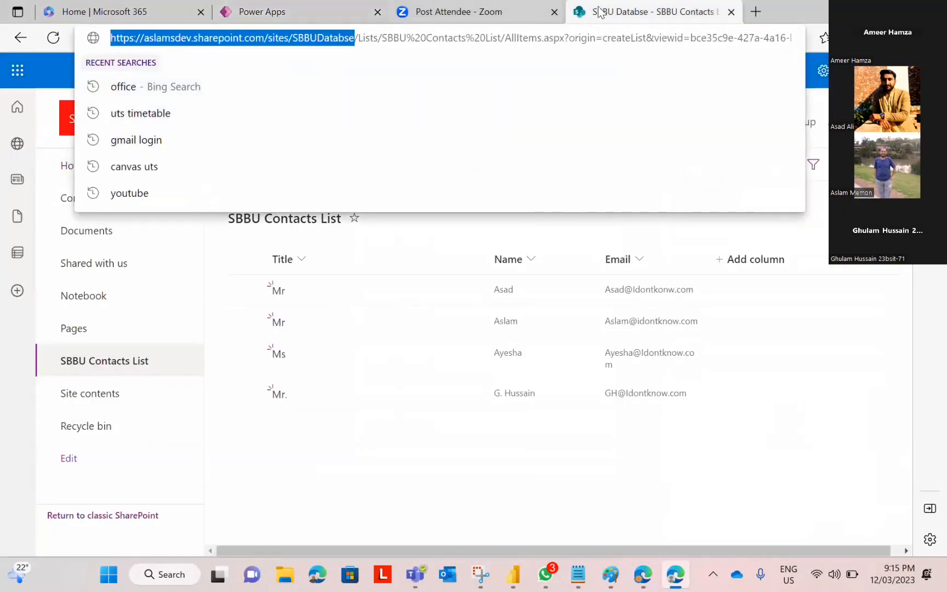
pyautogui.click(307, 11)
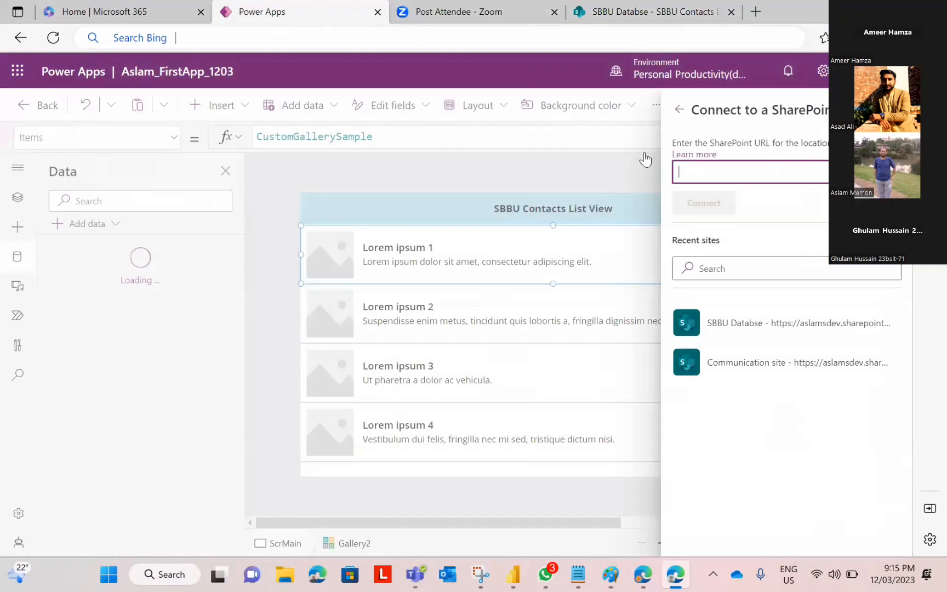
pyautogui.hotkey('ctrl', 'v')
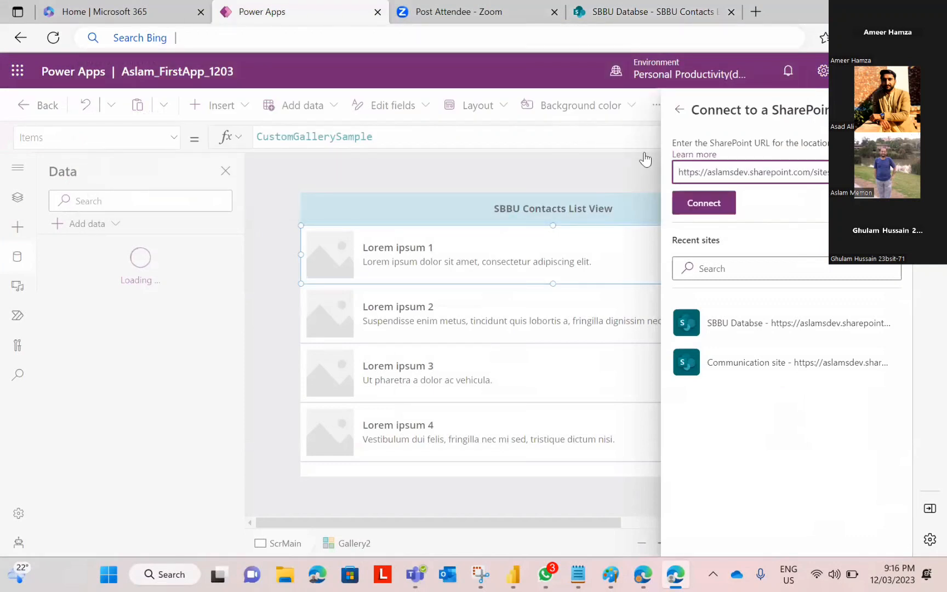
pyautogui.click(701, 202)
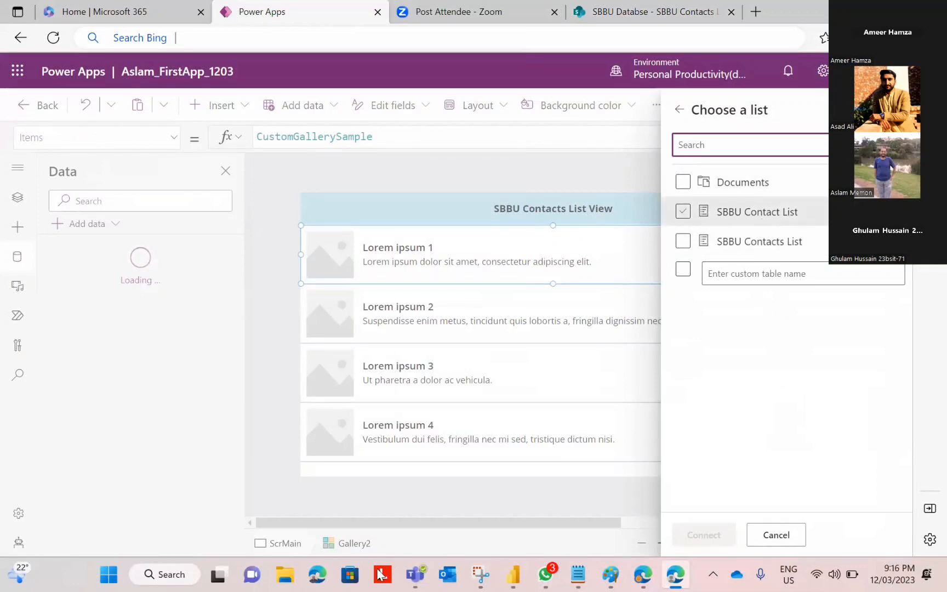
# Step: Check the list names in the SharePoint site contents, then connect SBBU Contacts List to the app
pyautogui.click(607, 19)
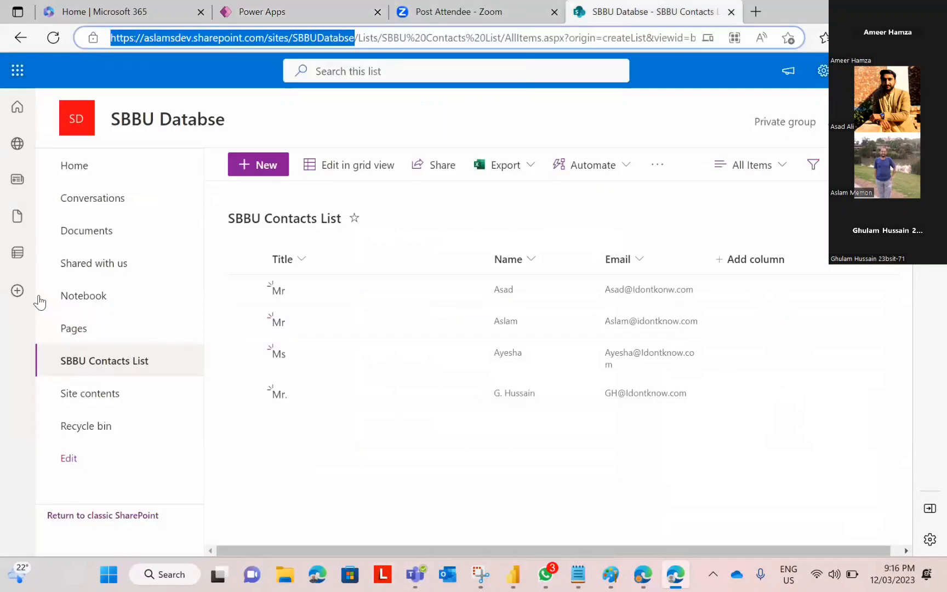
pyautogui.click(91, 393)
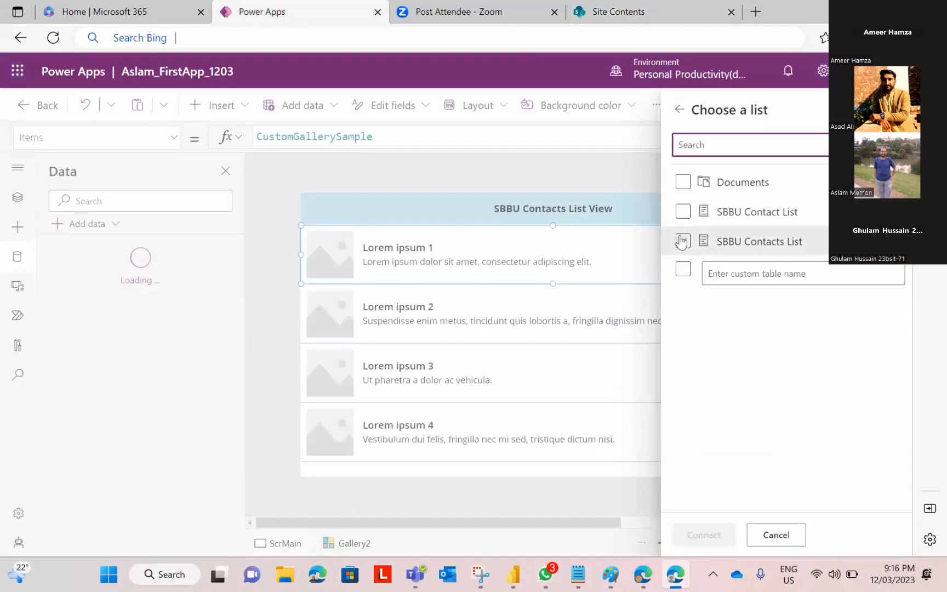
pyautogui.click(682, 241)
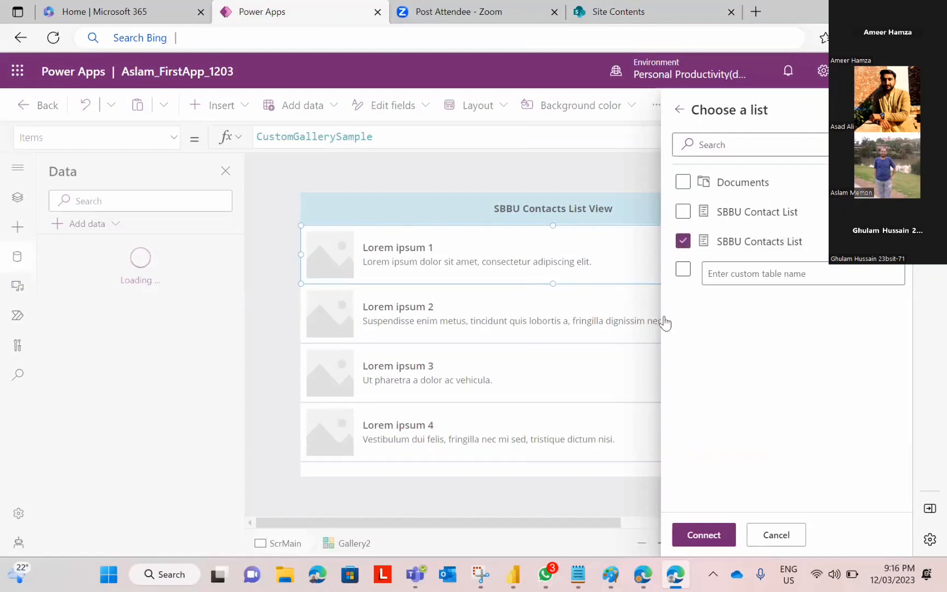
pyautogui.click(699, 540)
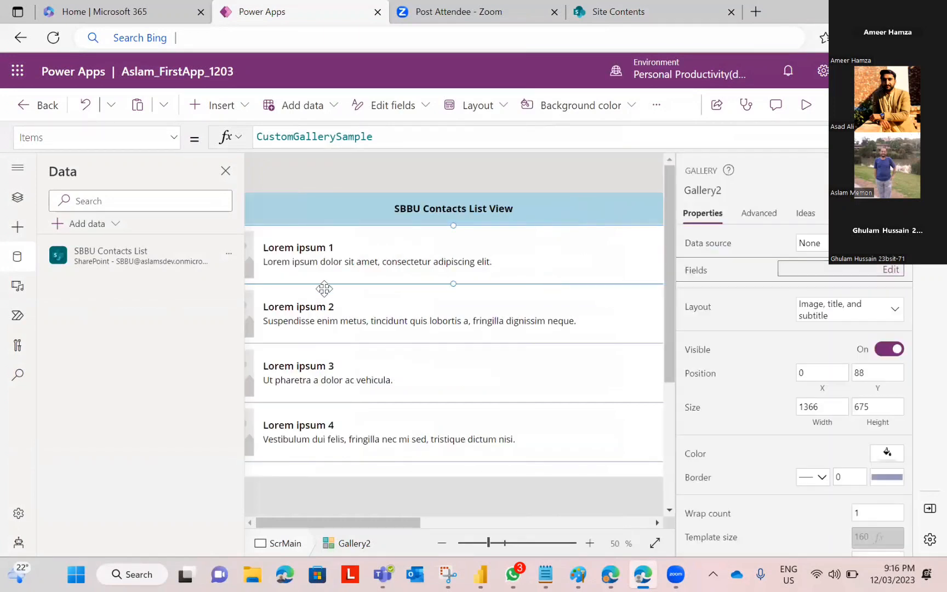
# Step: Bind Gallery2's Items to SBBU Contacts List so it shows the four contacts' titles and names
pyautogui.click(376, 249)
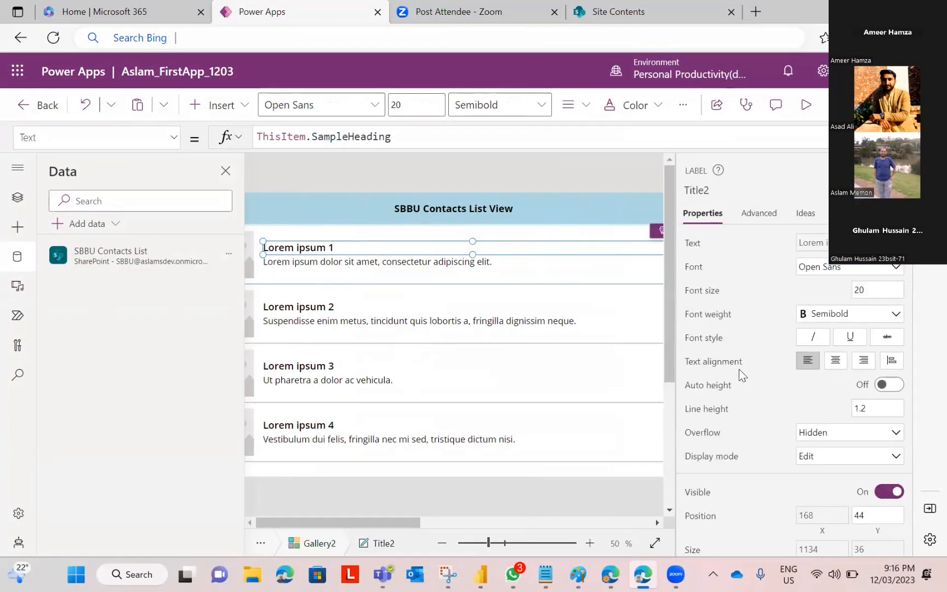
pyautogui.click(755, 341)
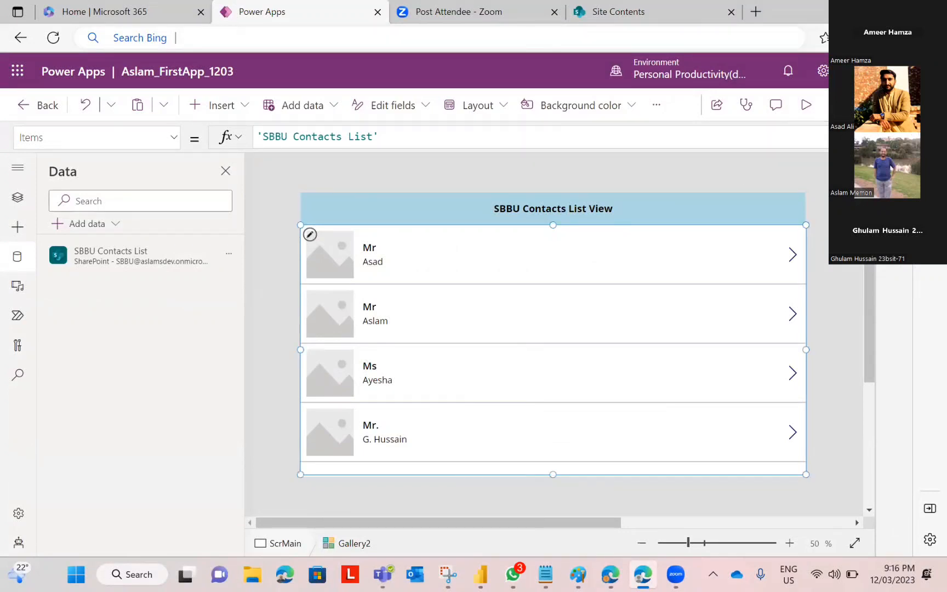
# Step: Switch Gallery2's layout to Title, subtitle, and body so each contact's email appears
pyautogui.click(894, 170)
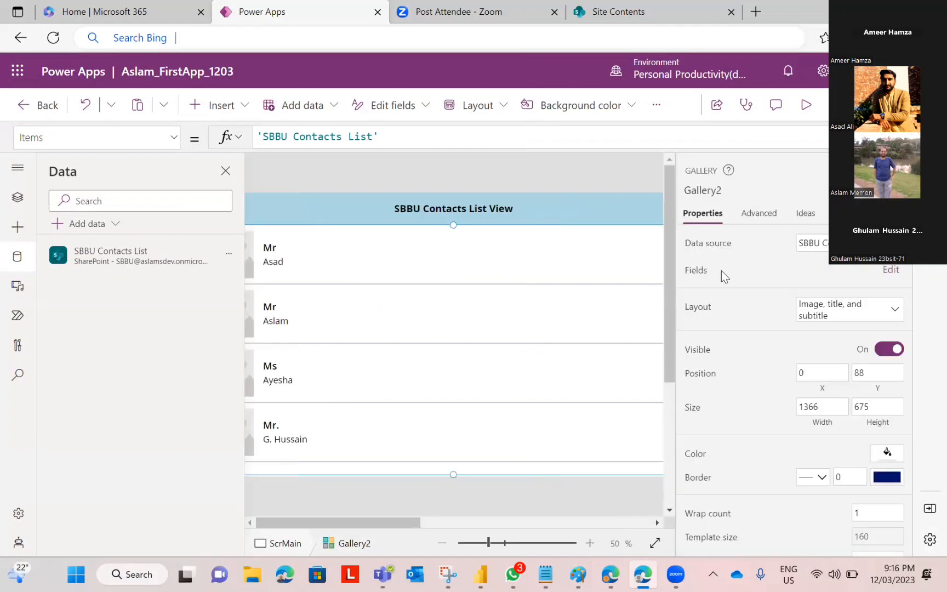
pyautogui.click(898, 309)
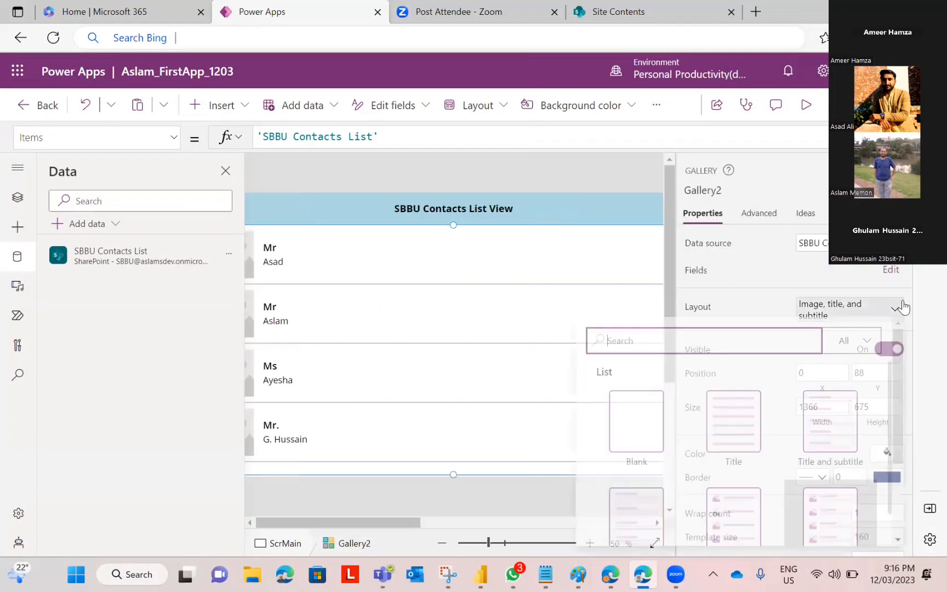
pyautogui.click(739, 291)
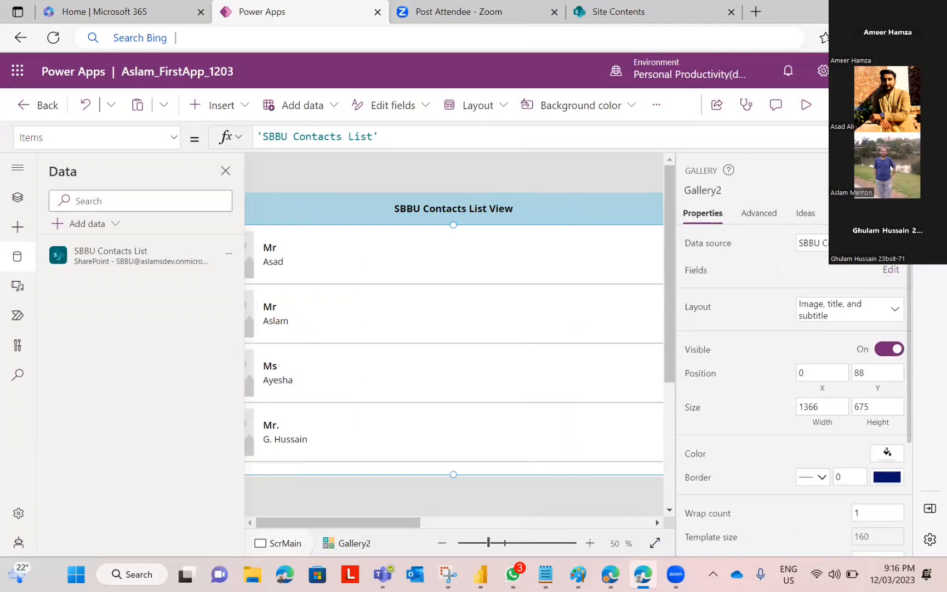
pyautogui.click(891, 313)
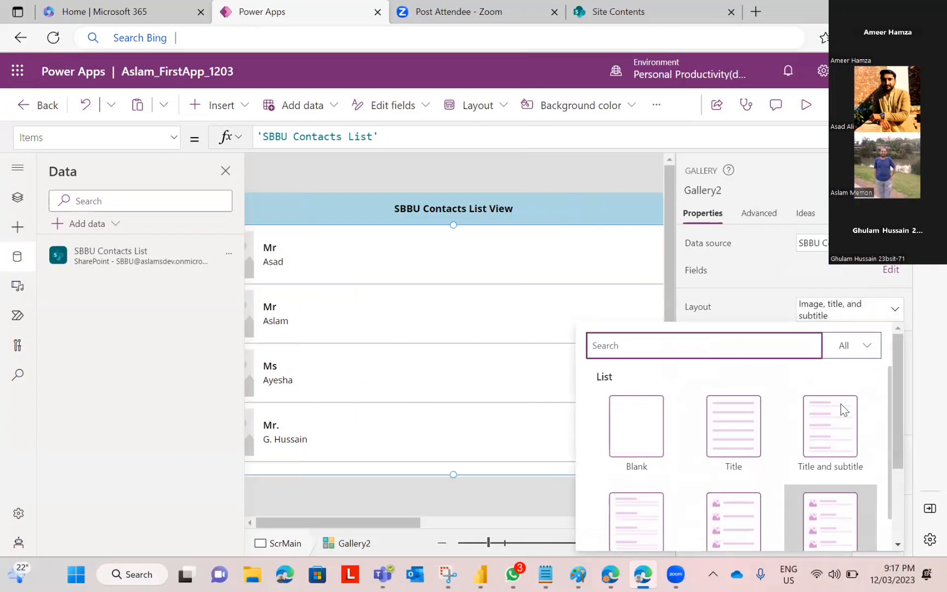
pyautogui.scroll(-2, 795, 455)
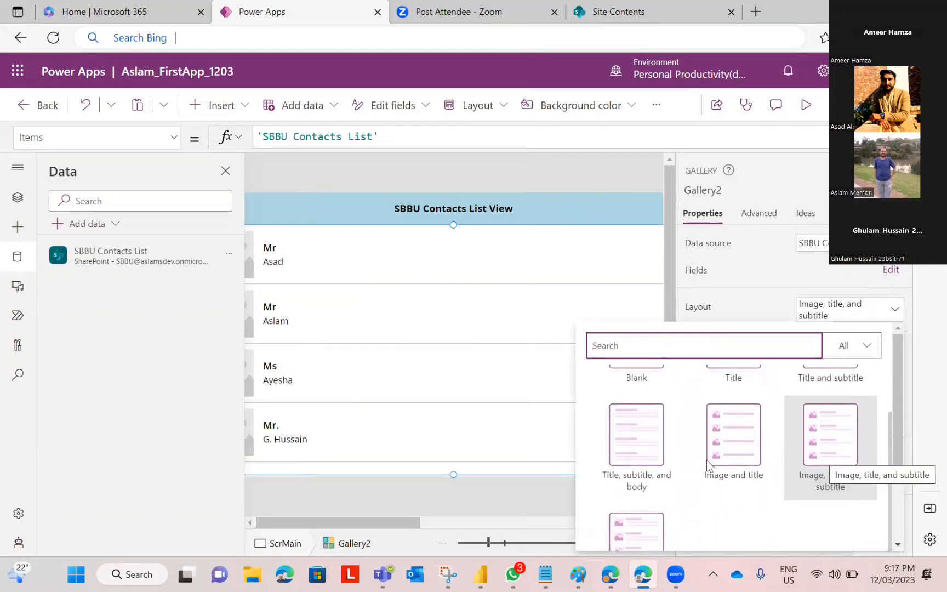
pyautogui.click(633, 443)
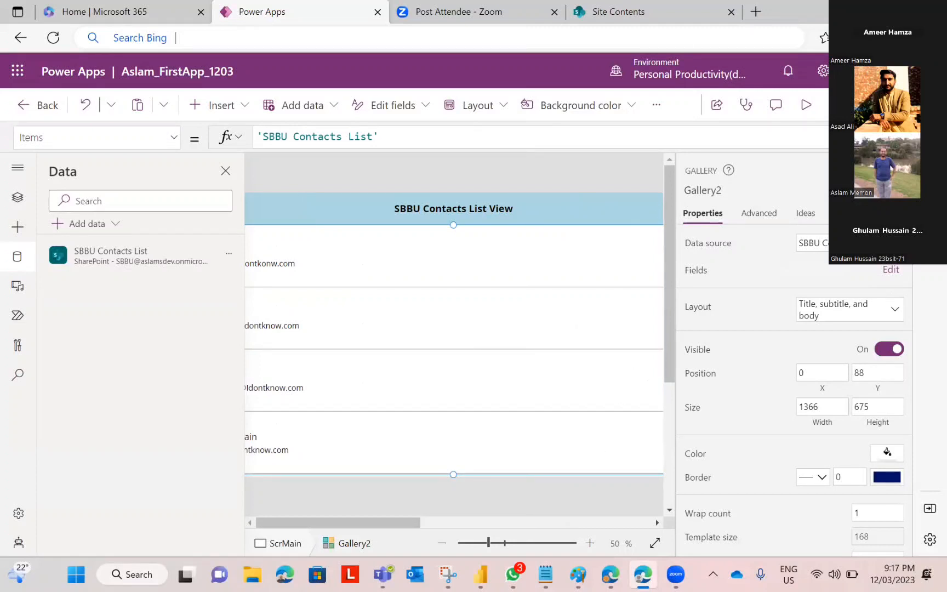
pyautogui.click(898, 170)
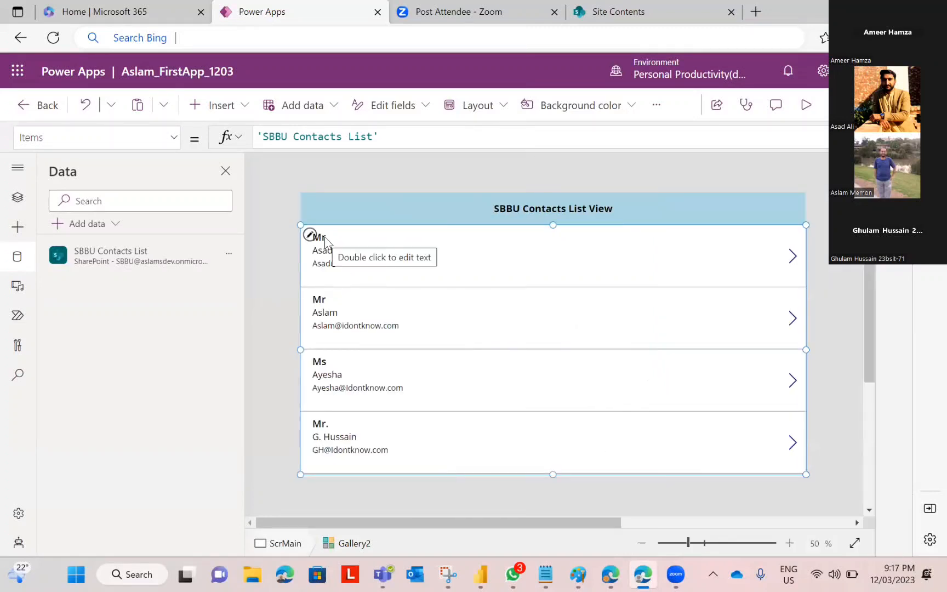
pyautogui.click(806, 107)
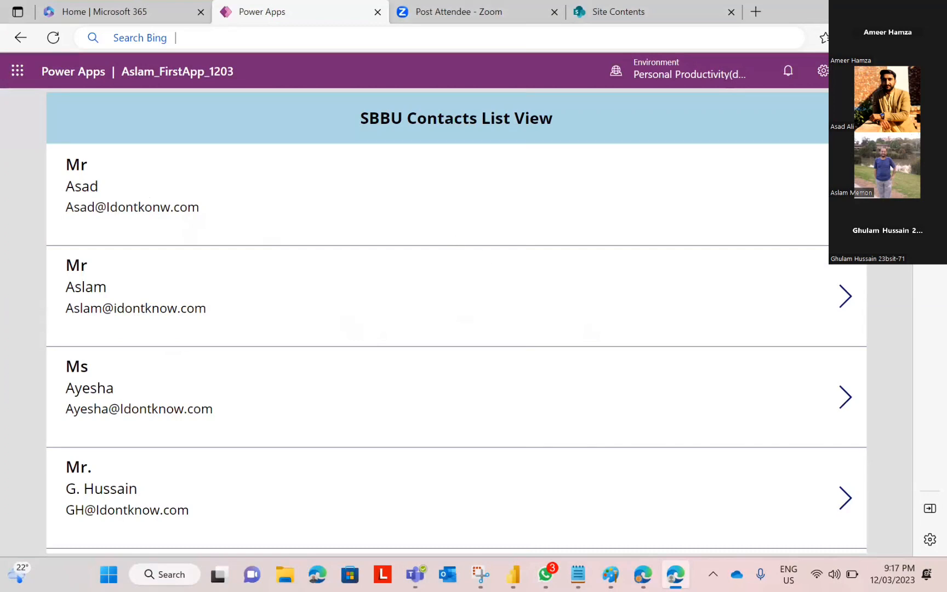
pyautogui.press('Escape')
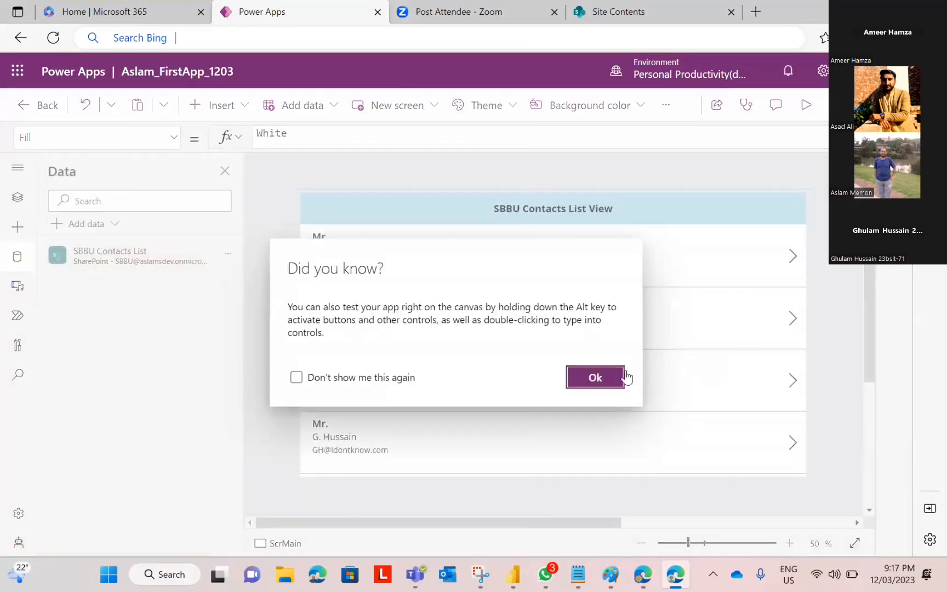
pyautogui.click(612, 378)
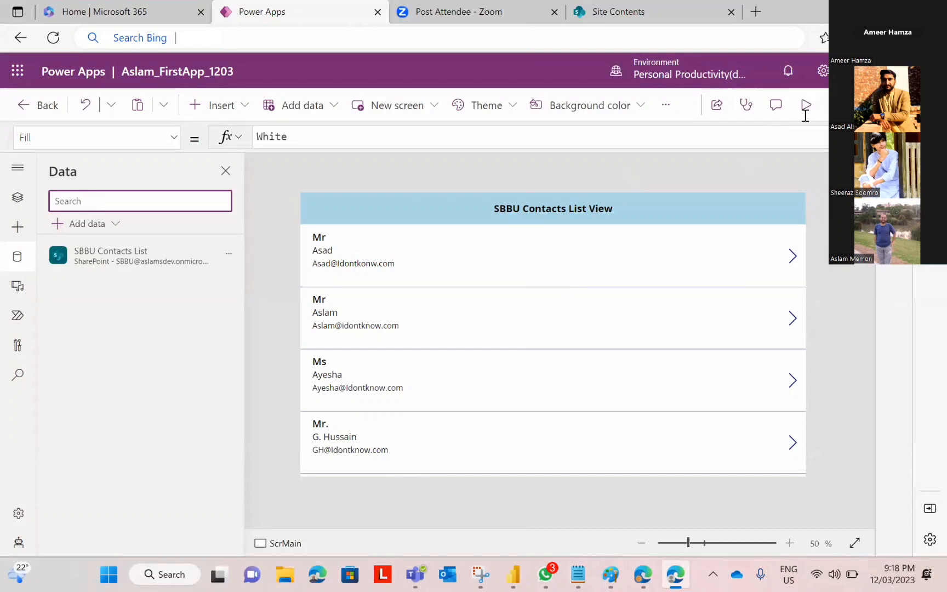
# Step: Save the contacts app and publish this version, then select the first contact's arrow icon
pyautogui.click(832, 104)
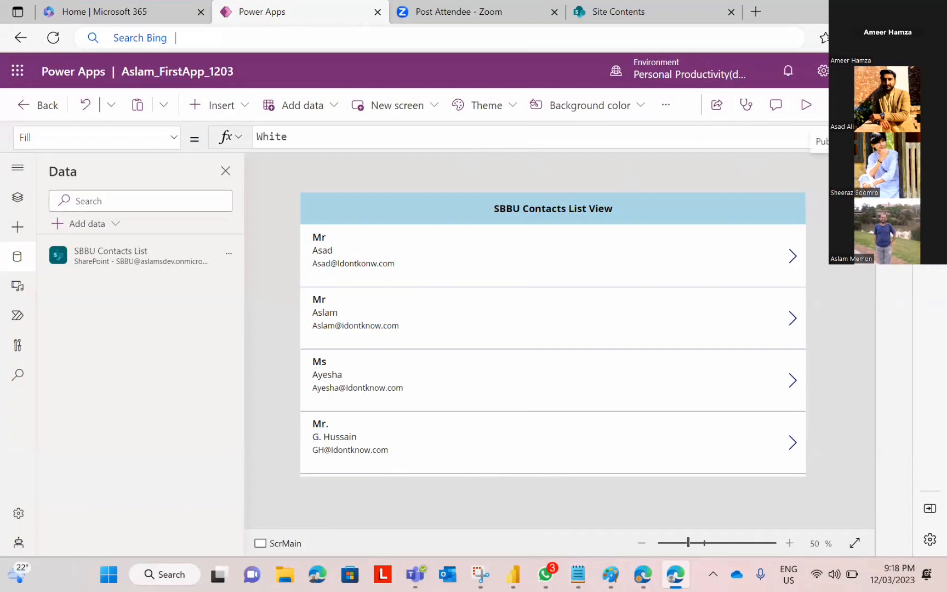
pyautogui.click(801, 118)
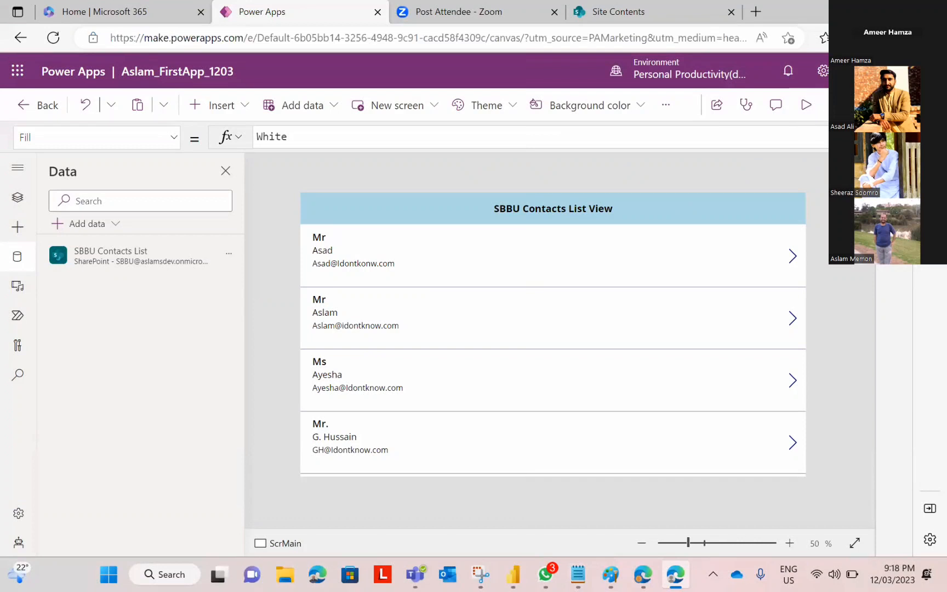
pyautogui.click(819, 141)
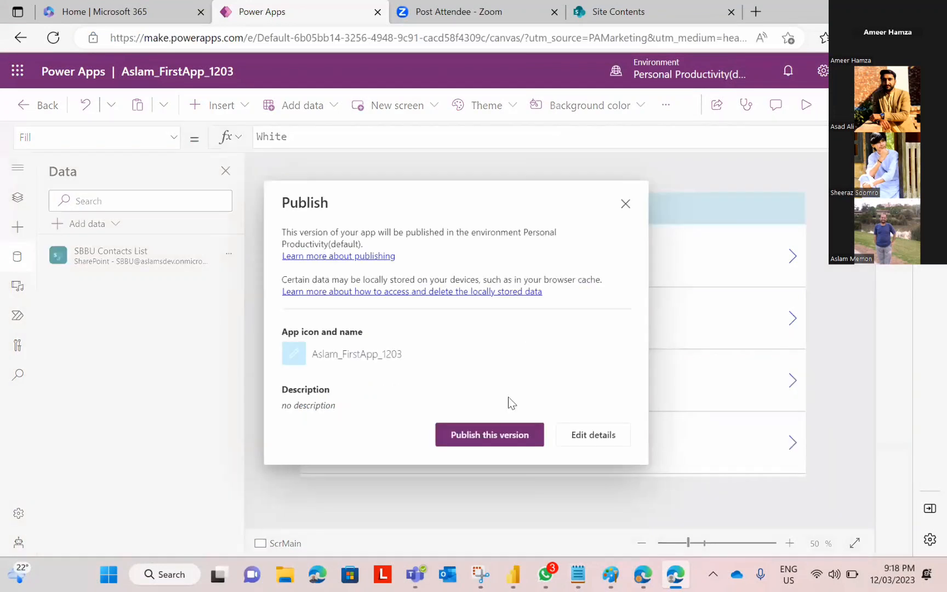
pyautogui.click(477, 438)
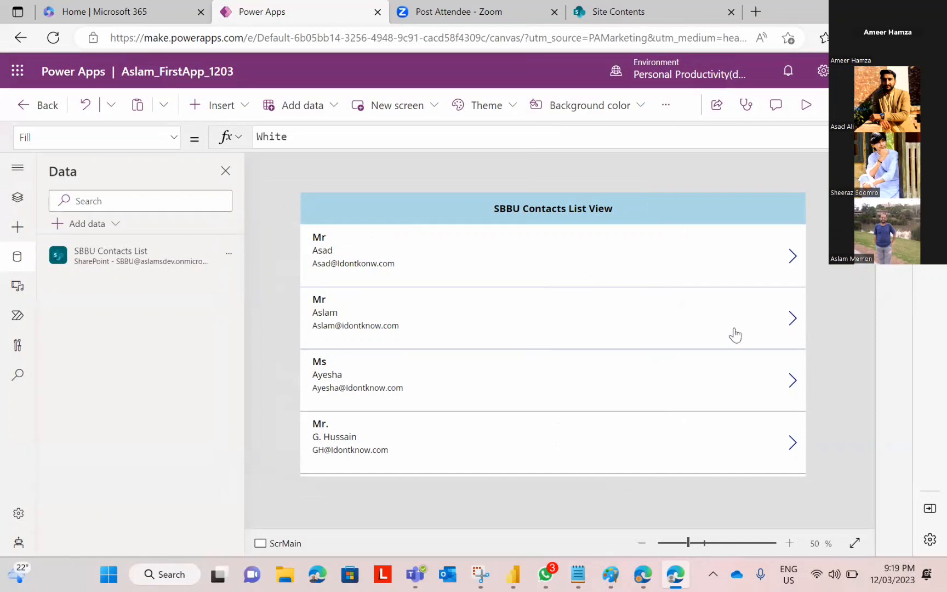
pyautogui.click(793, 257)
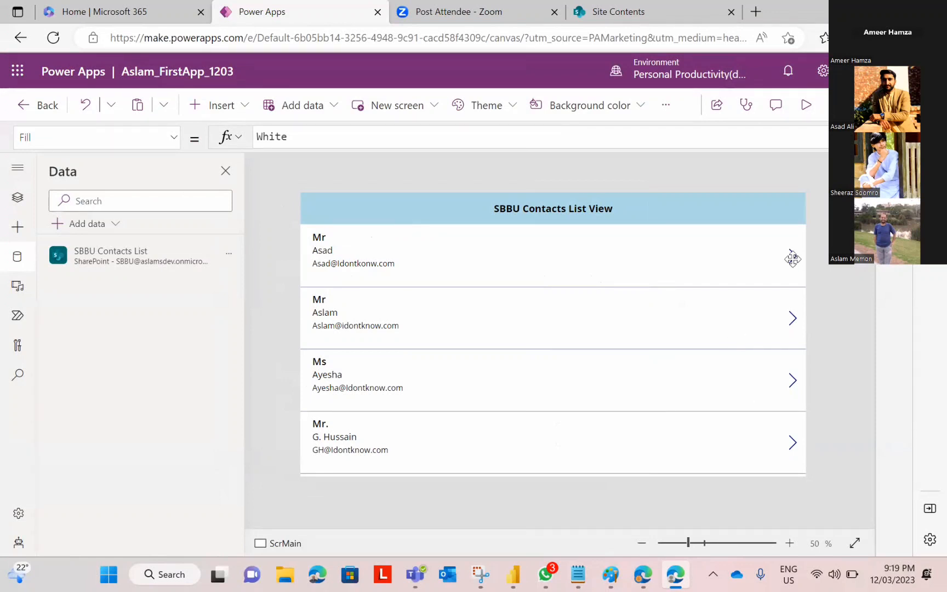